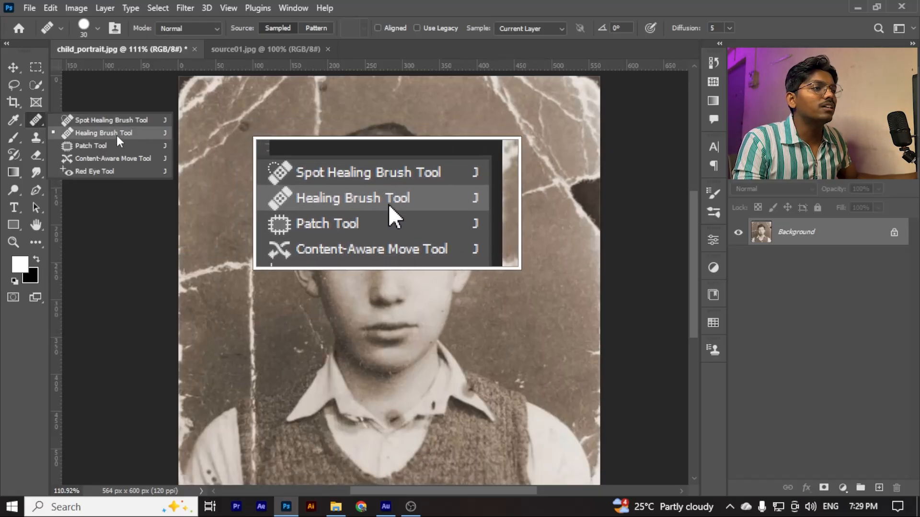
Select the Healing Brush Tool and set it to sample All Layers
left_click(100, 134)
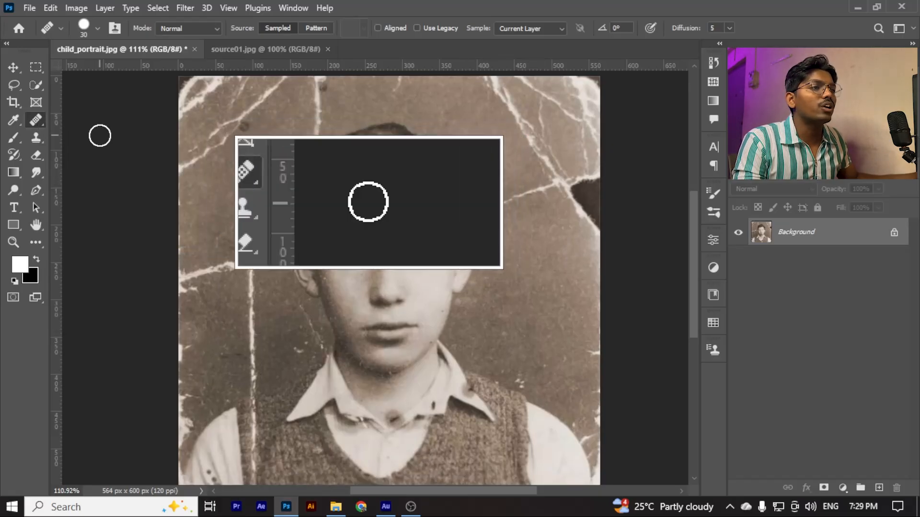
right_click(41, 122)
left_click(100, 133)
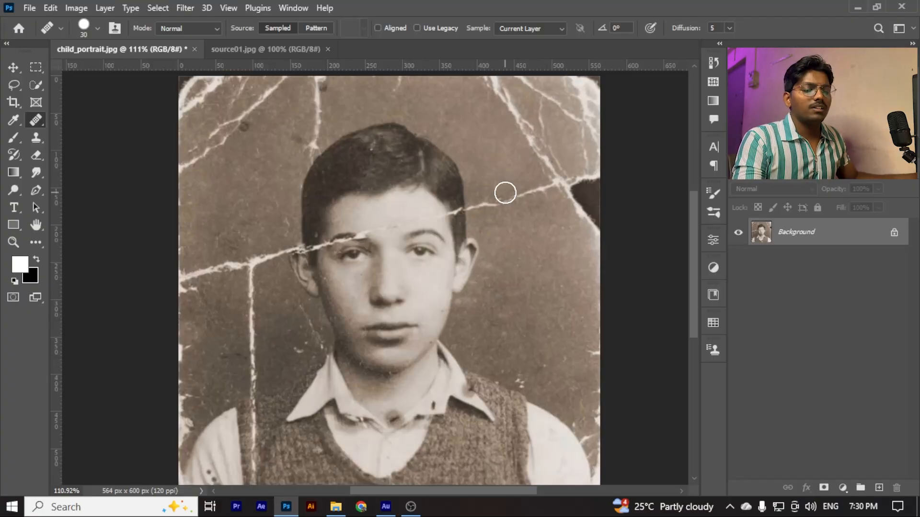
left_click(531, 30)
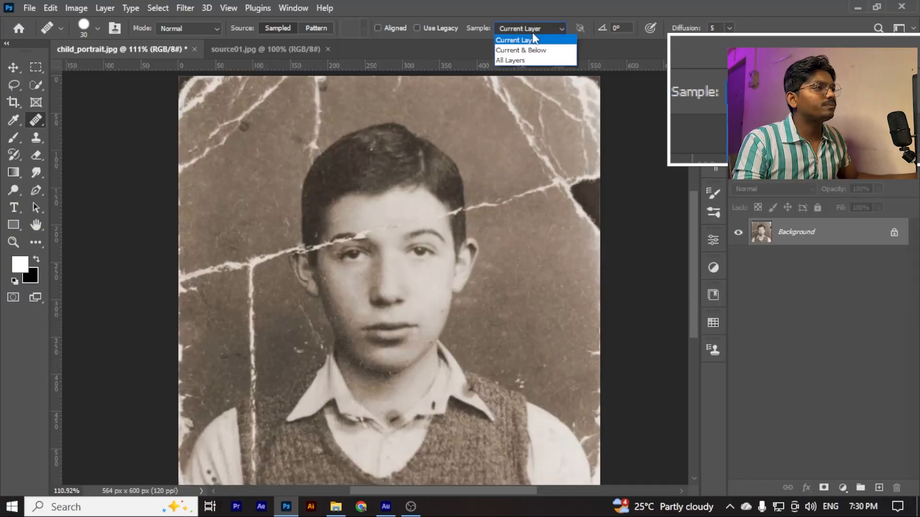
left_click(531, 60)
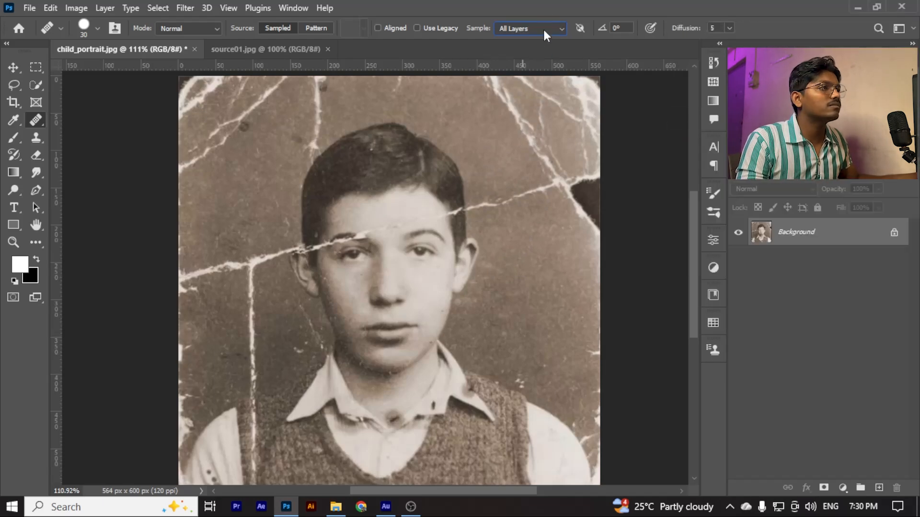
left_click(545, 28)
left_click(545, 27)
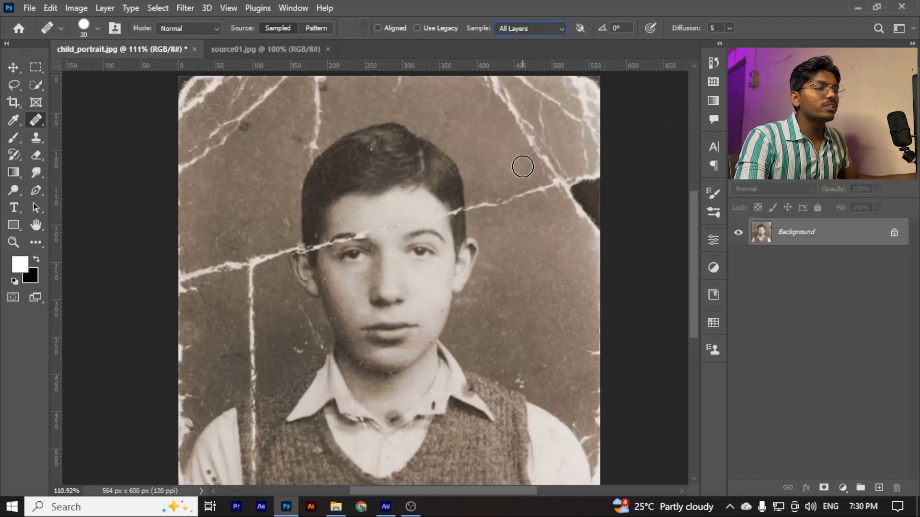
left_click(533, 27)
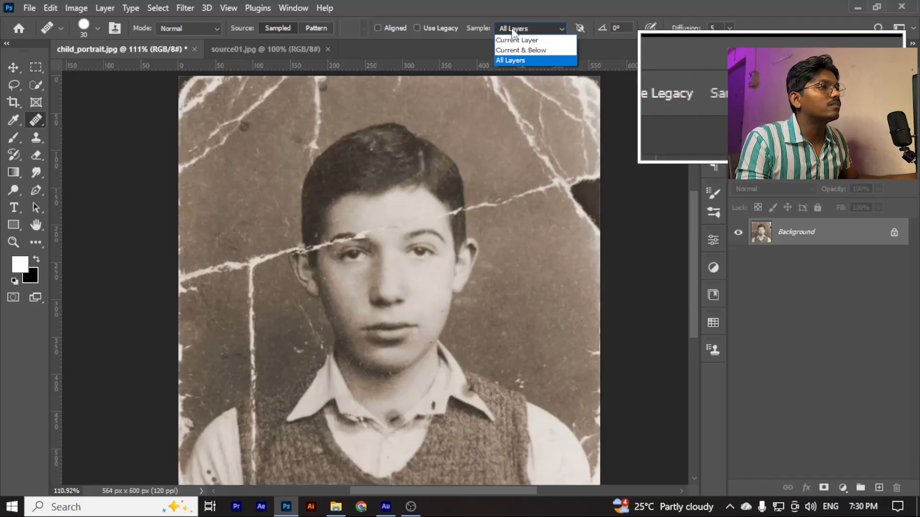
left_click(505, 57)
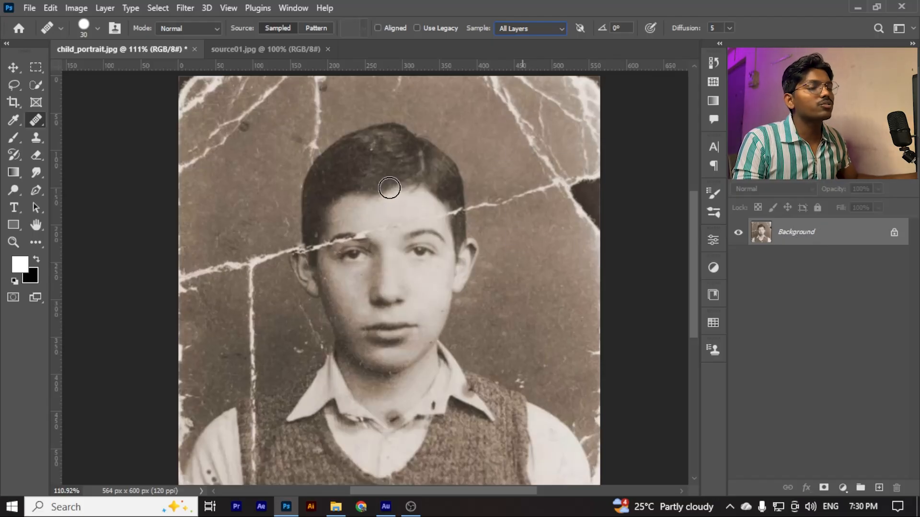
Try to heal spots on the forehead and background without defining a source point
left_click(399, 220)
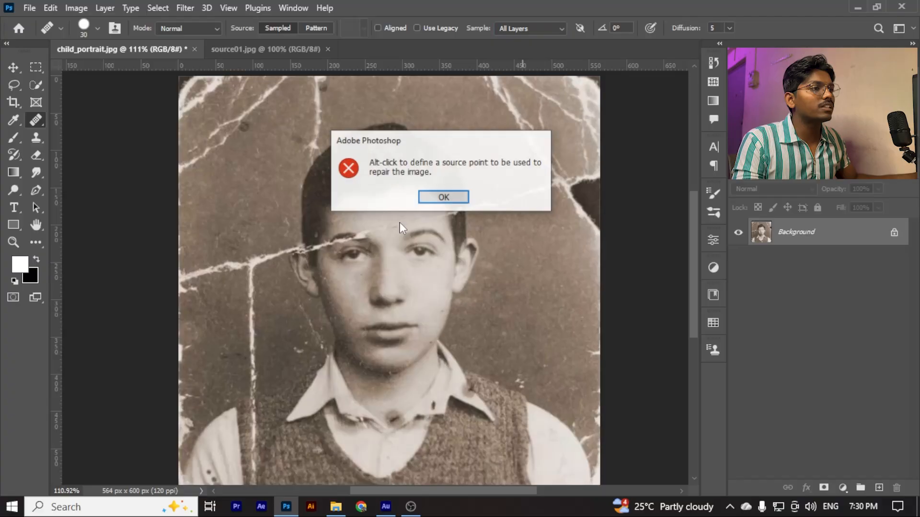
left_click(443, 197)
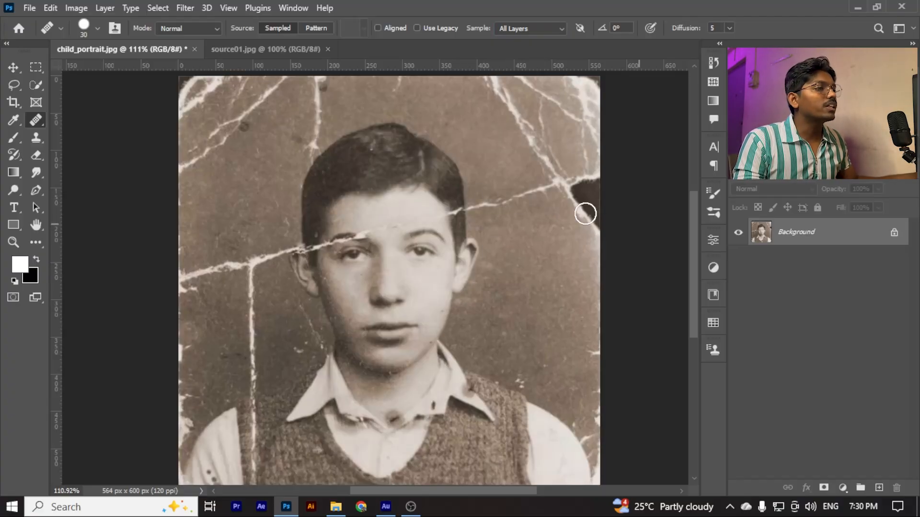
left_click(494, 192)
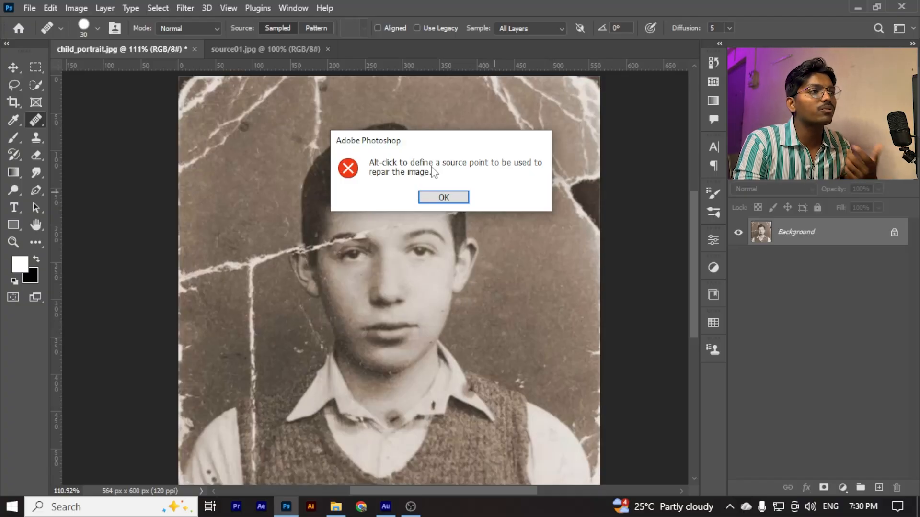
left_click(445, 198)
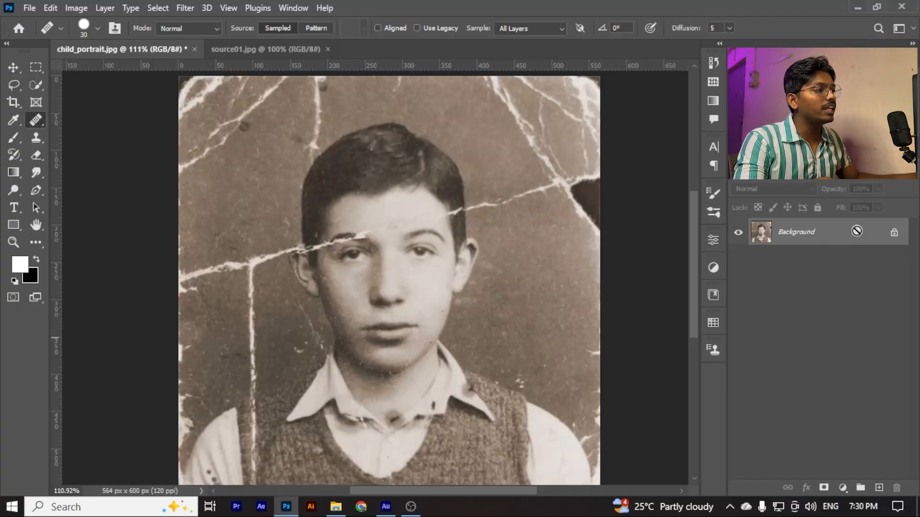
Duplicate the Background layer and name the duplicate Copy
key("F2")
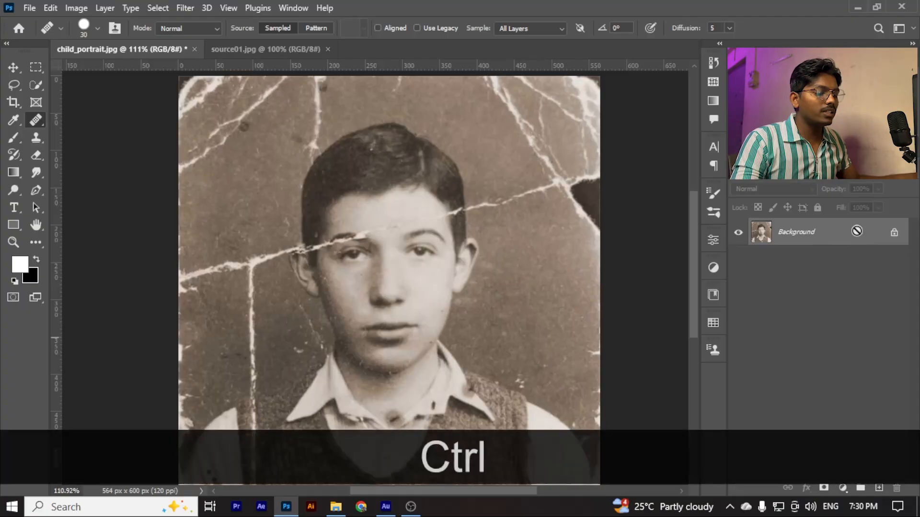
key("ctrl+j")
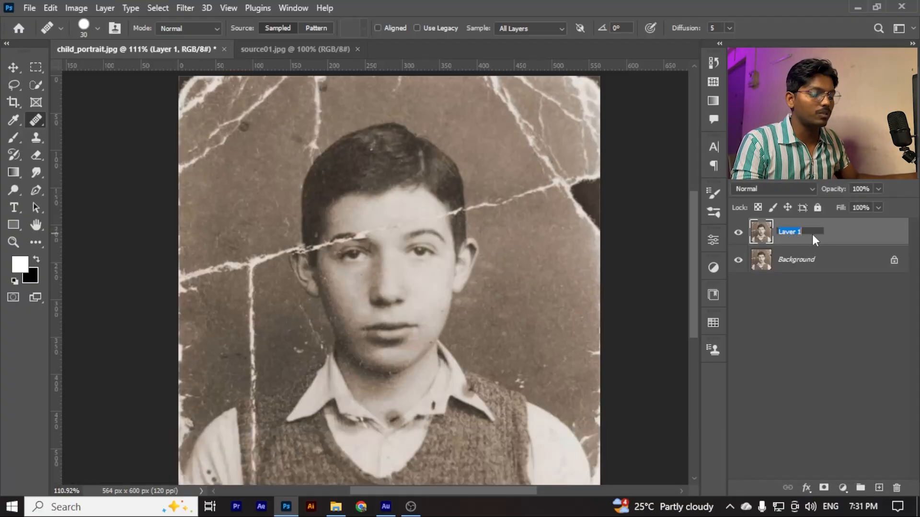
type("Copy")
key("Return")
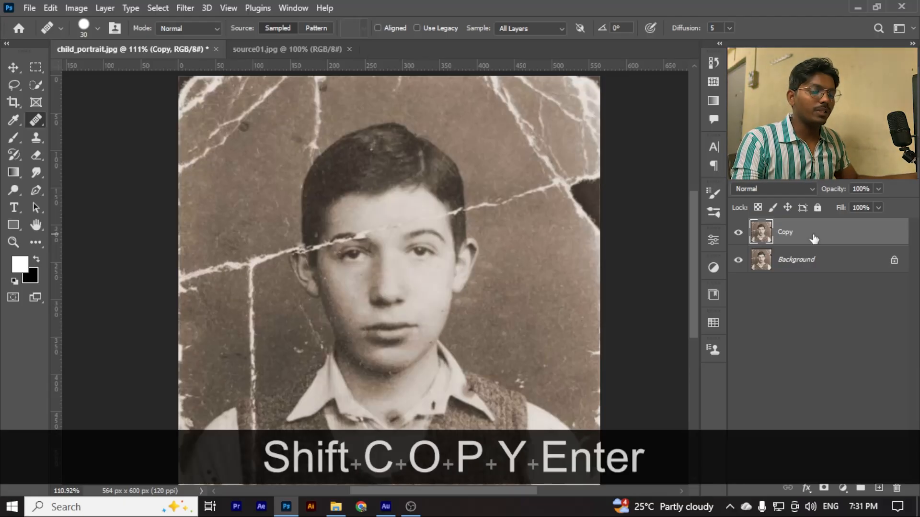
On the Copy layer, heal the diagonal crack in the background between the boy's hair and the black tear on the right
scroll(420, 219, "down", 1)
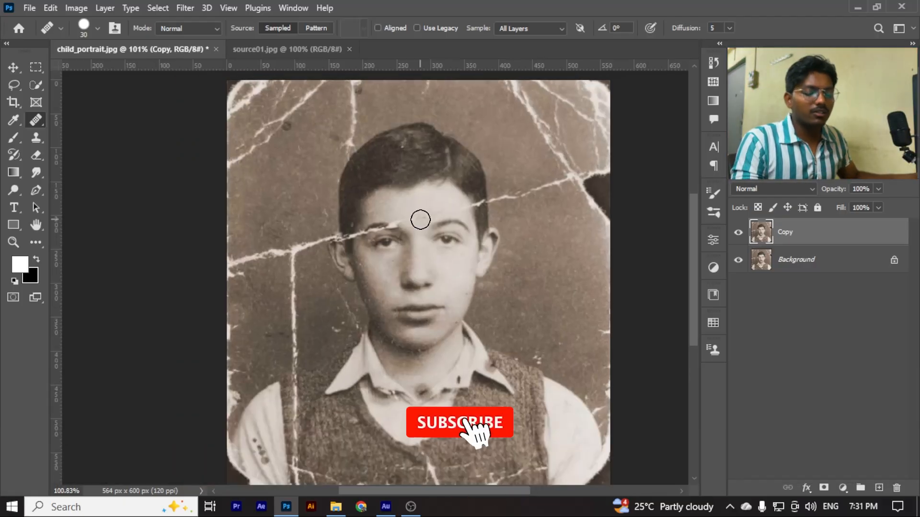
scroll(420, 220, "up", 1)
scroll(420, 220, "down", 2)
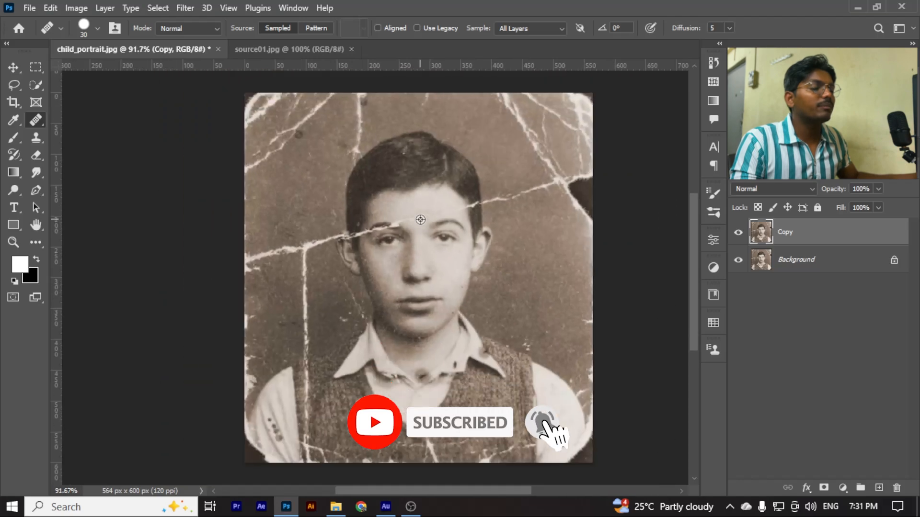
scroll(550, 198, "up", 2)
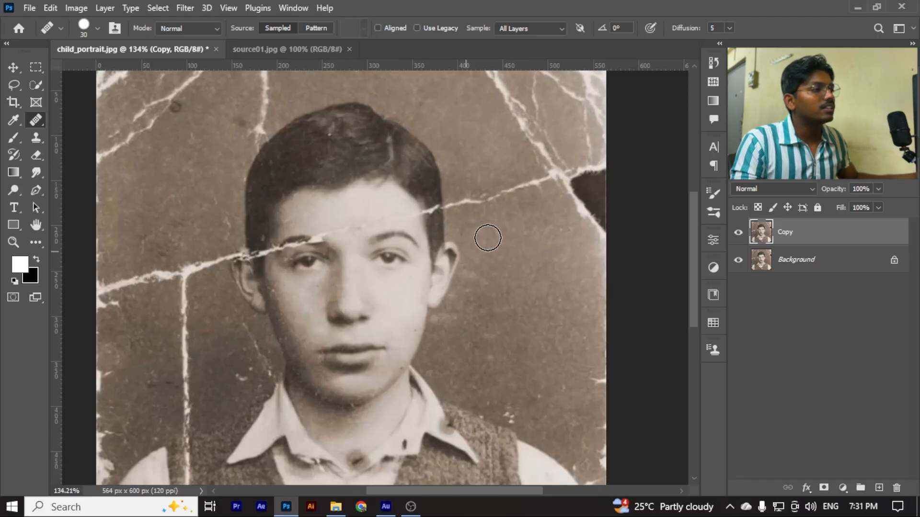
scroll(488, 238, "up", 2)
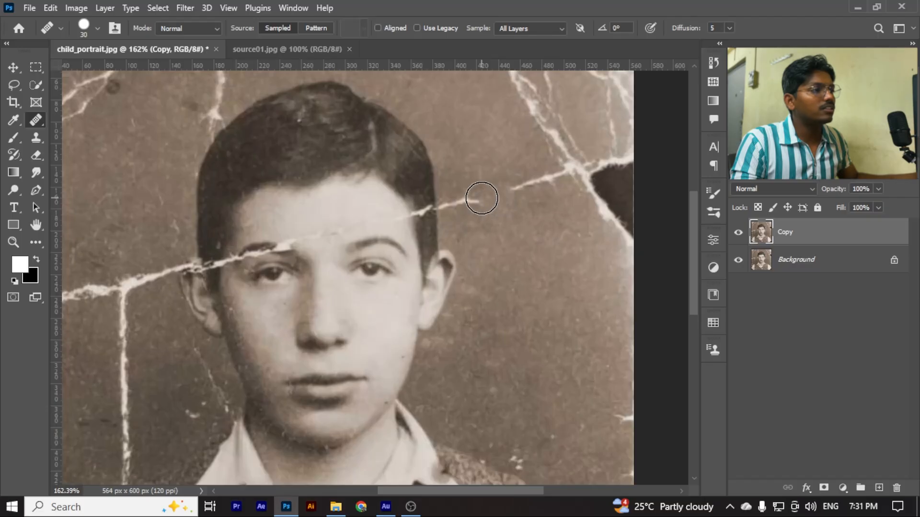
mouse_move(482, 198)
left_mouse_down()
mouse_move(456, 200)
mouse_move(458, 208)
left_mouse_up()
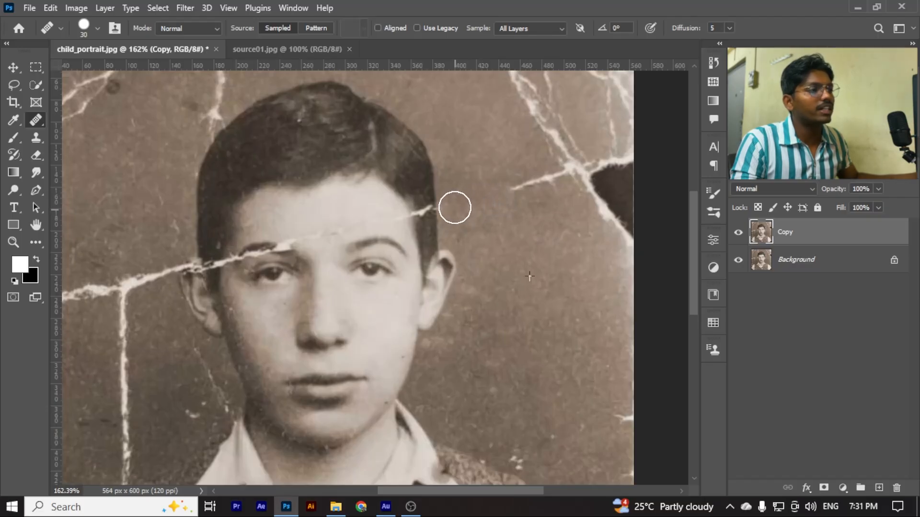
left_click_drag(504, 185, 551, 179)
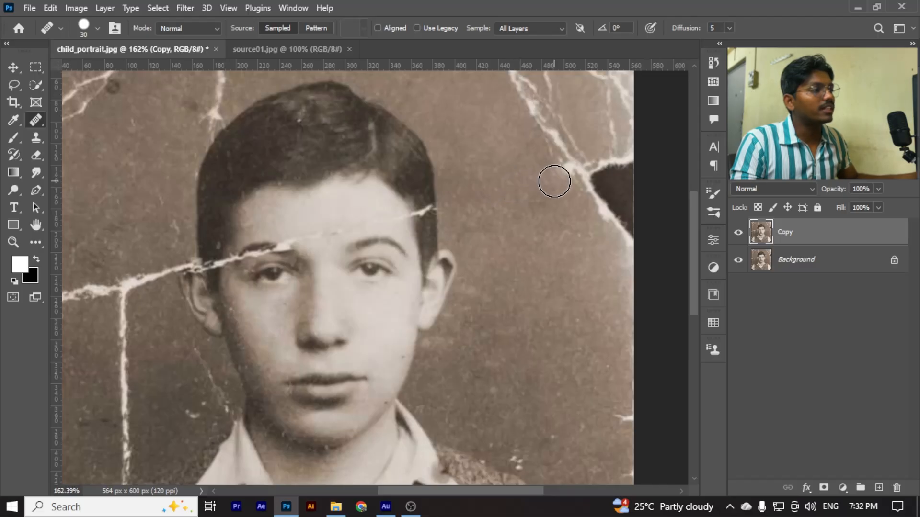
scroll(526, 226, "down", 3)
scroll(521, 224, "up", 1)
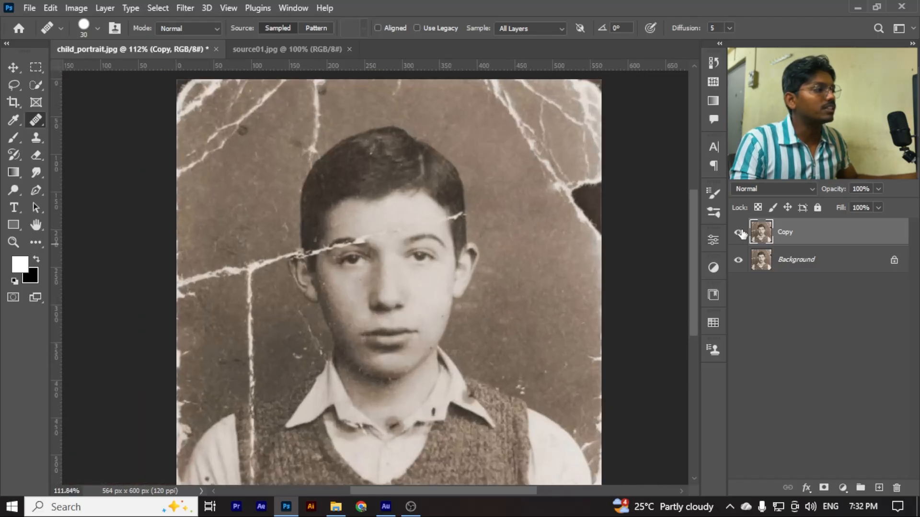
Heal the lower end of the vertical crack at the hair's upper left edge with the Healing Brush reduced to 9 px
scroll(493, 206, "up", 3)
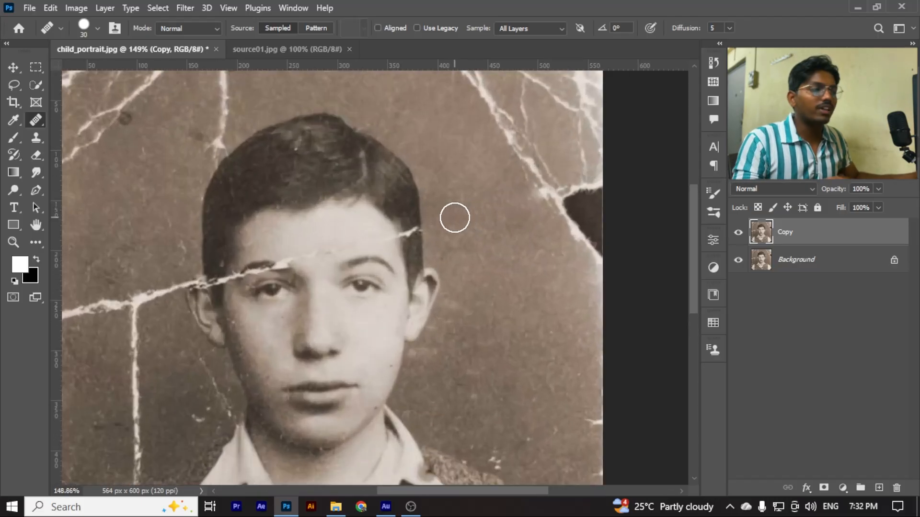
scroll(521, 220, "down", 2)
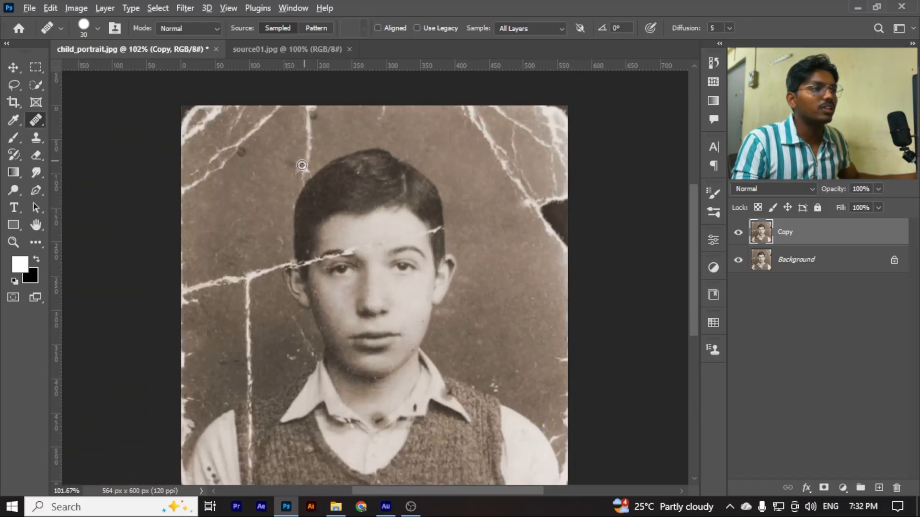
scroll(302, 165, "up", 1)
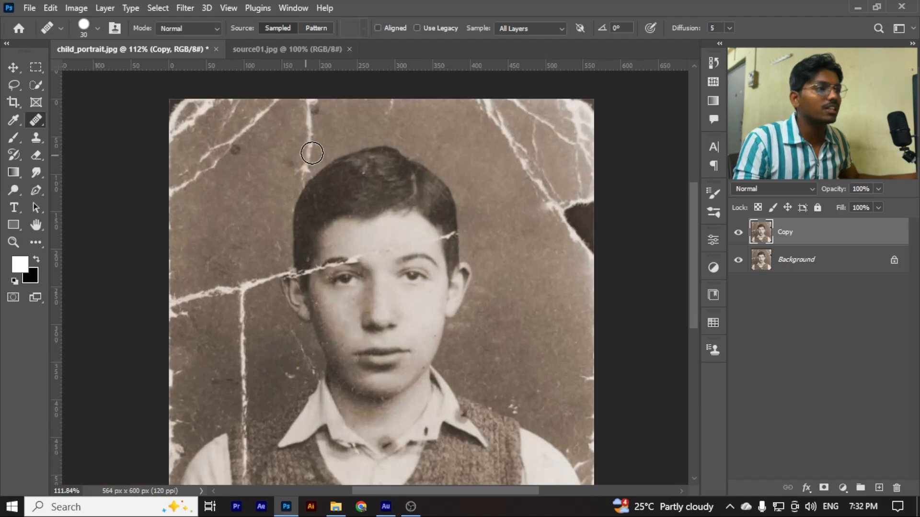
scroll(300, 170, "up", 6)
key("bracketleft")
key("bracketleft")
key("bracketleft")
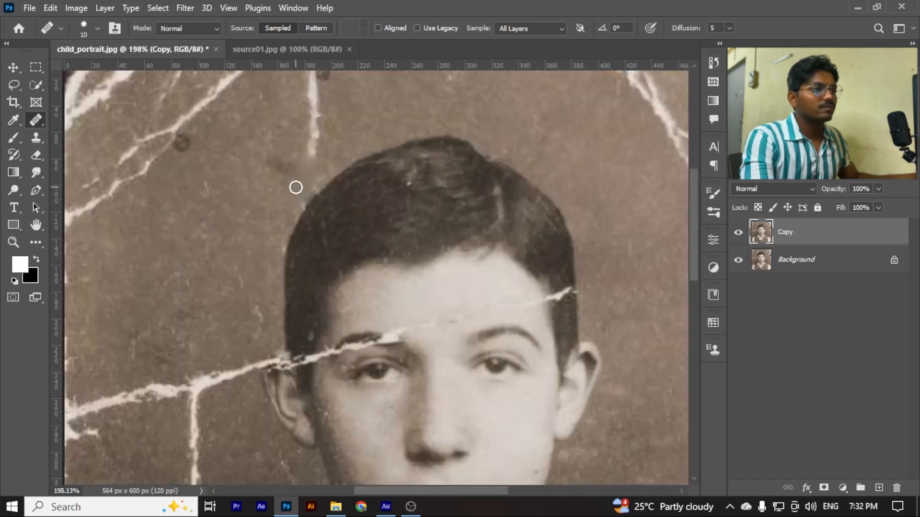
scroll(323, 161, "up", 1)
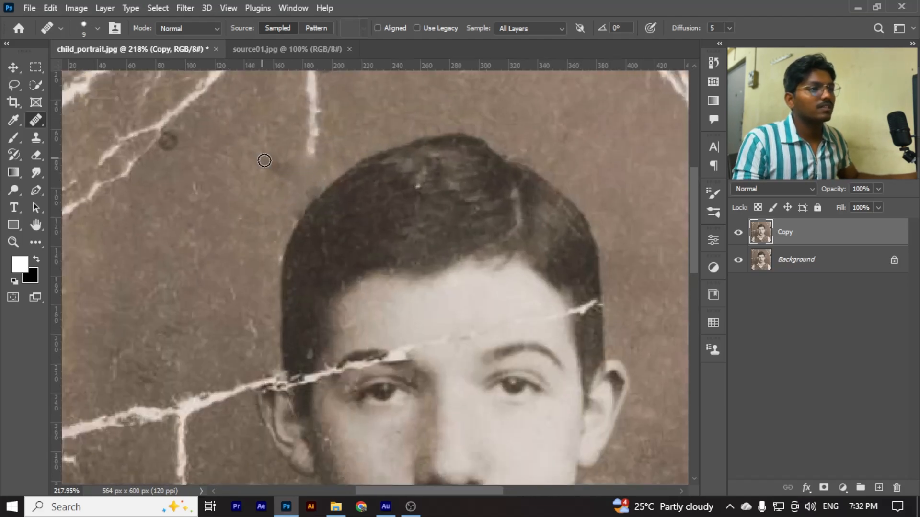
scroll(322, 132, "up", 1)
scroll(273, 201, "down", 1)
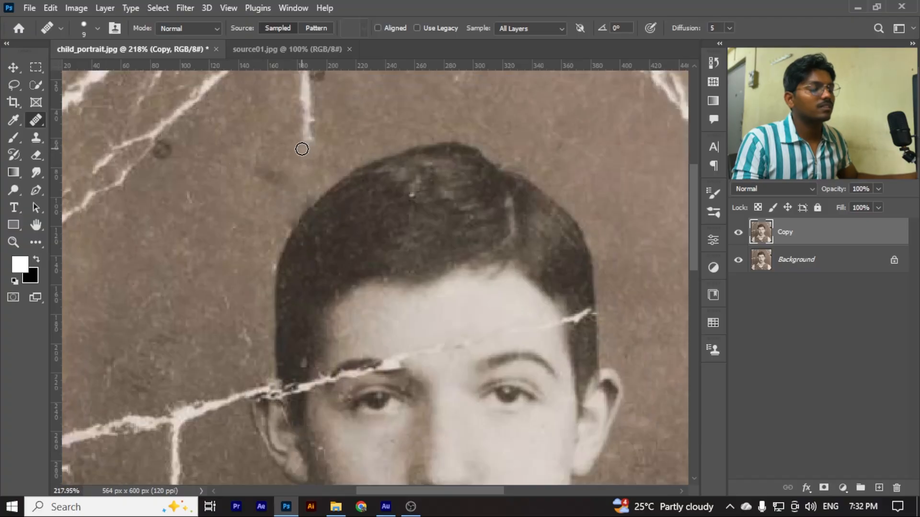
Enlarge the Healing Brush to 25 px and heal the rest of the vertical crack up to the photo's top edge
key("bracketright")
key("bracketright")
key("bracketright")
key("bracketright")
scroll(288, 175, "up", 2)
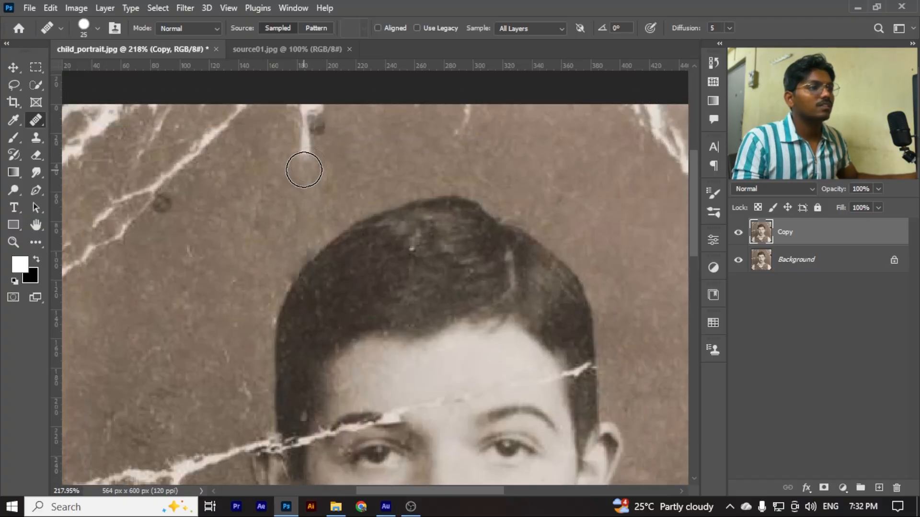
scroll(335, 172, "down", 2)
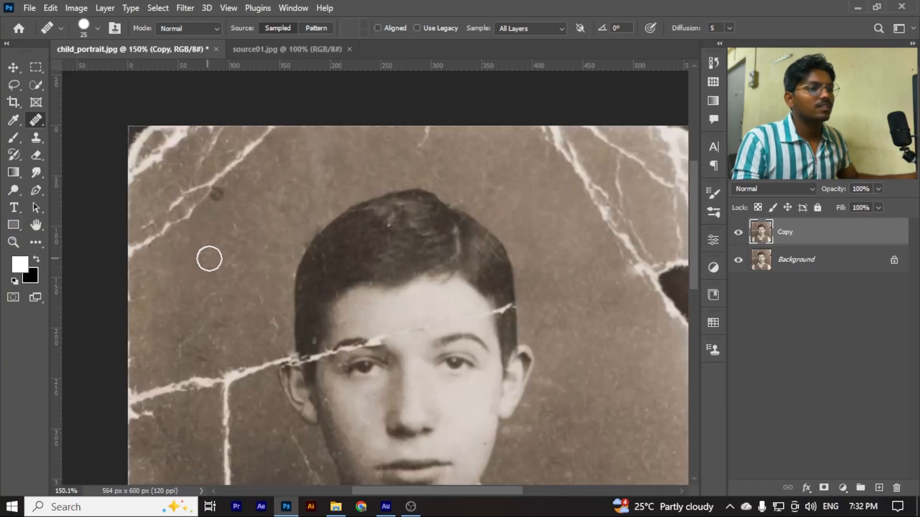
Heal the crack across the forehead, and repair the white patch on the left eyebrow's inner end with a 9 px brush
scroll(209, 259, "up", 2)
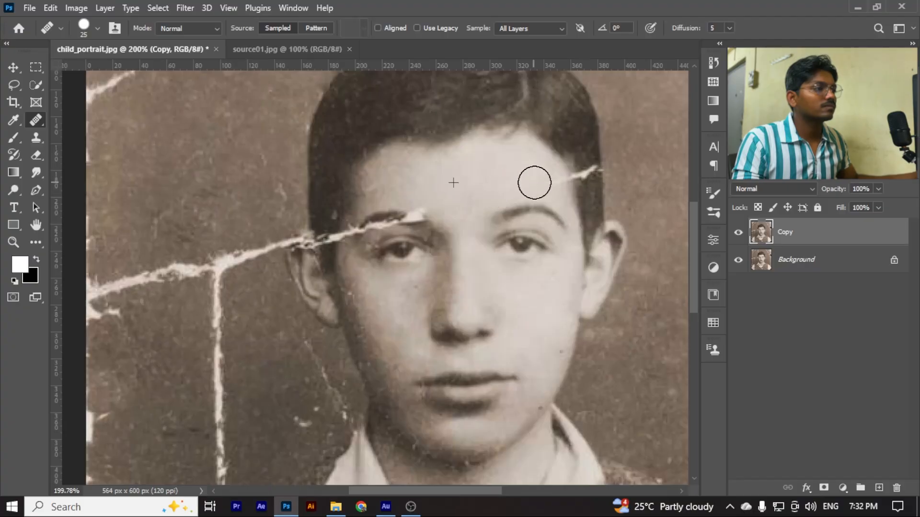
scroll(438, 202, "up", 2)
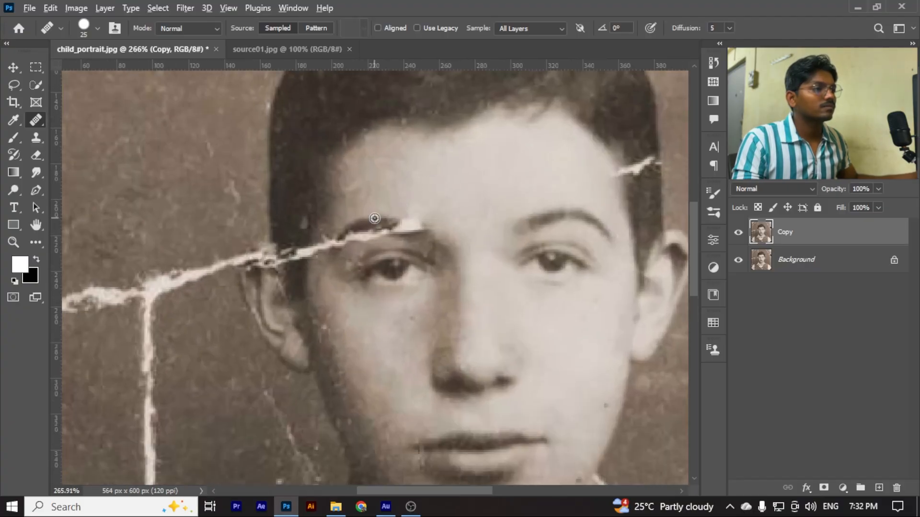
key("bracketleft")
scroll(376, 224, "up", 4)
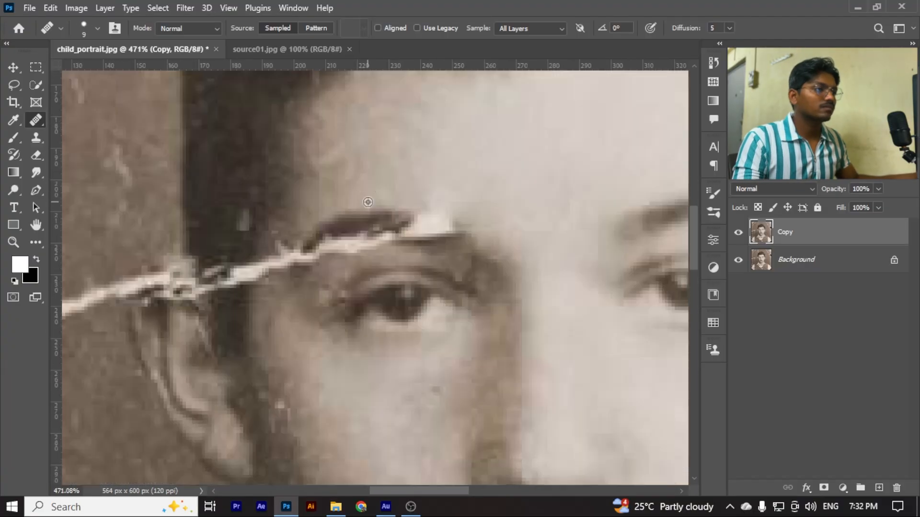
left_click_drag(412, 226, 432, 236)
scroll(459, 252, "down", 5)
scroll(461, 242, "up", 1)
scroll(458, 224, "down", 3)
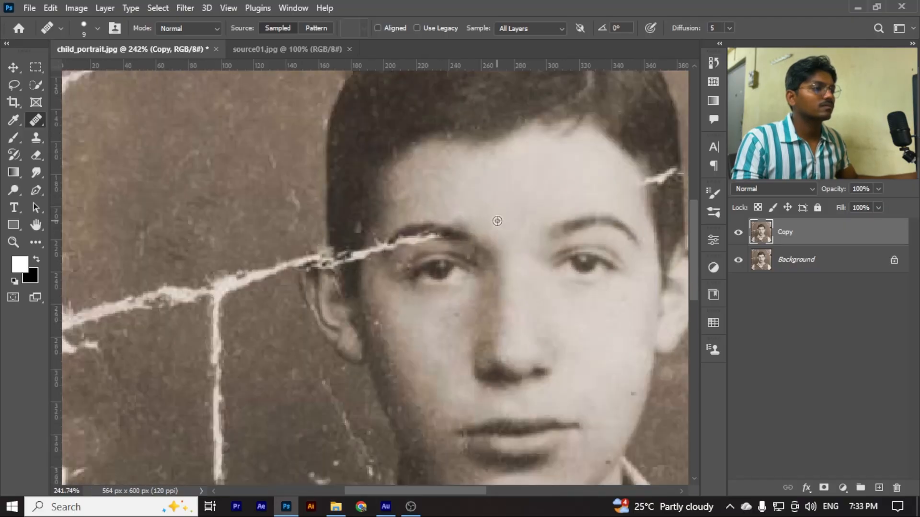
Heal the crack running beneath the left eyebrow and out to the temple with the 9 px Healing Brush
scroll(390, 266, "up", 3)
mouse_move(381, 246)
left_mouse_down()
mouse_move(402, 247)
mouse_move(395, 252)
mouse_move(404, 235)
mouse_move(448, 231)
left_mouse_up()
scroll(431, 230, "down", 3)
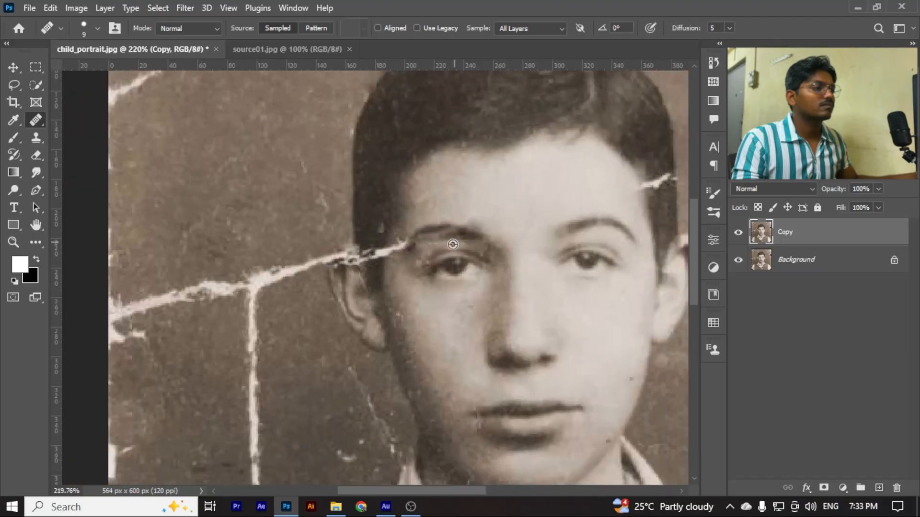
scroll(450, 223, "down", 3)
scroll(383, 227, "up", 3)
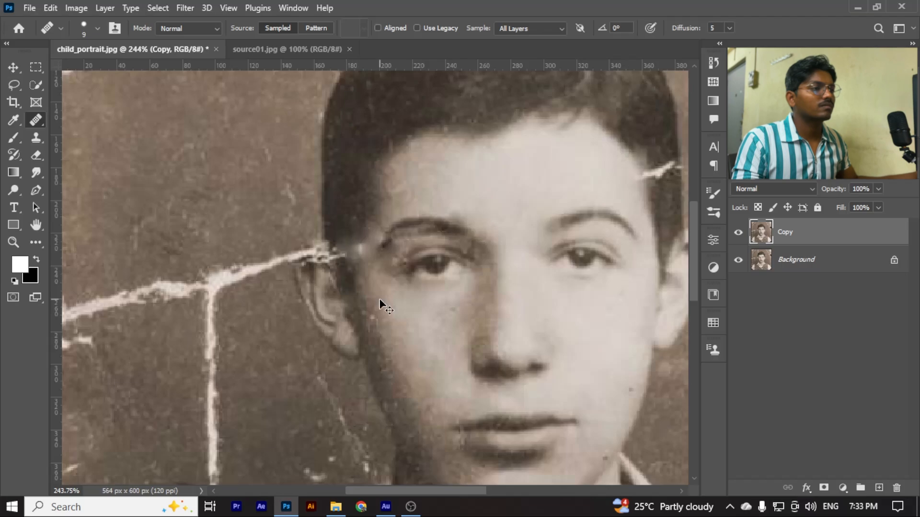
Heal the crack through the hair above the left ear with the 9 px Healing Brush
scroll(357, 247, "up", 2)
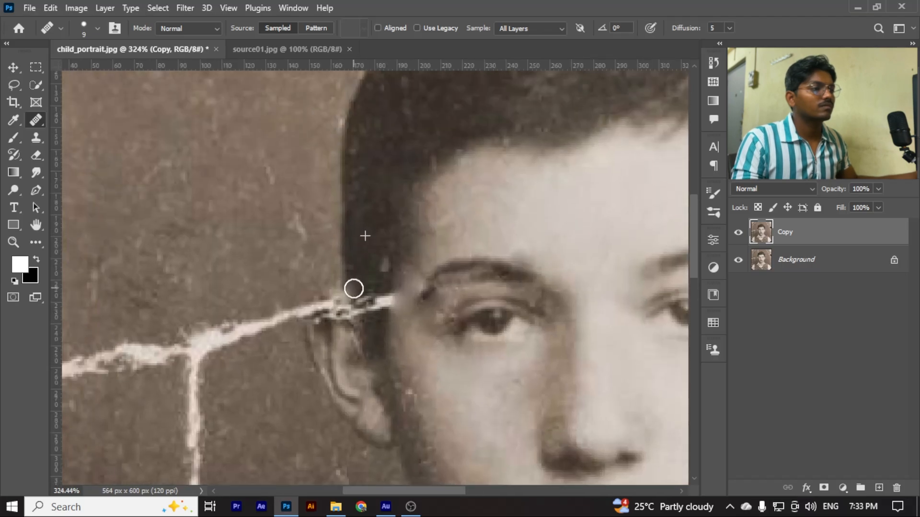
left_click_drag(387, 281, 382, 322)
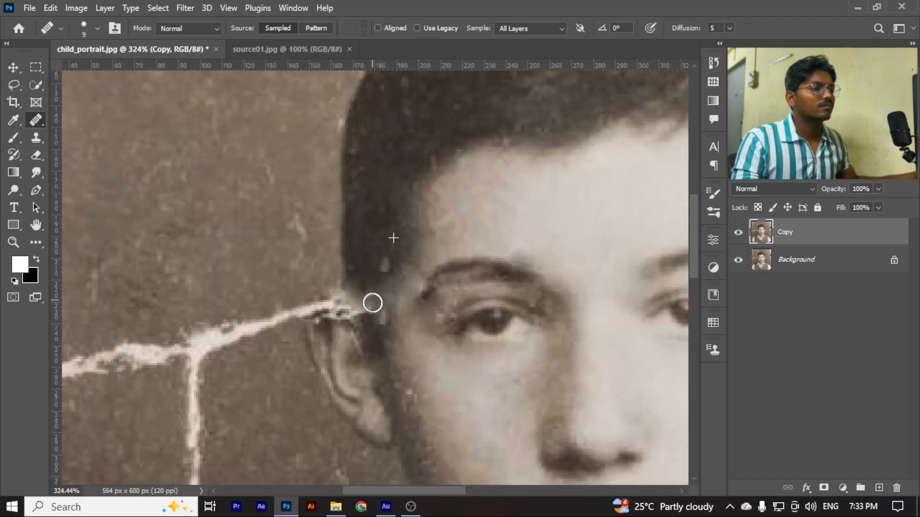
scroll(369, 307, "down", 2)
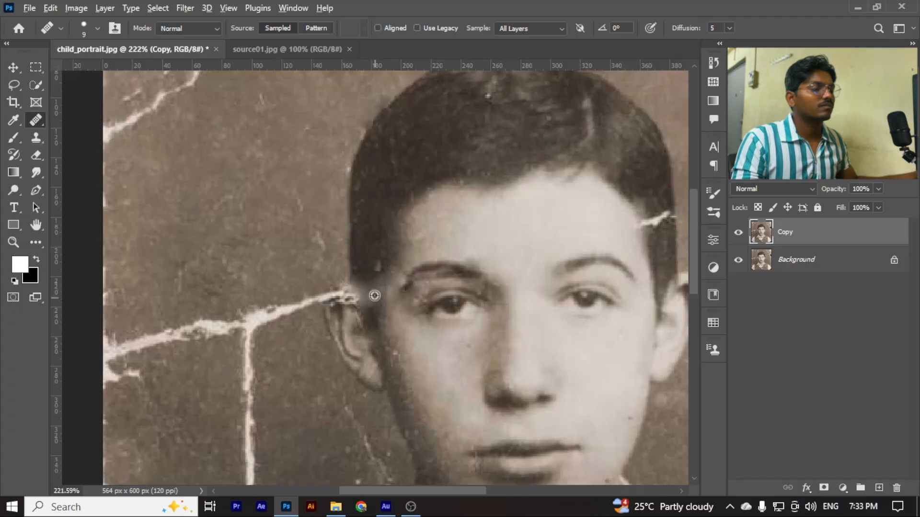
scroll(374, 296, "down", 5)
Heal the short crack at the right hairline beside the forehead, then enlarge the Healing Brush to 25 px
scroll(532, 285, "up", 7)
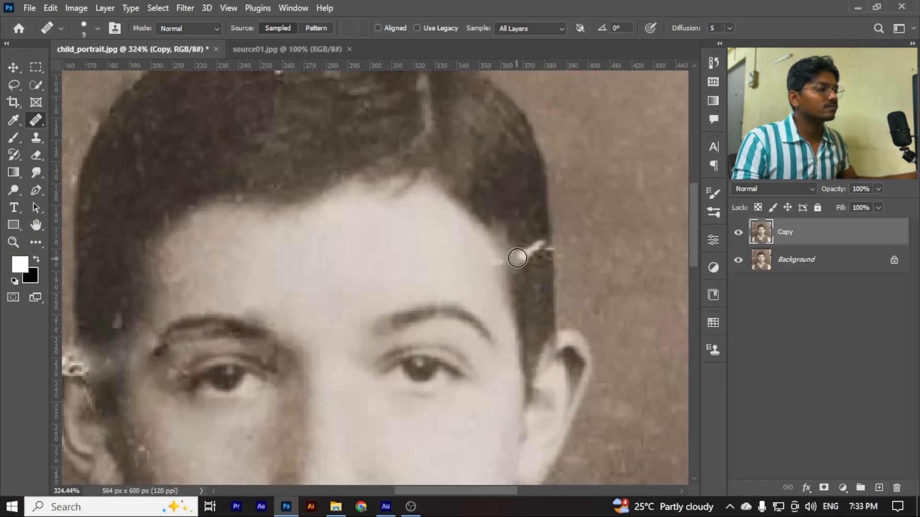
left_click_drag(517, 258, 537, 258)
key("bracketright")
key("bracketright")
key("bracketright")
key("bracketright")
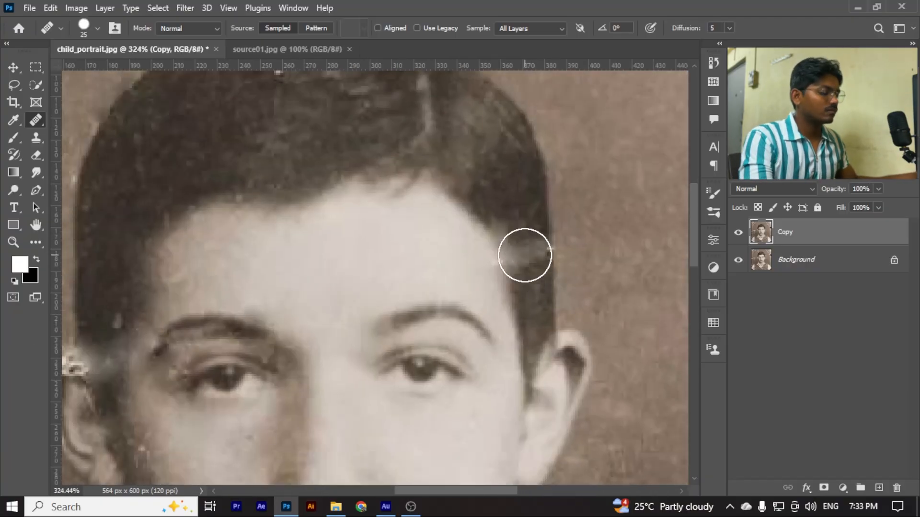
Examine the healed hairline, temples and face for remaining damage
key("bracketleft")
scroll(534, 284, "down", 5)
scroll(362, 314, "up", 2)
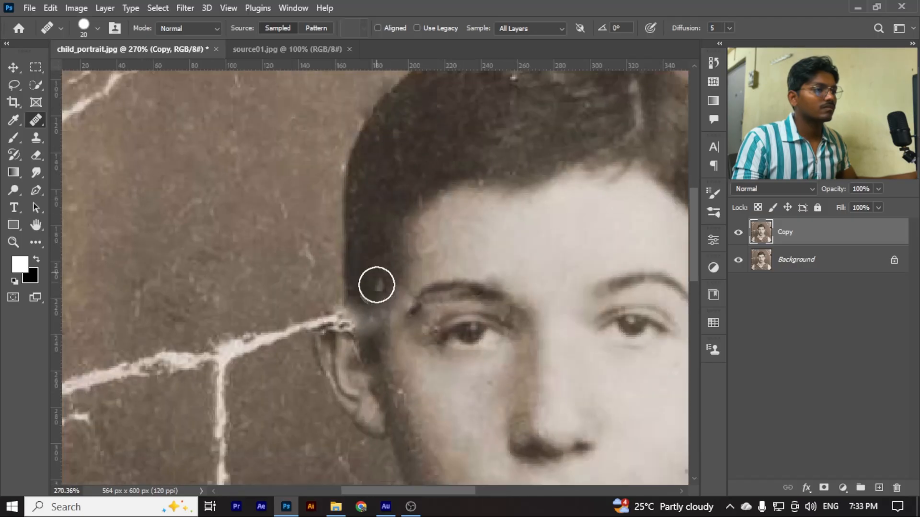
scroll(374, 350, "down", 3)
scroll(362, 174, "up", 4)
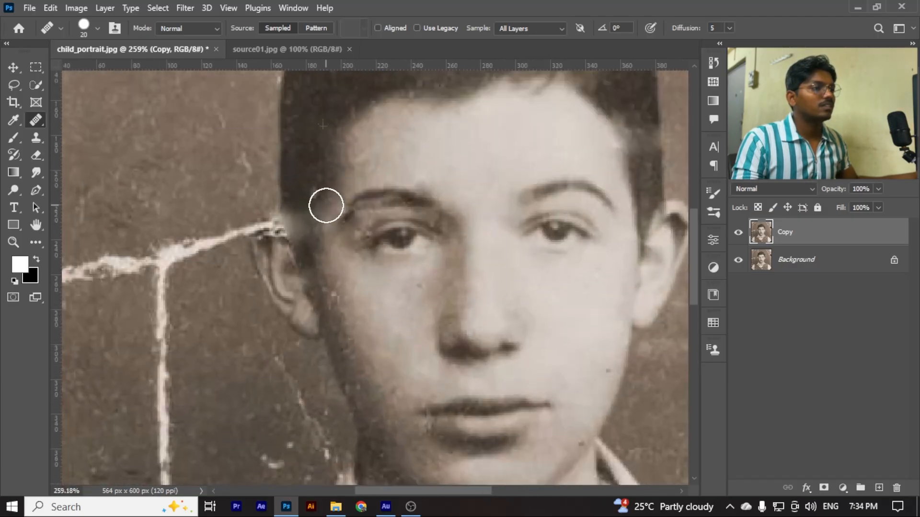
key("bracketleft")
key("bracketleft")
key("bracketleft")
scroll(340, 211, "down", 3)
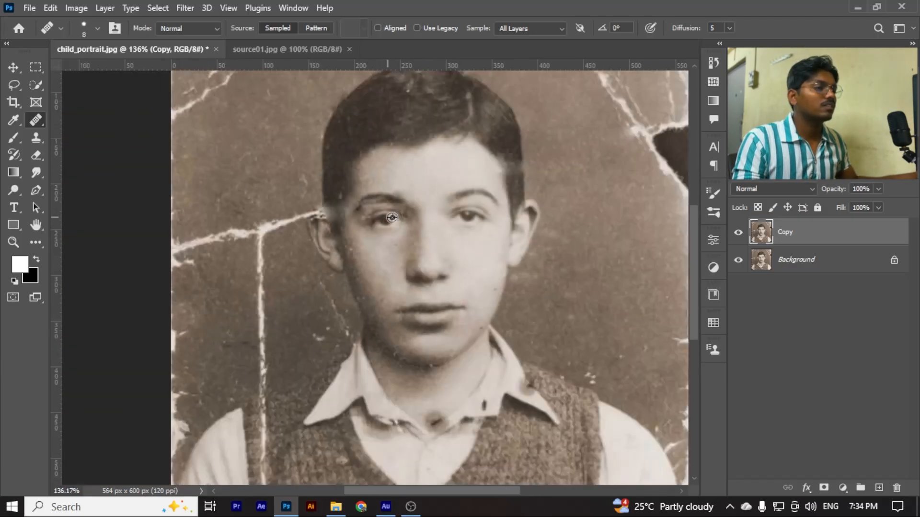
scroll(346, 221, "up", 3)
scroll(347, 252, "down", 3)
scroll(376, 171, "up", 3)
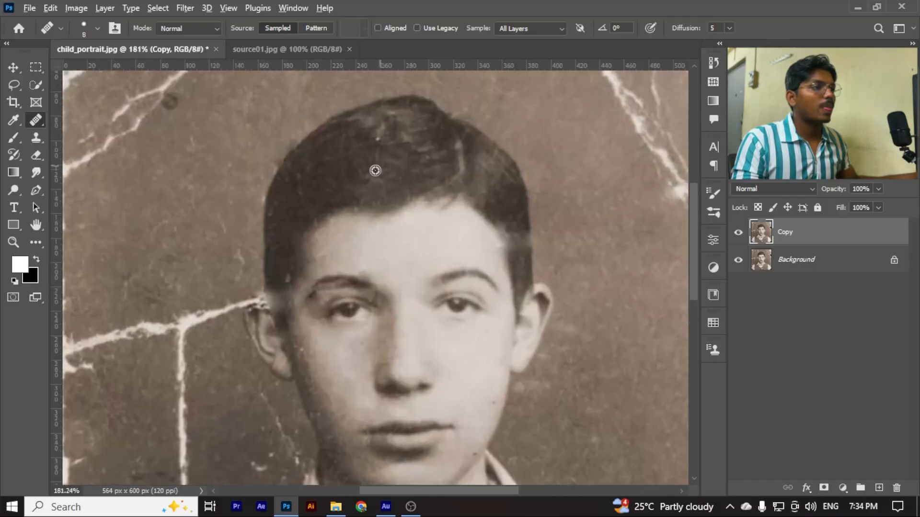
Heal the lower part of the vertical background crack beside the boy, enlarging the Healing Brush to 40 px
key("bracketright")
key("bracketright")
key("bracketright")
scroll(385, 187, "down", 3)
scroll(332, 374, "up", 3)
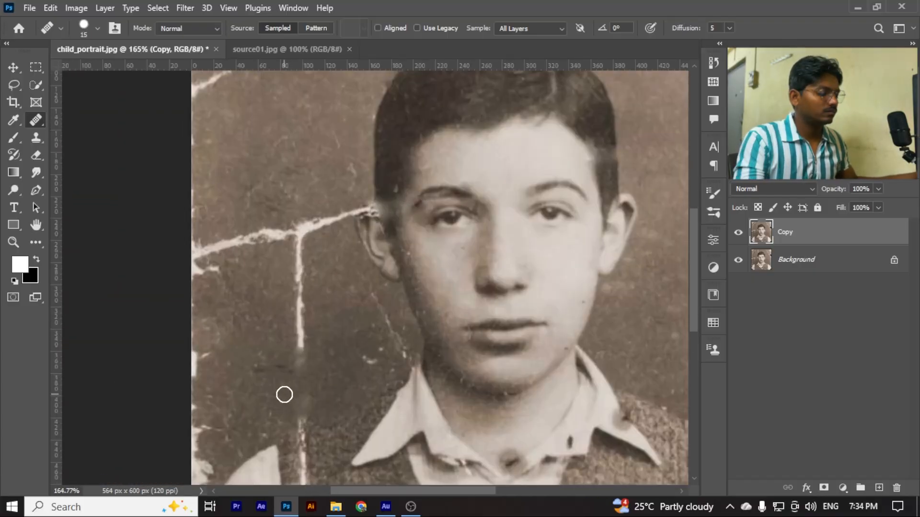
key("bracketright")
key("bracketright")
key("bracketright")
key("bracketright")
key("bracketright")
left_click(253, 380, "alt")
left_click_drag(297, 407, 297, 333)
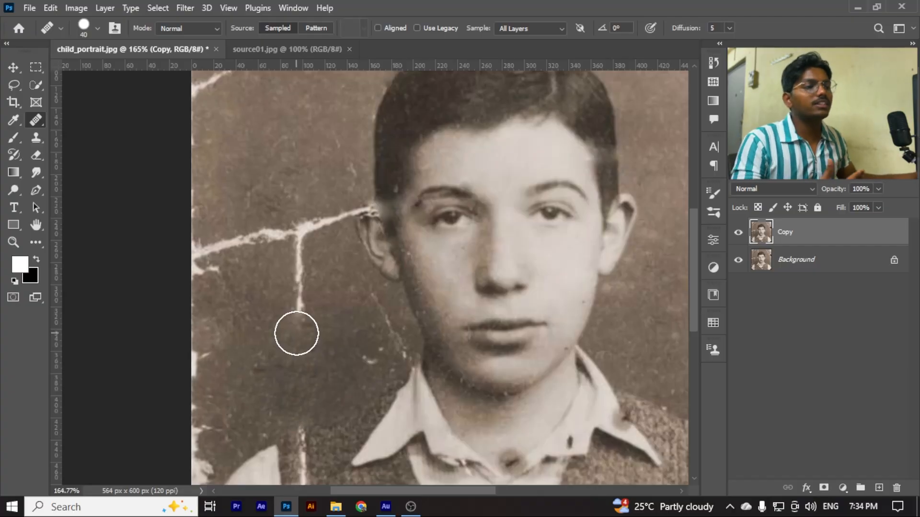
Heal the rest of the vertical background crack and its junction with the slanted crack using the 40 px brush
scroll(256, 341, "down", 3)
scroll(257, 257, "up", 3)
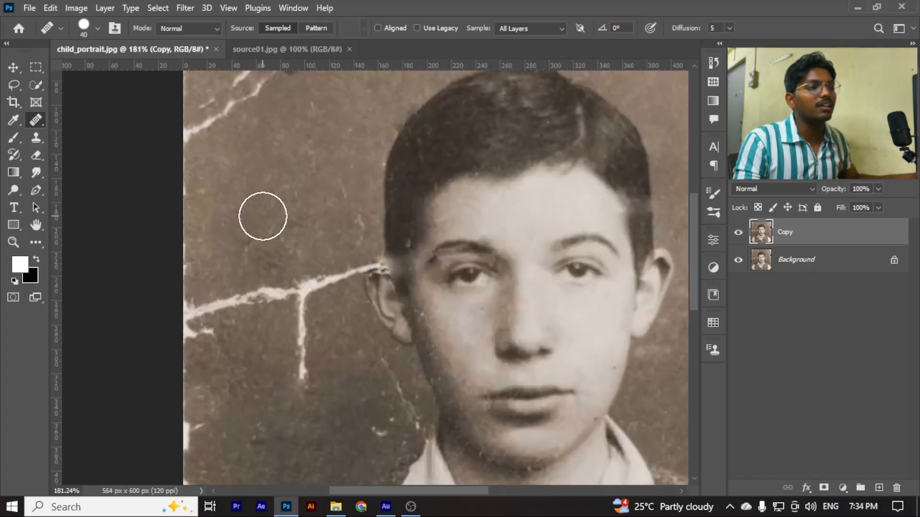
scroll(268, 258, "down", 2)
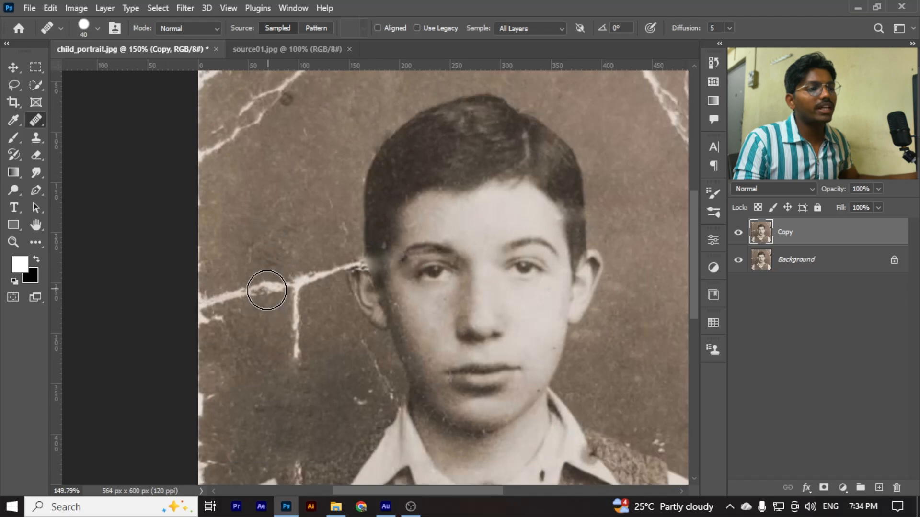
left_click(262, 217, "alt")
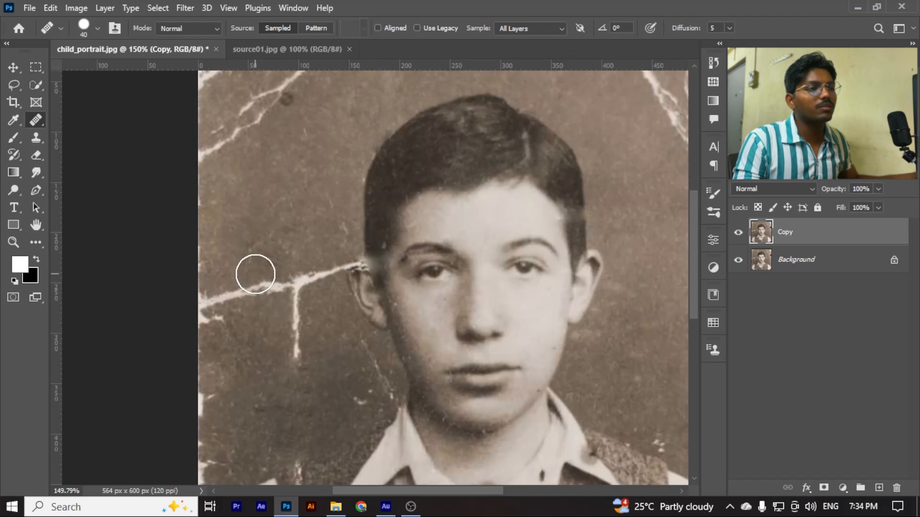
scroll(259, 288, "up", 3)
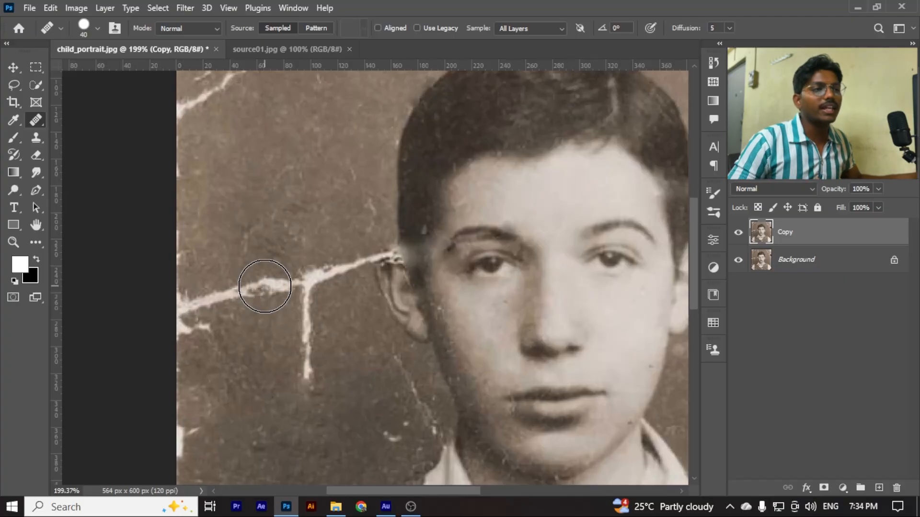
mouse_move(264, 286)
left_mouse_down()
mouse_move(310, 272)
mouse_move(298, 306)
mouse_move(301, 385)
left_mouse_up()
left_click(297, 311, "alt")
Reduce the Healing Brush to 15 px and heal the light speck in the hair above the left ear
scroll(301, 386, "down", 2)
scroll(366, 345, "up", 3)
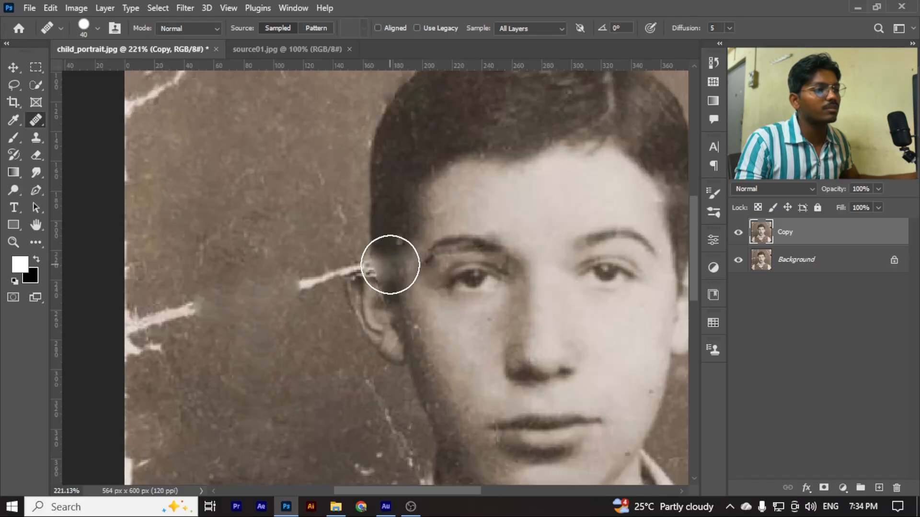
scroll(390, 228, "up", 1)
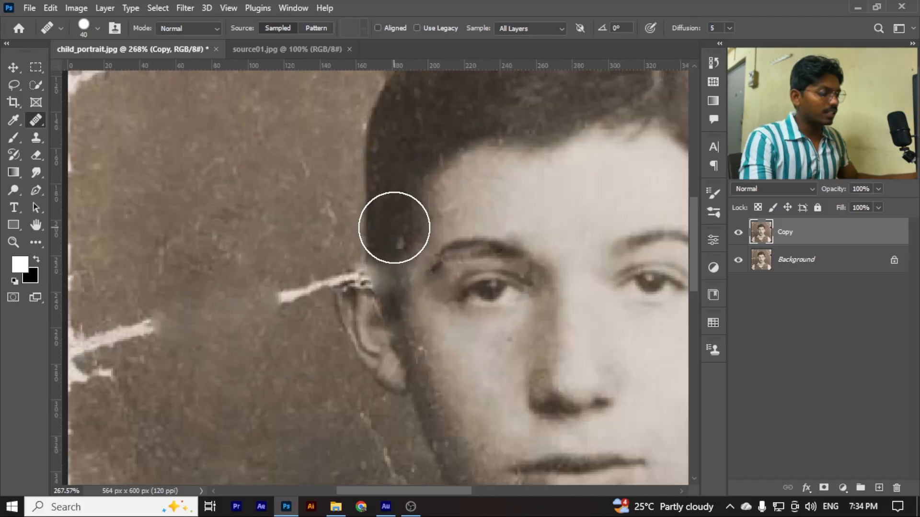
key("bracketleft")
key("bracketleft")
key("bracketleft")
key("bracketleft")
key("bracketleft")
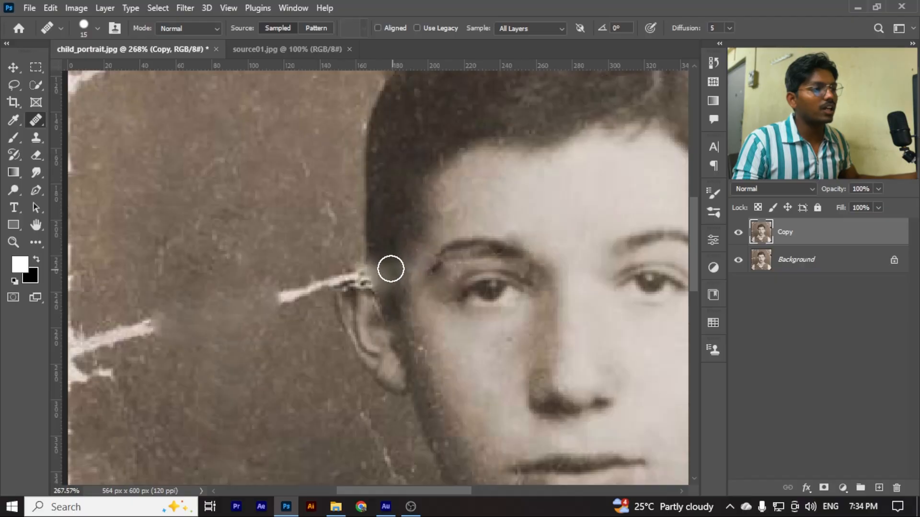
Enlarge the Healing Brush to 30 px and heal the remaining slanted crack segments at the photo's left edge and beside the ear
scroll(389, 291, "down", 1)
scroll(389, 291, "down", 2)
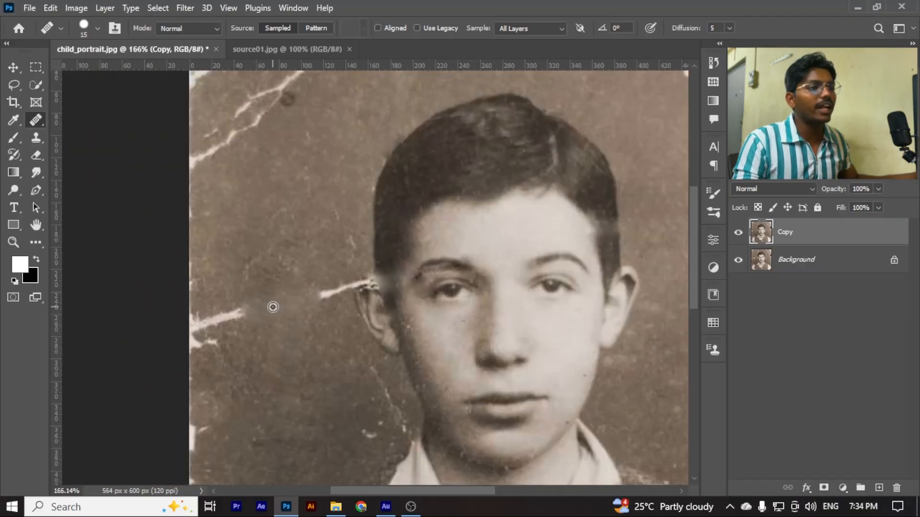
scroll(272, 306, "up", 1)
key("bracketright")
key("bracketright")
key("bracketright")
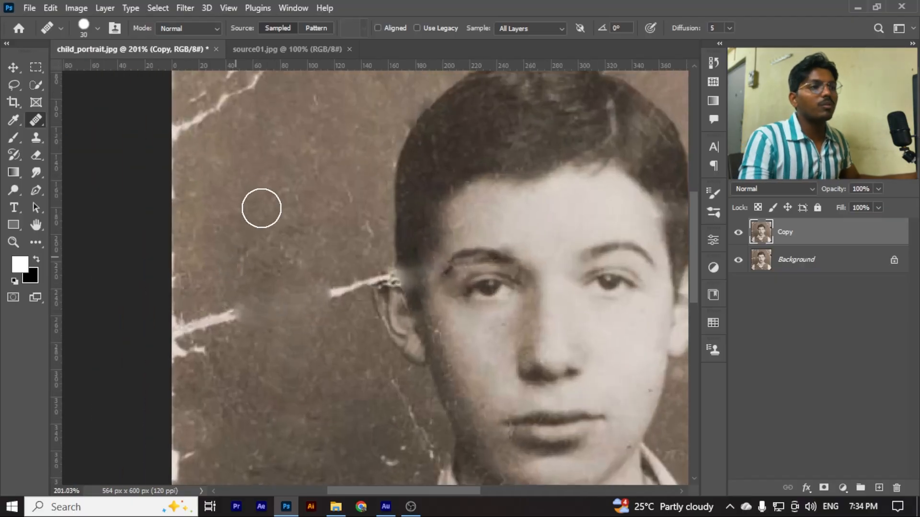
left_click_drag(234, 296, 194, 344)
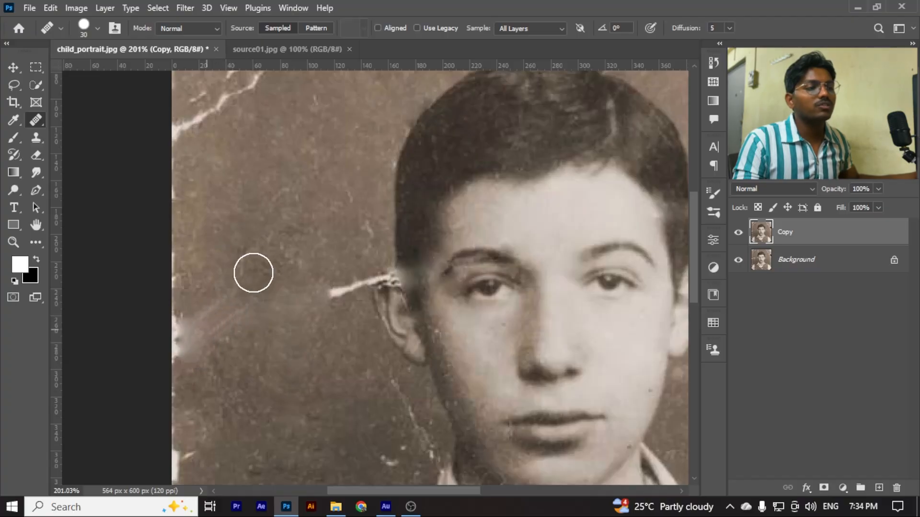
left_click_drag(333, 297, 360, 269)
scroll(318, 302, "down", 5)
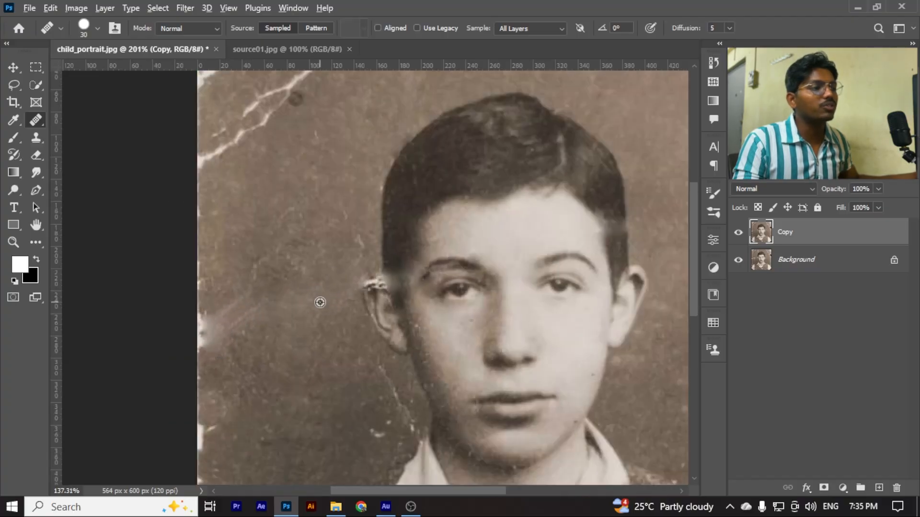
Reduce the Healing Brush to 8 px and heal the white crack remnants across the top of the left ear
scroll(318, 302, "up", 5)
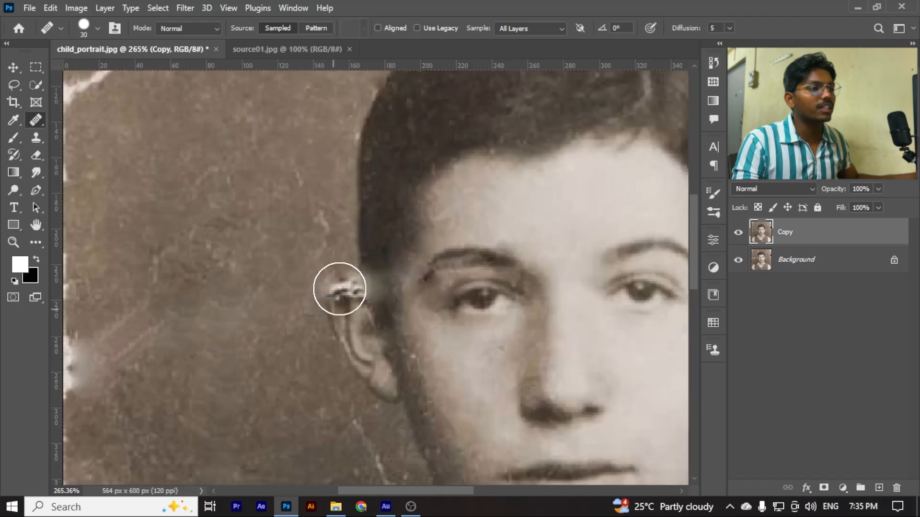
key("bracketleft")
key("bracketleft")
left_click(340, 293)
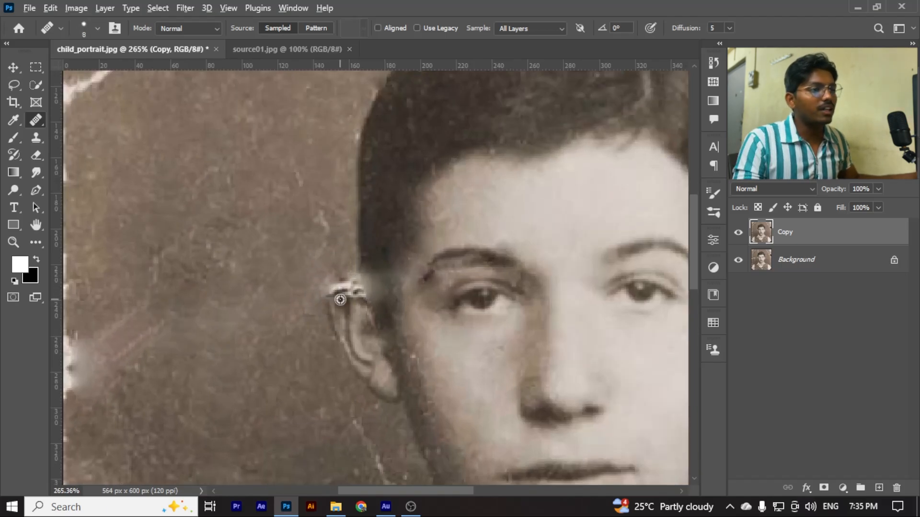
right_click(38, 122)
left_click(38, 121)
scroll(345, 320, "up", 2)
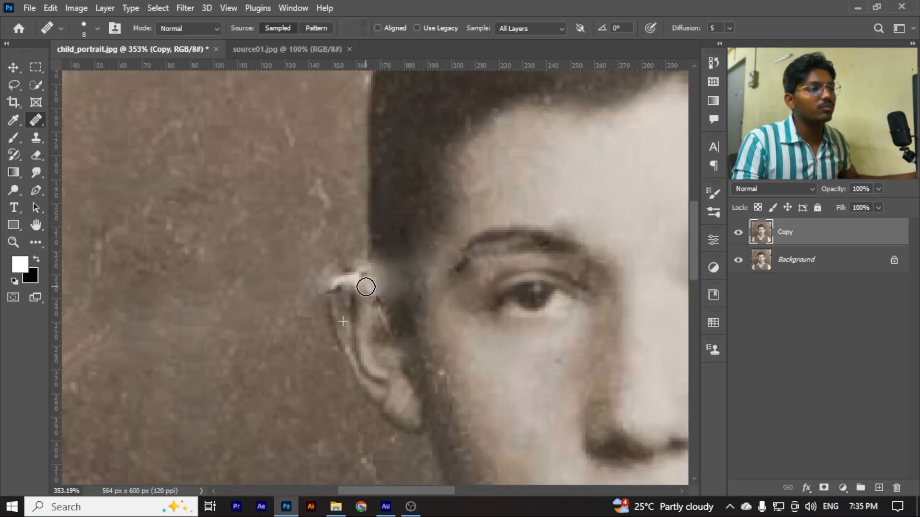
left_click(356, 347, "alt")
left_click(353, 307)
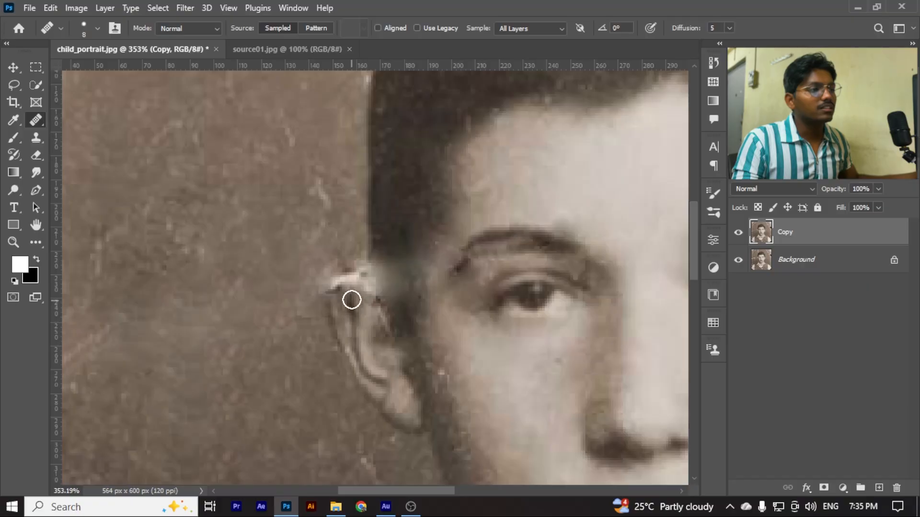
left_click(352, 291)
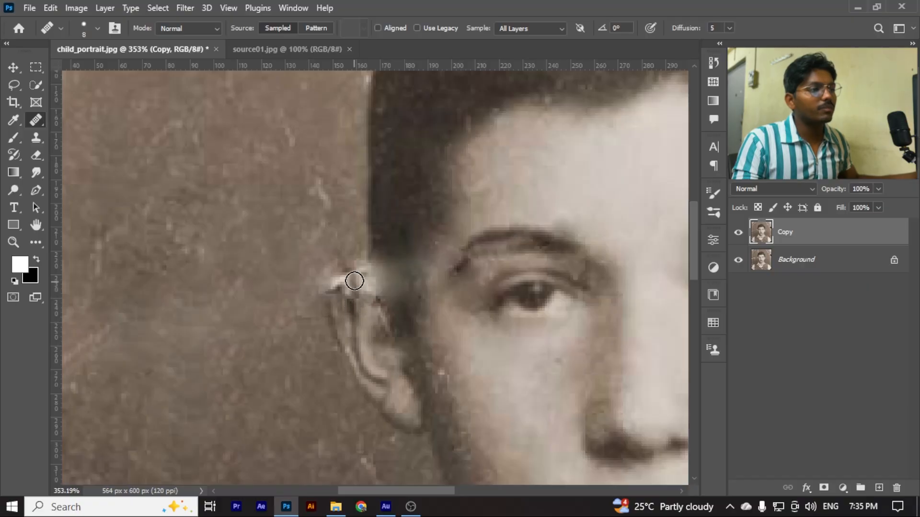
left_click(336, 285)
left_click(350, 275)
Examine the repaired left ear and the rest of the face for remaining flaws
scroll(343, 308, "down", 4)
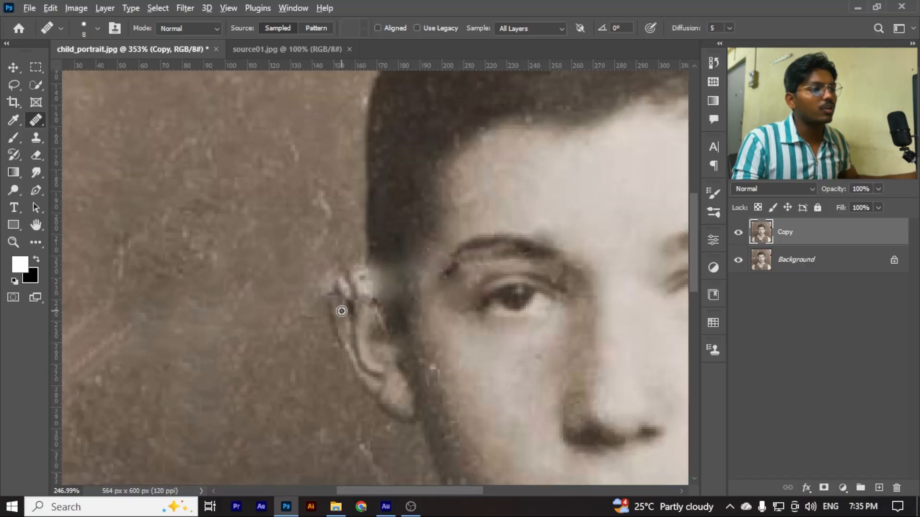
scroll(355, 308, "down", 5)
scroll(434, 318, "up", 3)
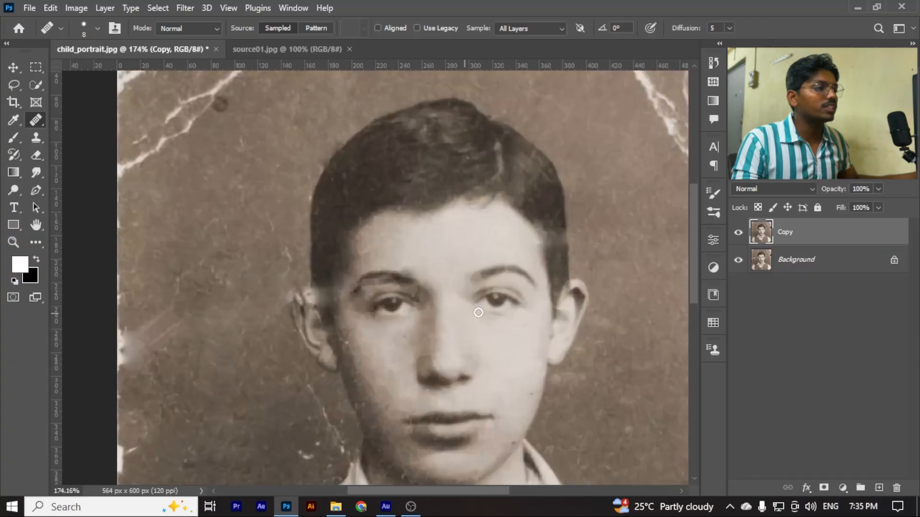
scroll(434, 318, "down", 1)
scroll(289, 289, "down", 2)
scroll(318, 270, "up", 3)
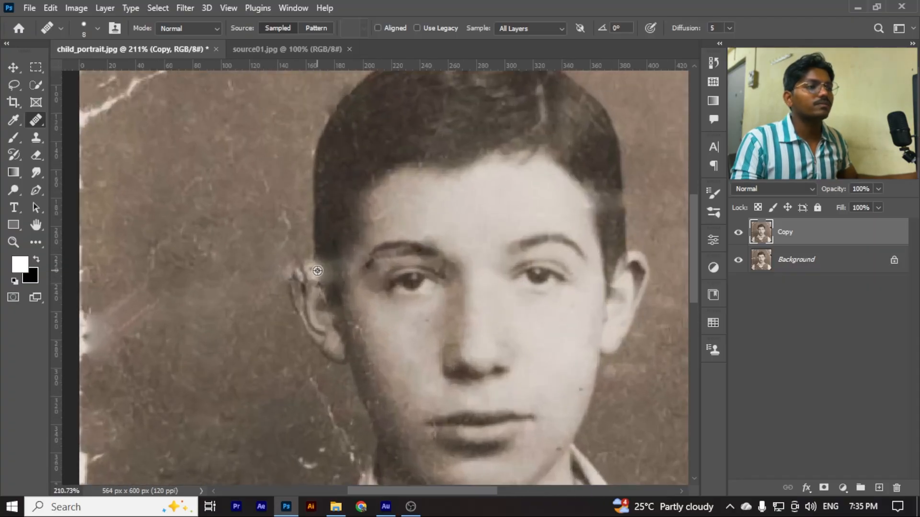
scroll(294, 277, "down", 2)
scroll(468, 282, "up", 2)
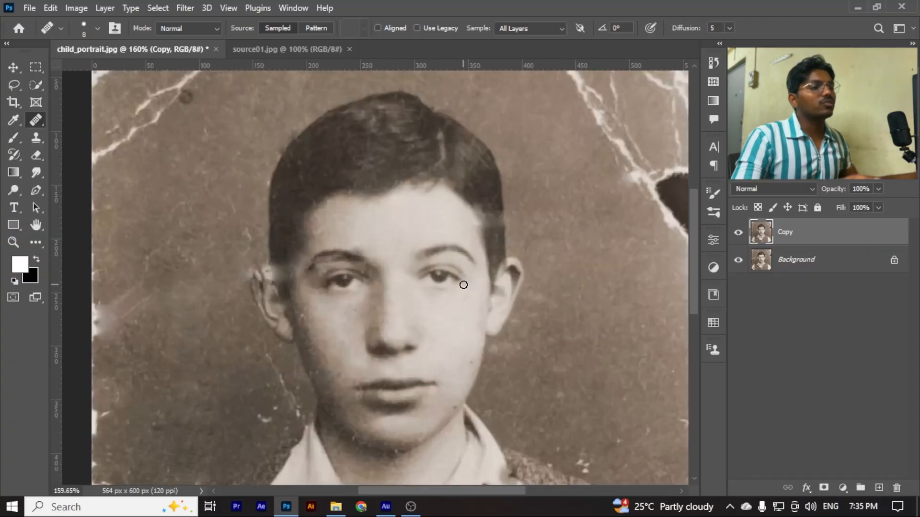
Switch to the Clone Stamp tool and duplicate the Copy layer
left_click(38, 142)
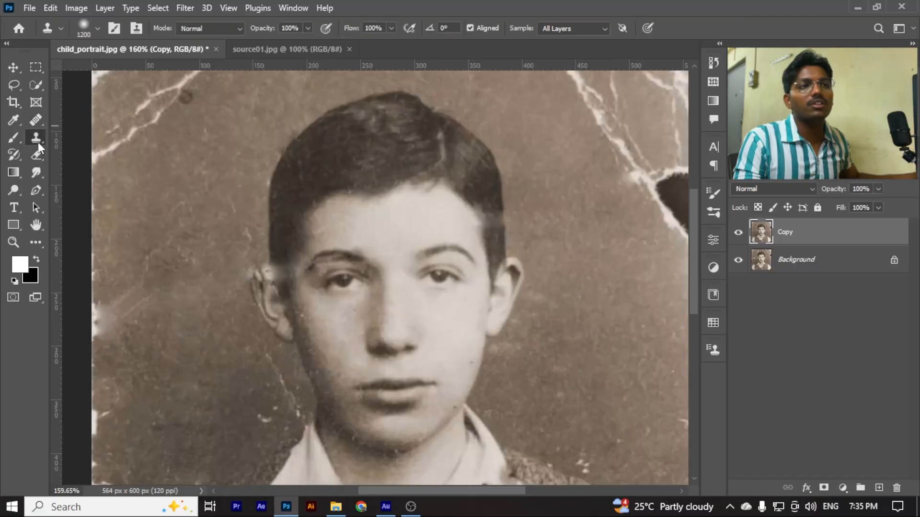
left_click(91, 140)
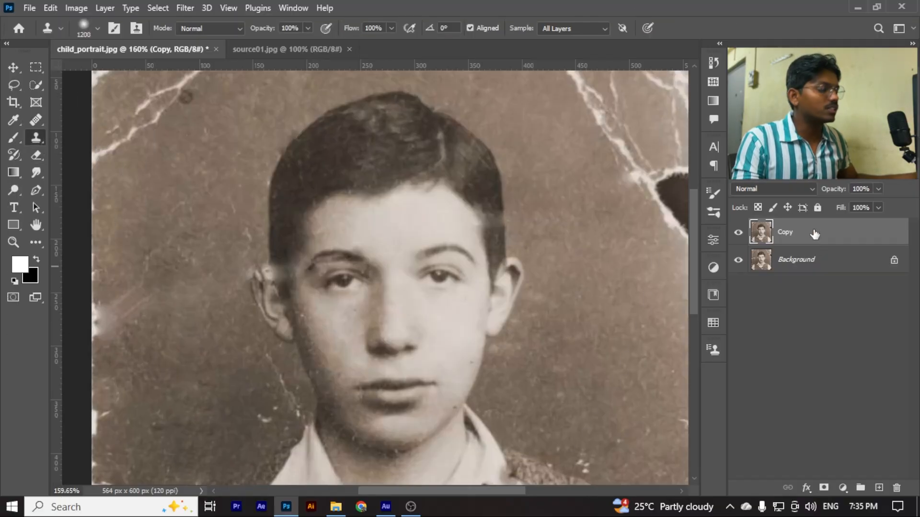
key("ctrl+j")
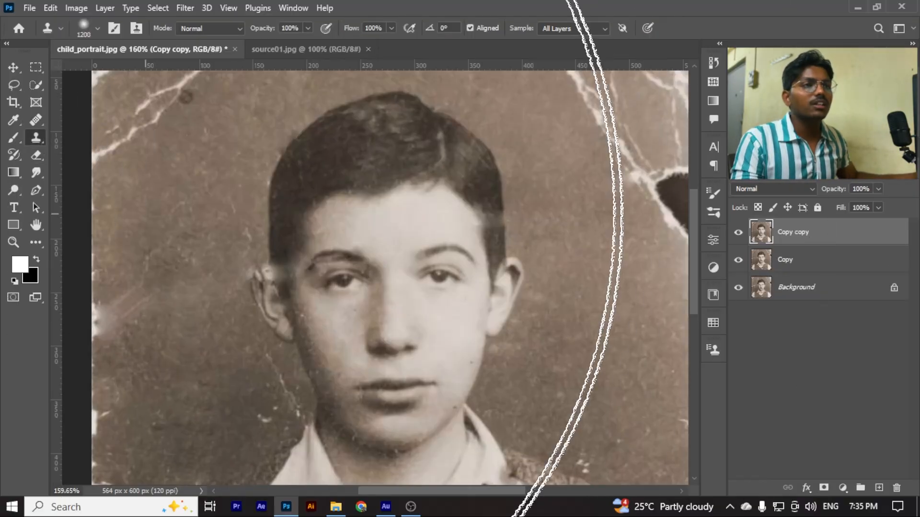
Set the Clone Stamp to 60 px with a horizontally flipped source and clone the right ear over the damaged left ear
key("bracketleft")
key("bracketleft")
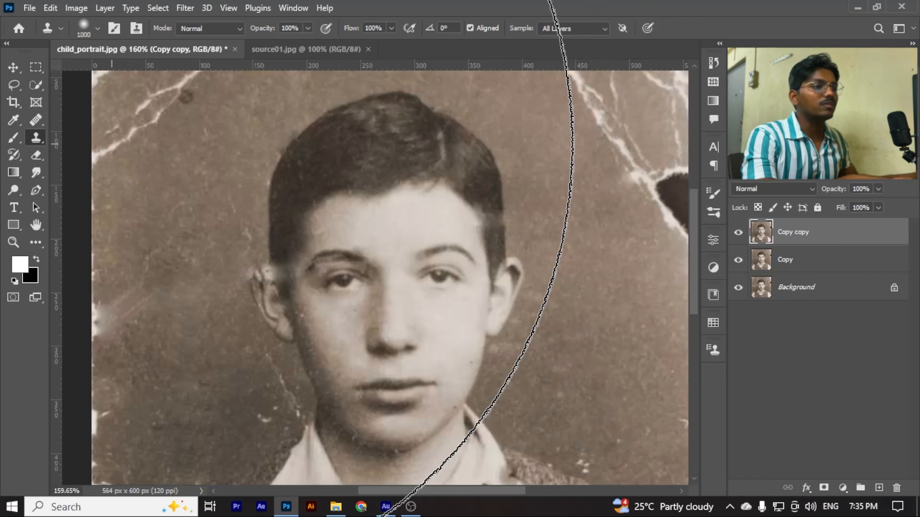
key("bracketleft")
key("bracketleft")
key("bracketleft")
key("bracketleft")
key("bracketleft")
key("bracketleft")
key("bracketleft")
key("bracketleft")
key("bracketleft")
key("bracketleft")
key("bracketleft")
key("bracketleft")
key("bracketleft")
key("bracketleft")
key("bracketleft")
key("bracketleft")
key("bracketleft")
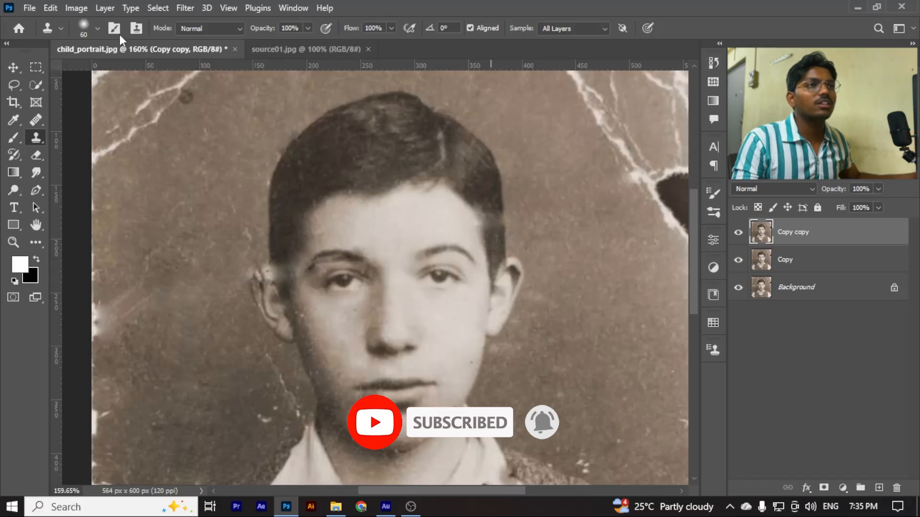
left_click(136, 30)
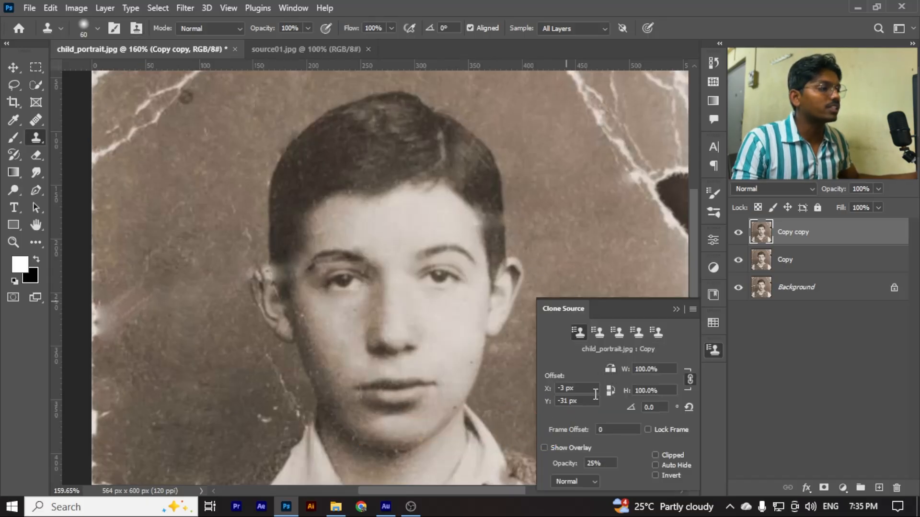
scroll(625, 382, "down", 1)
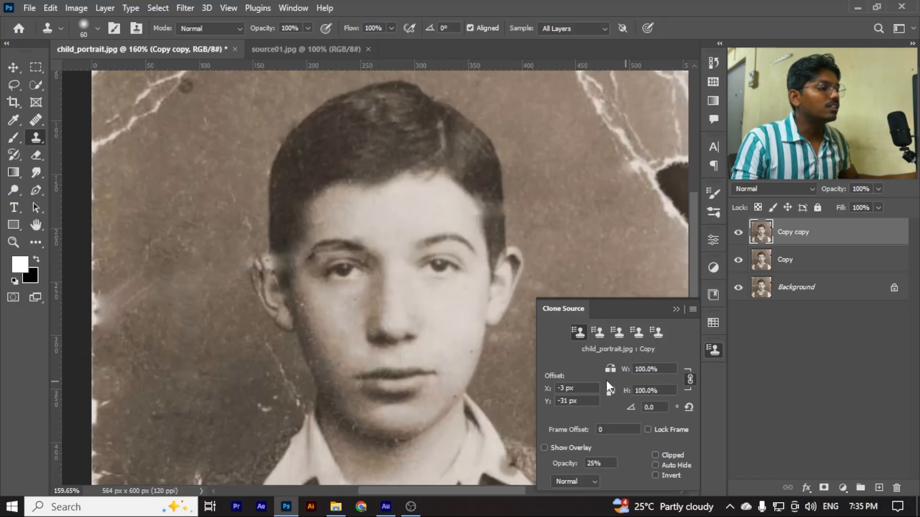
left_click(516, 262, "alt")
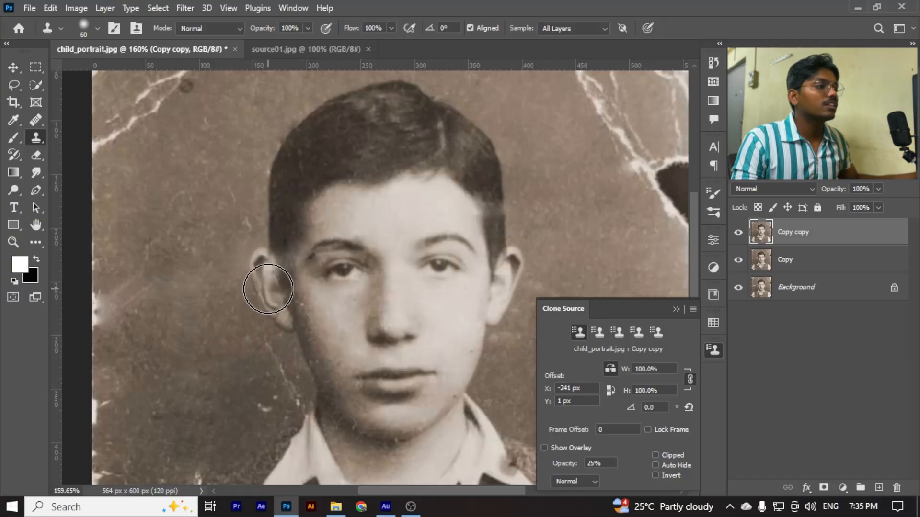
scroll(258, 292, "down", 2)
scroll(268, 311, "down", 2)
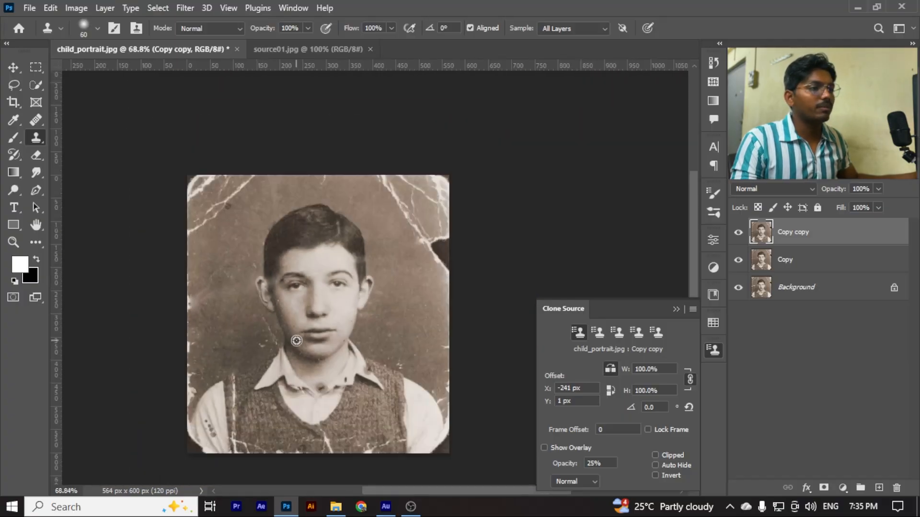
left_click(676, 310)
scroll(249, 302, "up", 4)
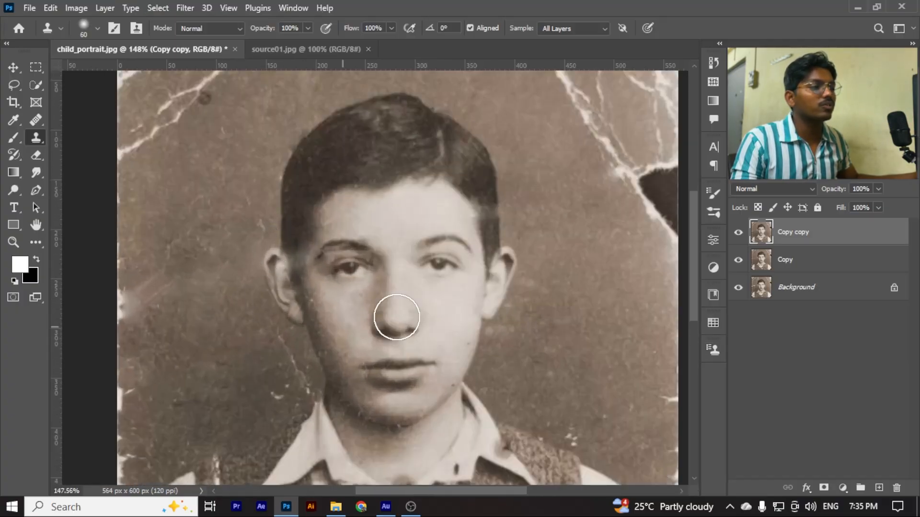
Bring the clone source settings beside the face, resample the right ear's upper edge and clone it onto the left ear
left_click(136, 28)
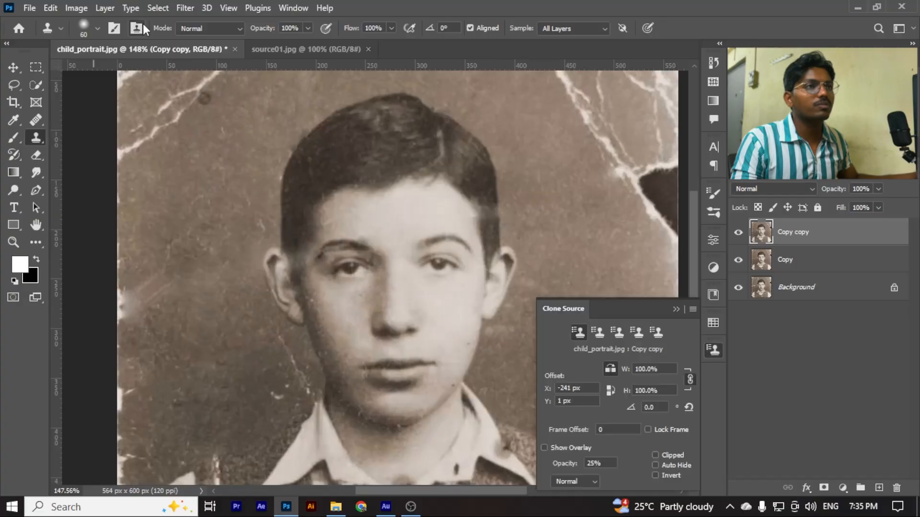
left_click_drag(635, 309, 597, 93)
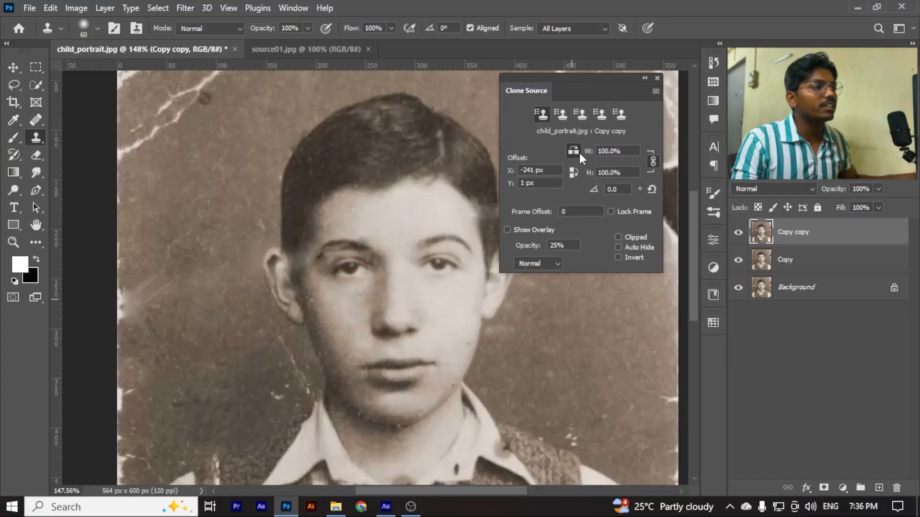
left_click_drag(581, 77, 621, 72)
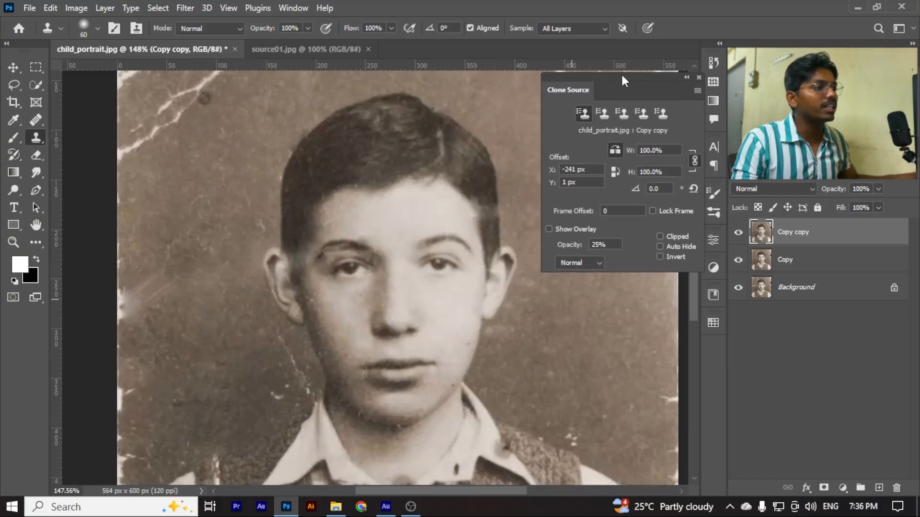
left_click(506, 261, "alt")
left_click(277, 263)
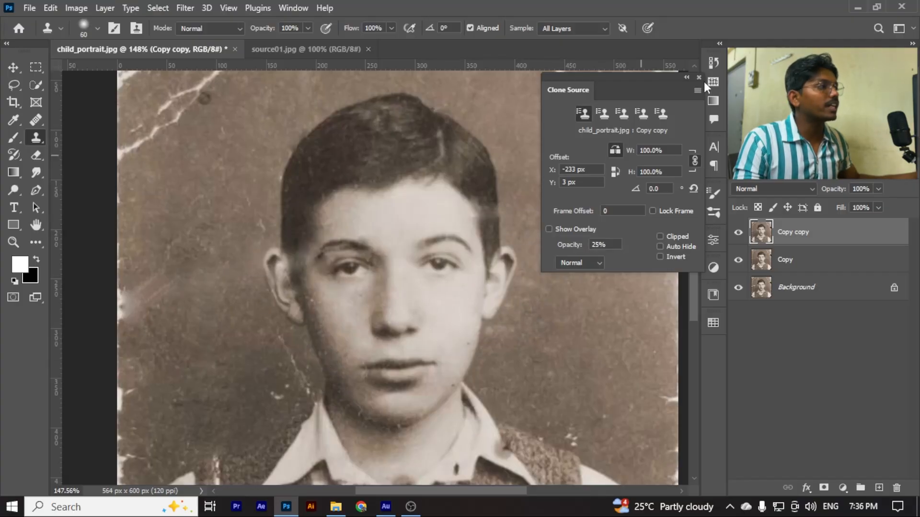
Collapse the floating clone source settings and dock them back with the other collapsed panels
mouse_move(655, 77)
left_mouse_down()
mouse_move(678, 106)
mouse_move(642, 230)
mouse_move(601, 204)
left_mouse_up()
left_click(622, 203)
left_click_drag(486, 218, 707, 346)
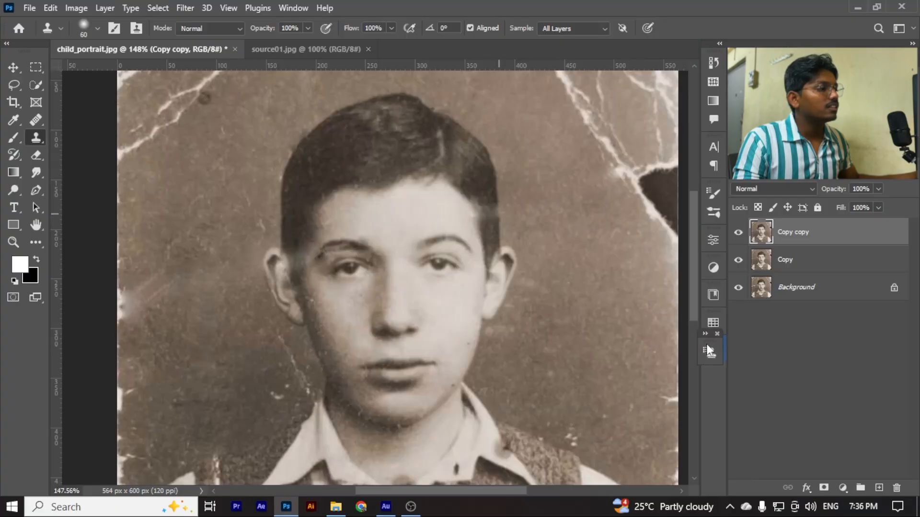
scroll(384, 259, "up", 2)
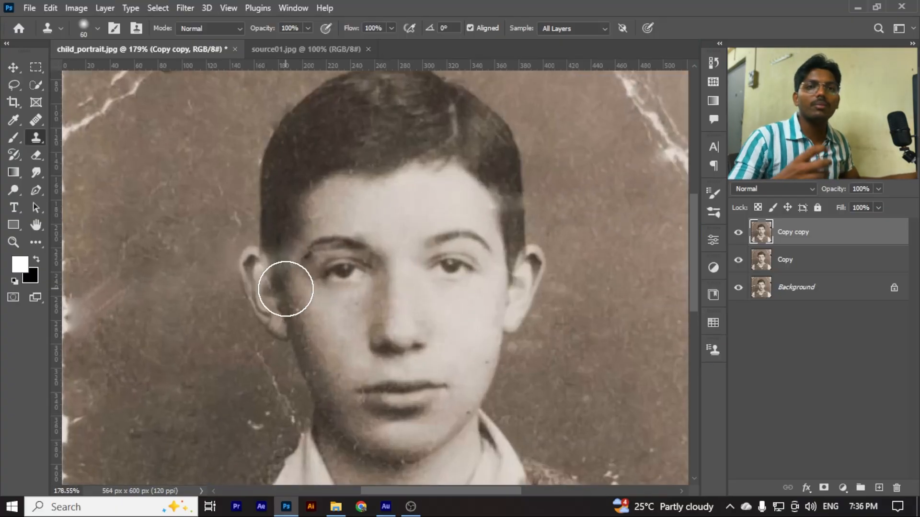
left_click(35, 119)
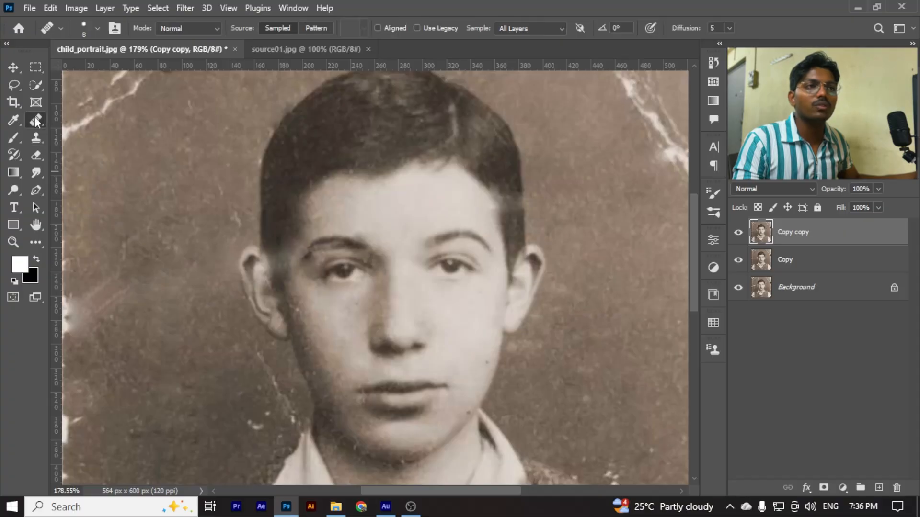
left_click(83, 131)
scroll(219, 269, "down", 8)
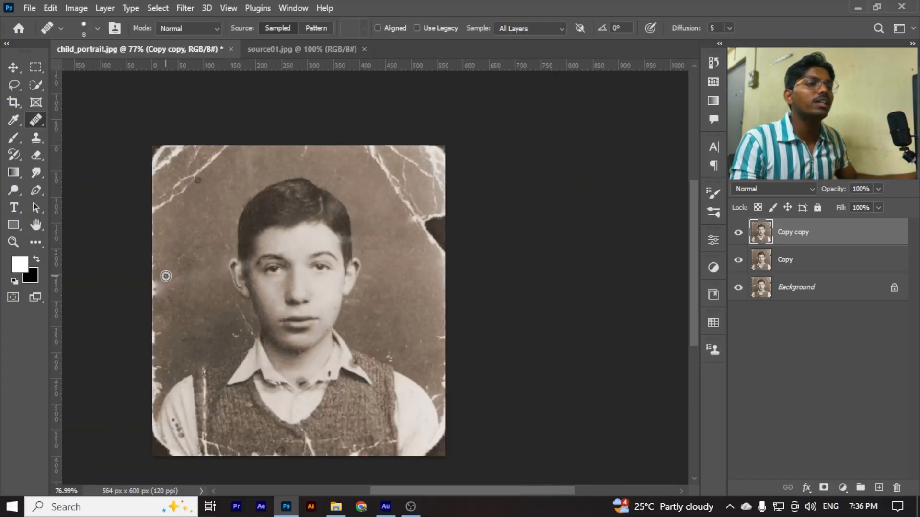
scroll(166, 275, "up", 2)
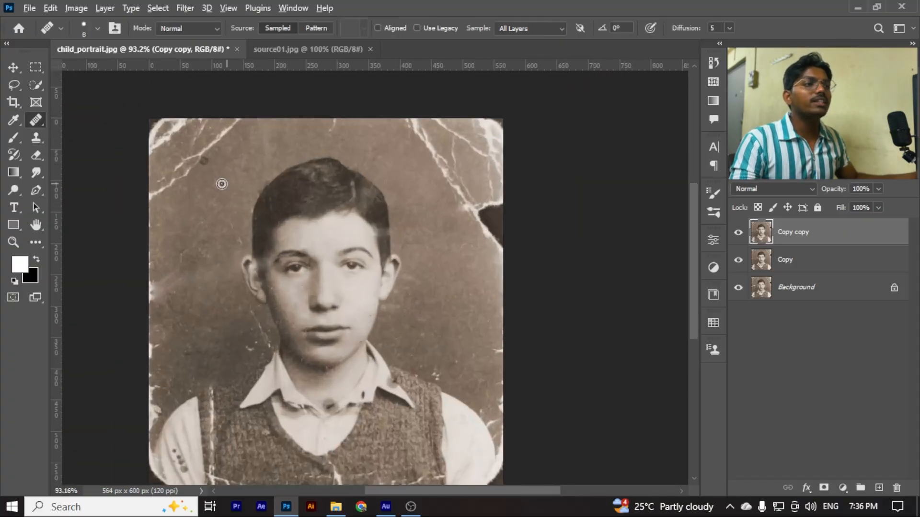
scroll(219, 182, "up", 2)
scroll(267, 138, "down", 1)
scroll(484, 291, "up", 2)
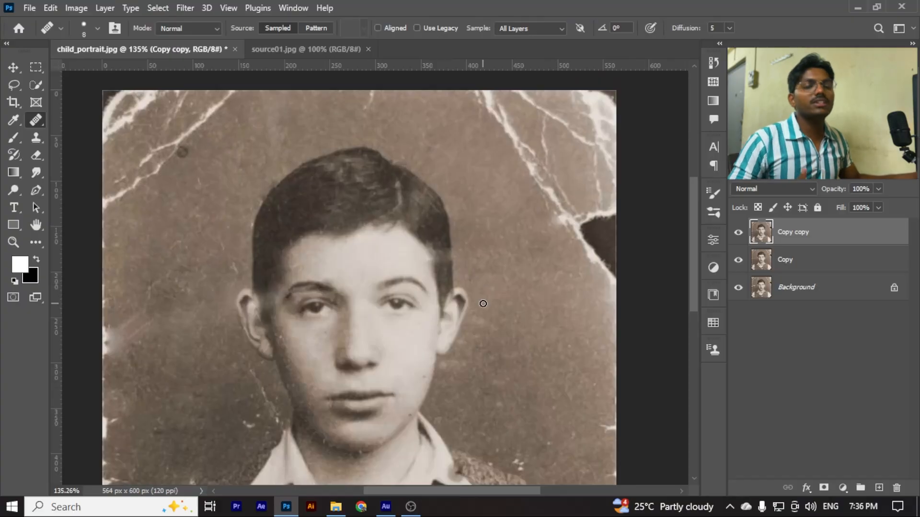
Switch to the Spot Healing Brush, enlarge it to 35 px and heal the white marks in the background beside the left collar
right_click(41, 119)
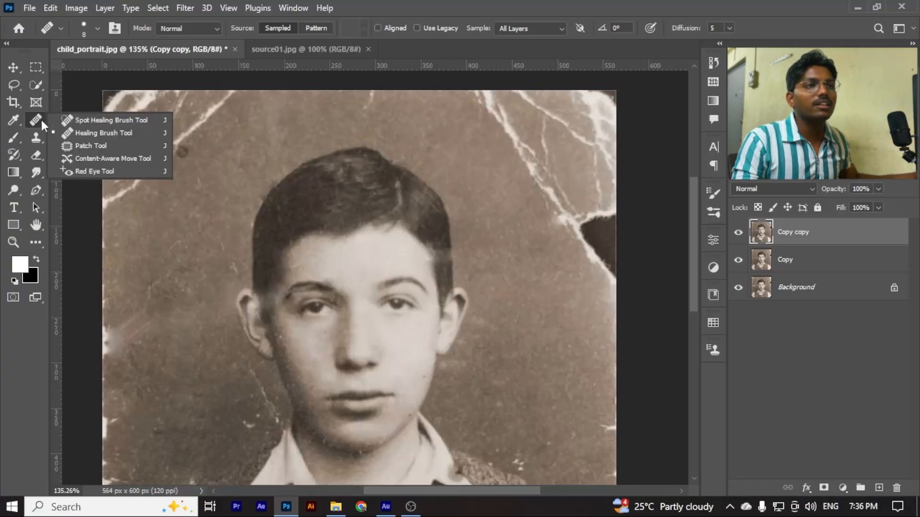
left_click(96, 117)
scroll(441, 332, "up", 1)
scroll(442, 331, "up", 3)
scroll(292, 271, "down", 3)
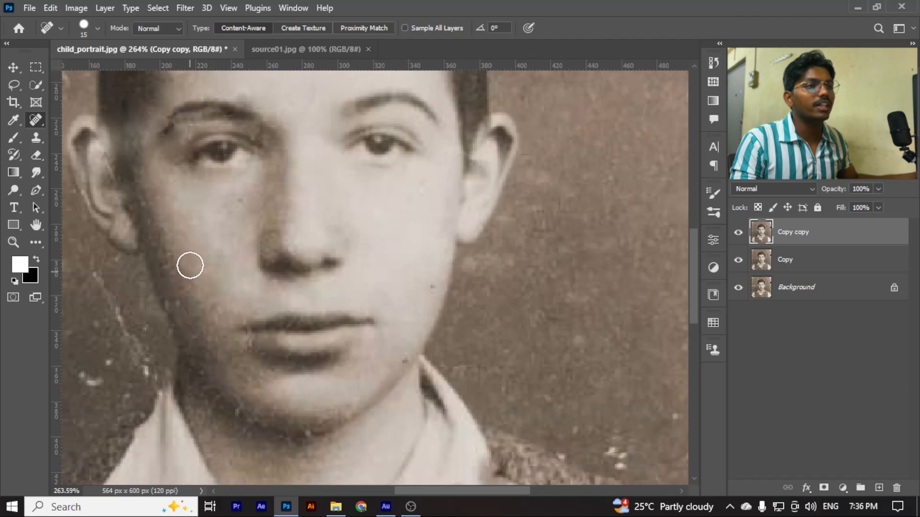
scroll(187, 261, "down", 3)
left_click_drag(183, 257, 210, 223)
scroll(210, 223, "up", 5)
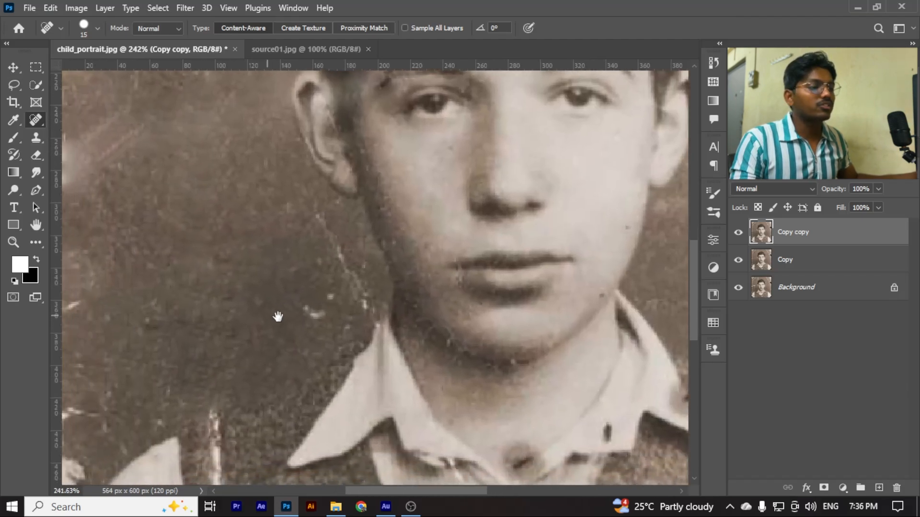
left_click_drag(278, 317, 282, 315)
key("bracketright")
key("bracketright")
key("bracketright")
key("bracketright")
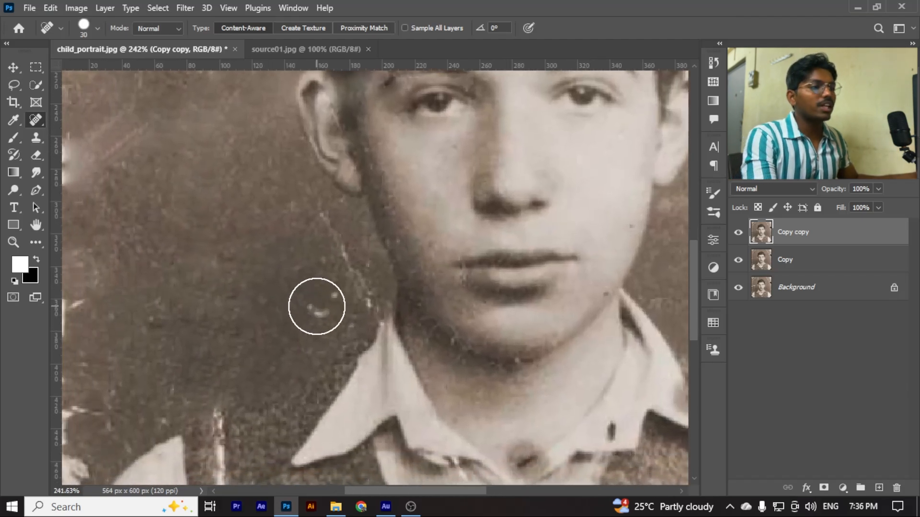
left_click(318, 306)
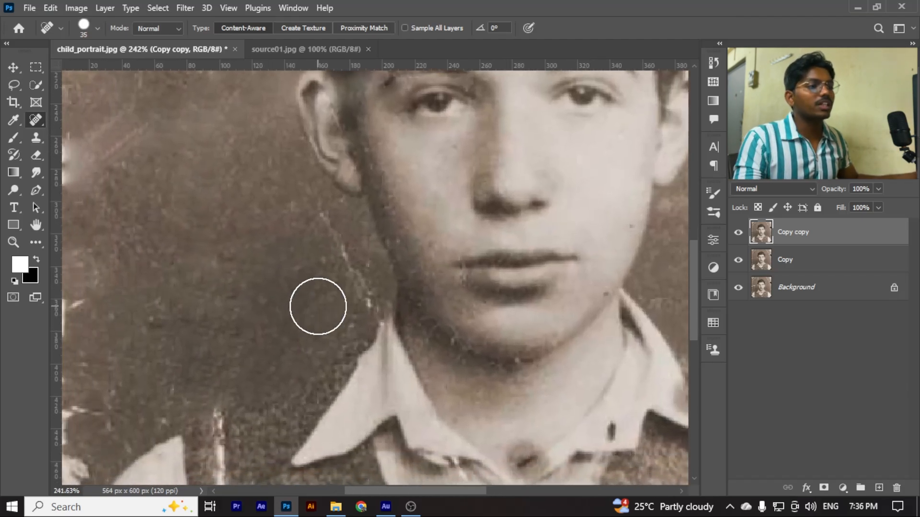
right_click(36, 120)
left_click(88, 123)
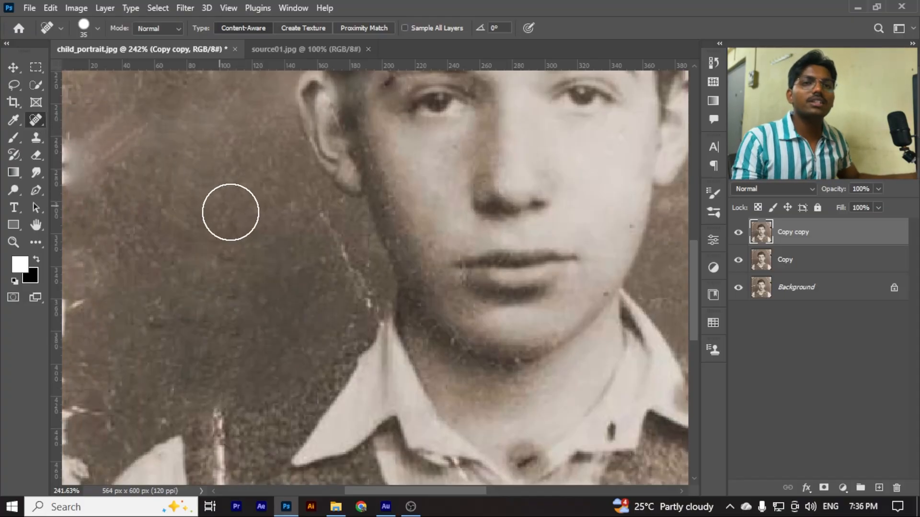
scroll(214, 196, "down", 6)
scroll(190, 187, "up", 3)
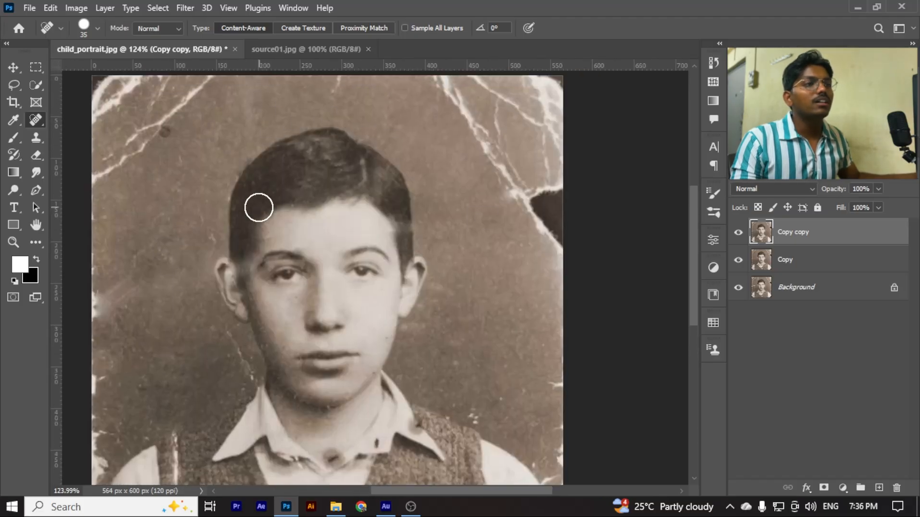
scroll(249, 205, "up", 2)
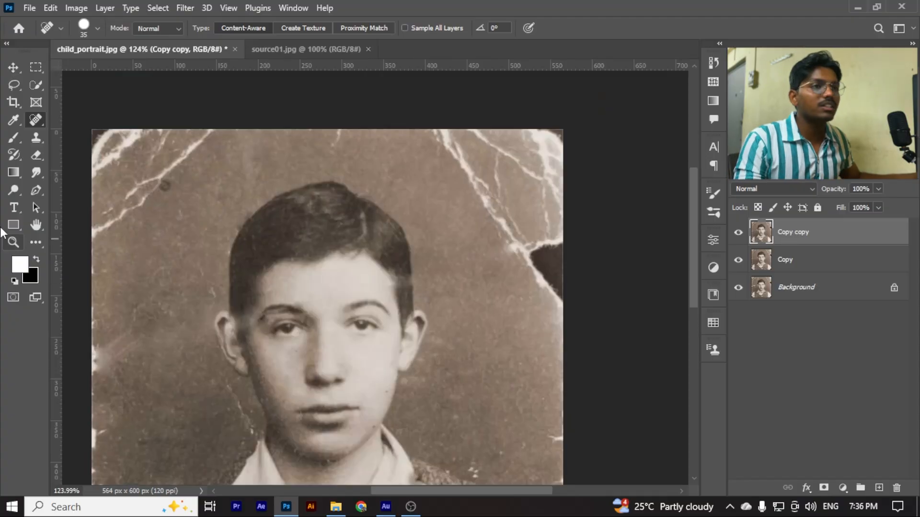
Heal the middle section of the long slanted crack in the photo's upper-left background with the 35 px Spot Healing Brush
right_click(34, 121)
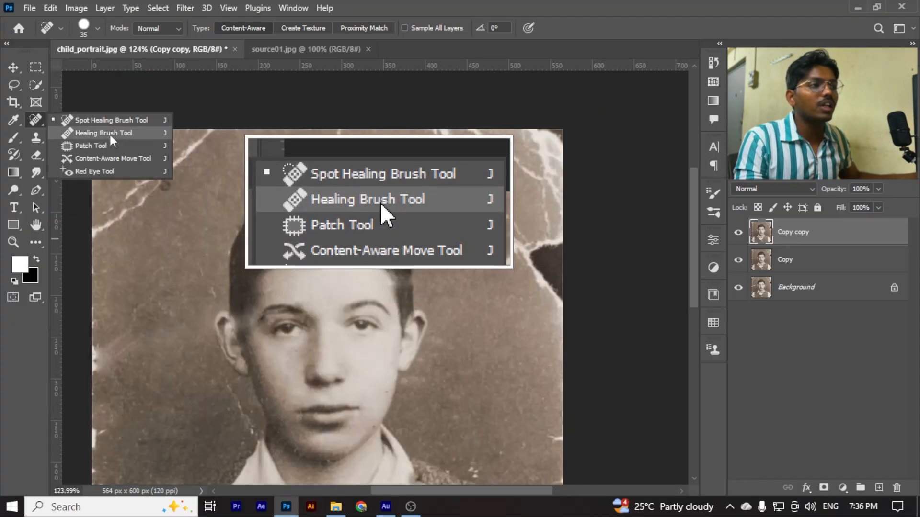
left_click(120, 121)
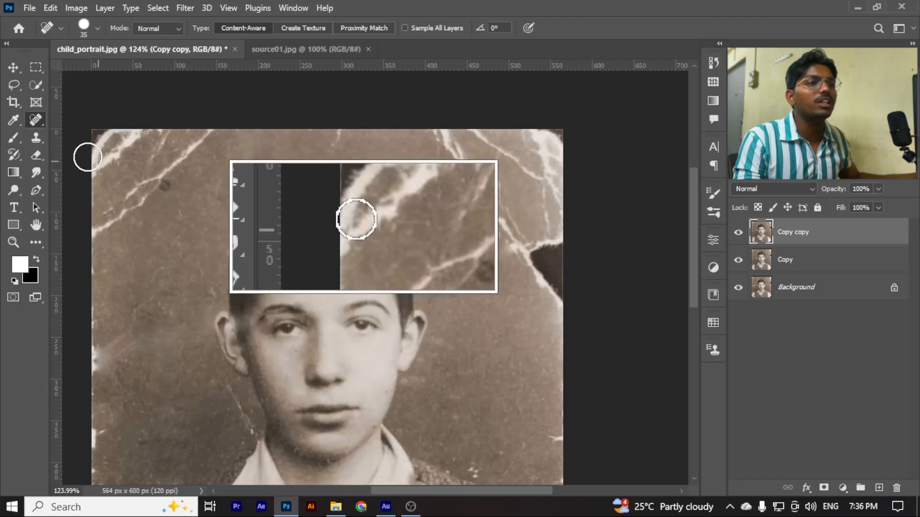
scroll(171, 215, "up", 2)
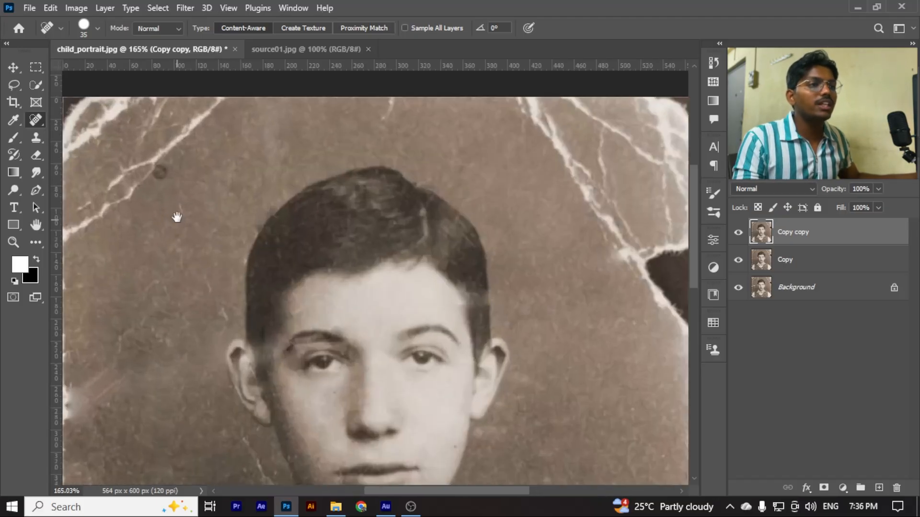
mouse_move(181, 216)
left_mouse_down()
mouse_move(273, 228)
mouse_move(264, 253)
left_mouse_up()
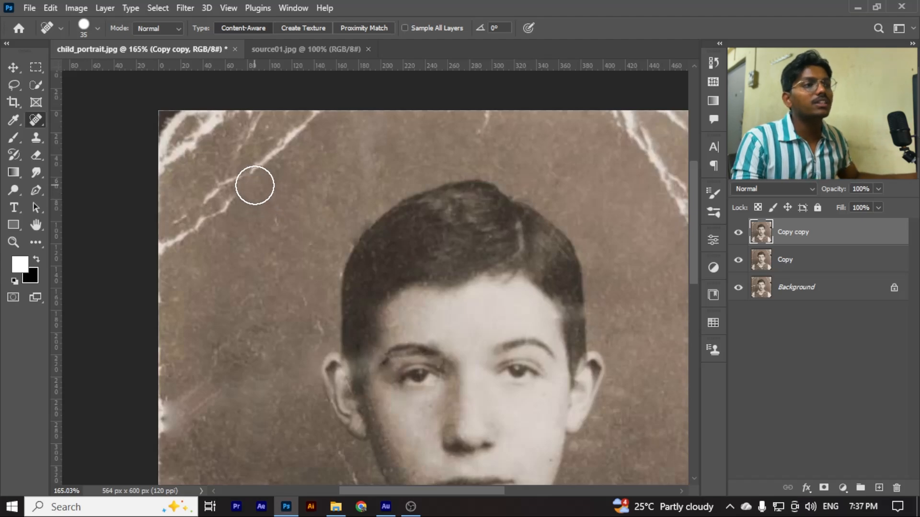
mouse_move(252, 188)
left_mouse_down()
mouse_move(229, 192)
mouse_move(225, 214)
mouse_move(219, 203)
mouse_move(200, 218)
left_mouse_up()
scroll(209, 257, "down", 5)
scroll(262, 230, "up", 3)
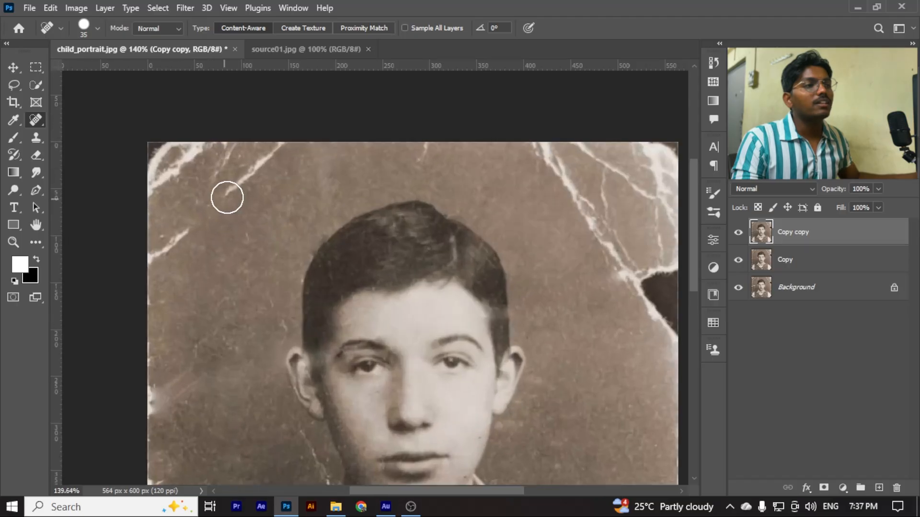
scroll(252, 254, "down", 4)
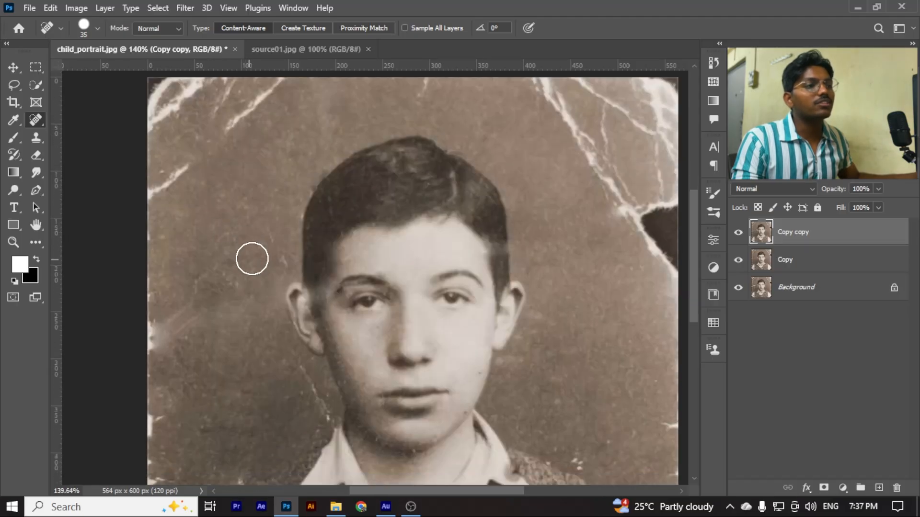
scroll(573, 197, "up", 3)
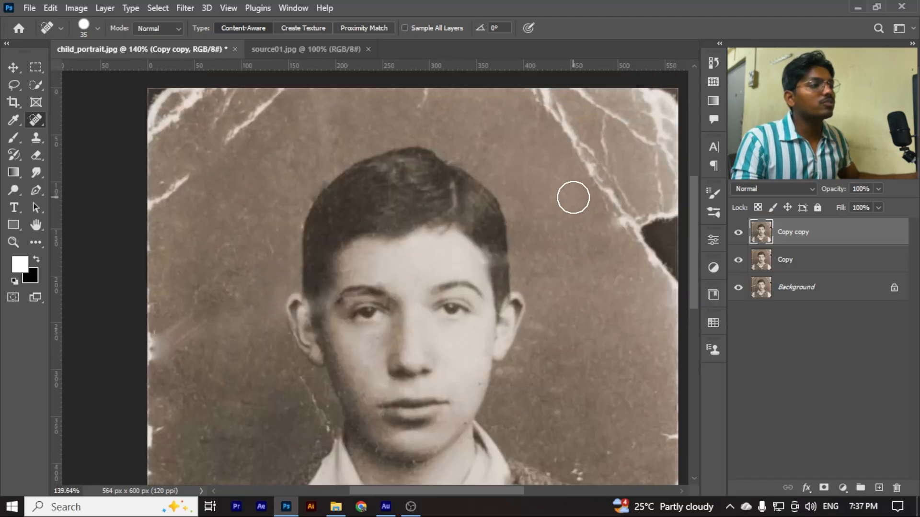
Reduce the Spot Healing Brush to 8 px for fine work on the boy's face
left_click(350, 258)
scroll(455, 261, "down", 2)
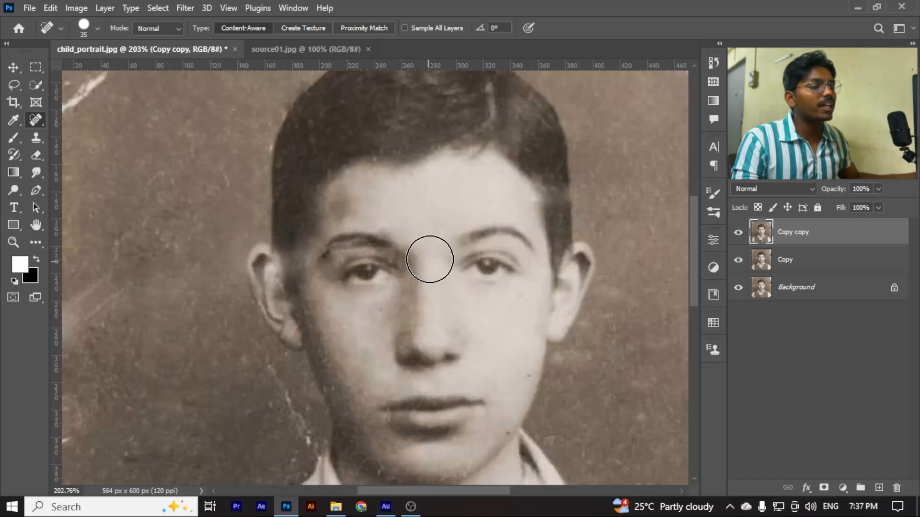
key("bracketleft")
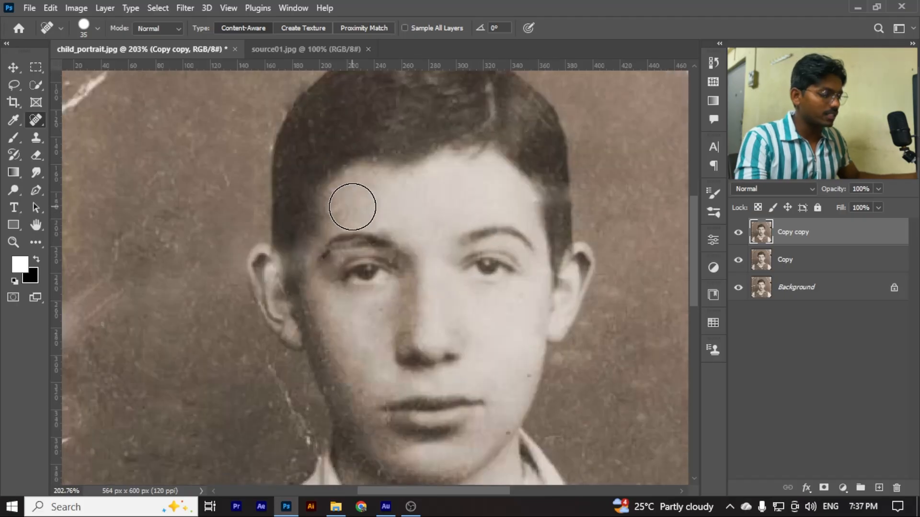
key("bracketleft")
scroll(422, 222, "down", 5)
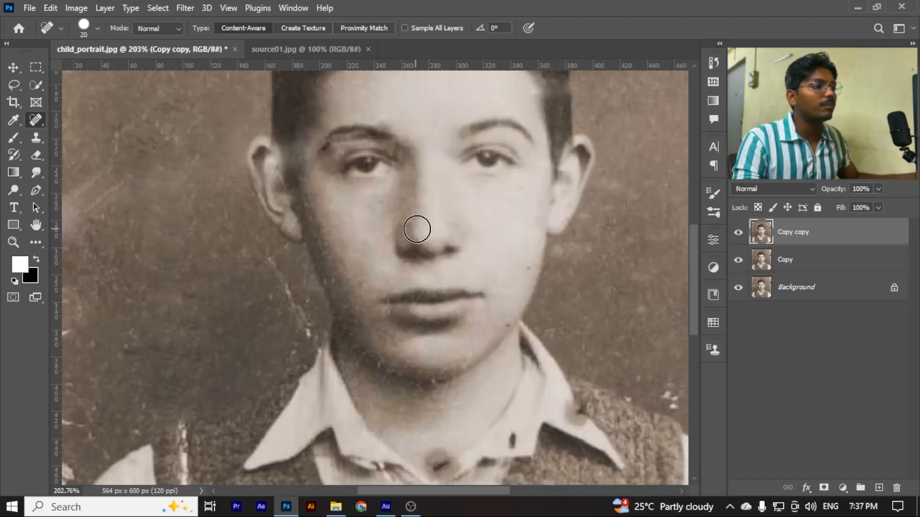
key("bracketleft")
key("bracketleft")
scroll(416, 342, "up", 1)
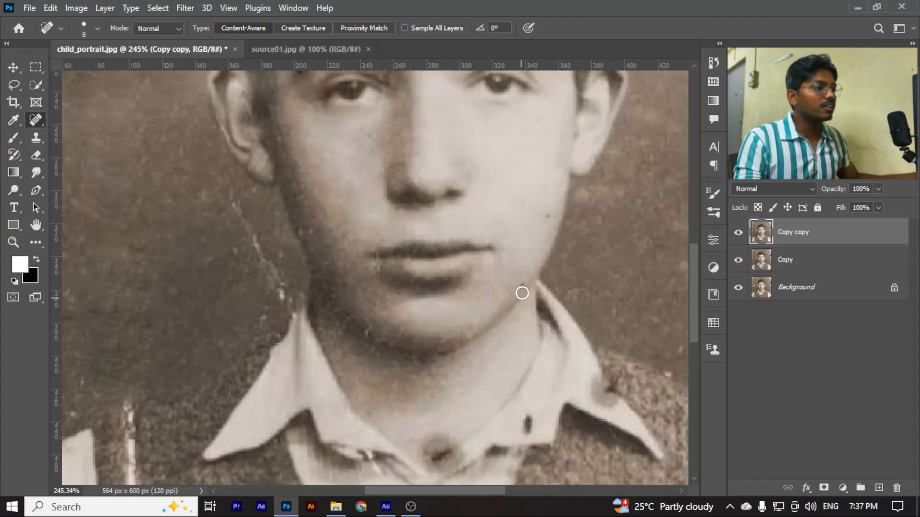
Examine the face, collar, vest and upper background for remaining cracks and blemishes
scroll(548, 216, "down", 4)
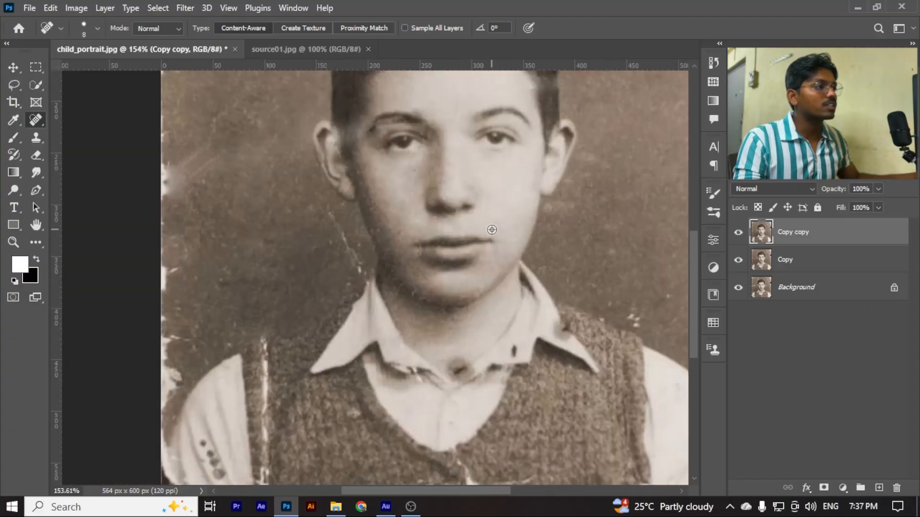
scroll(425, 213, "up", 4)
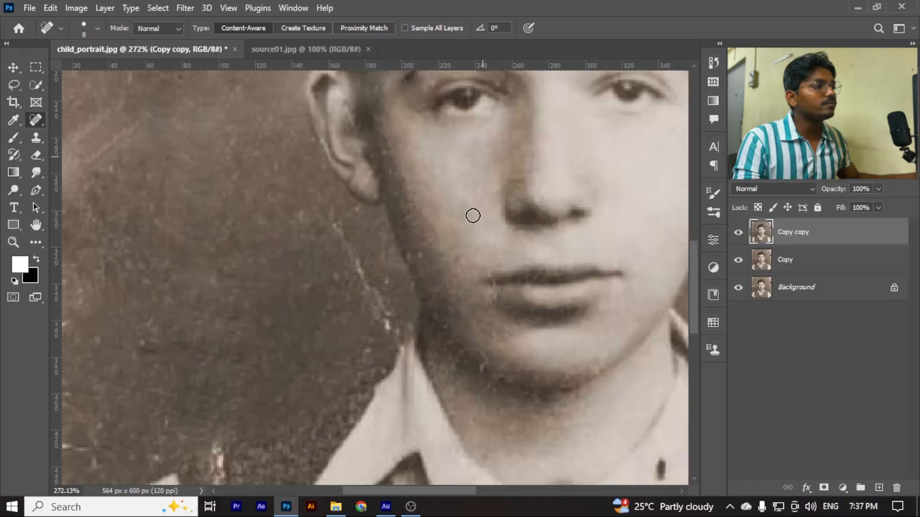
scroll(473, 215, "down", 4)
scroll(442, 242, "up", 2)
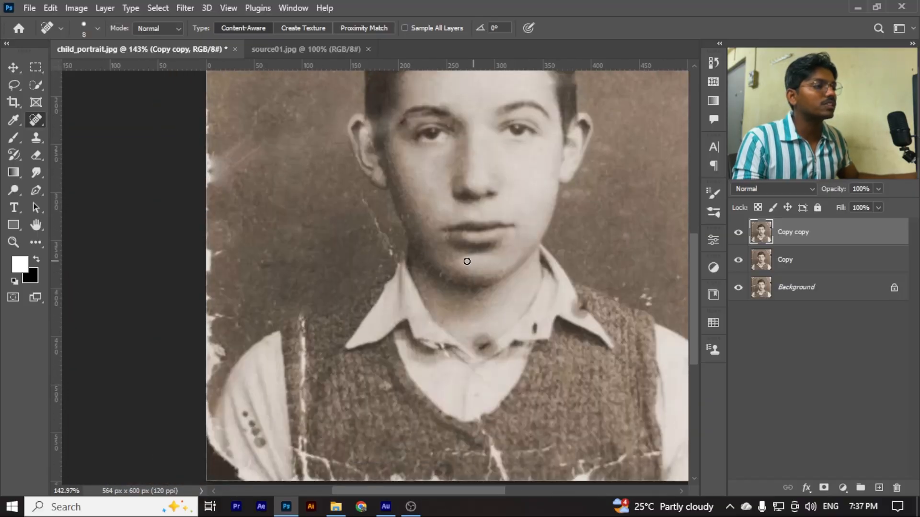
scroll(467, 261, "up", 2)
scroll(453, 227, "down", 1)
scroll(455, 235, "down", 2)
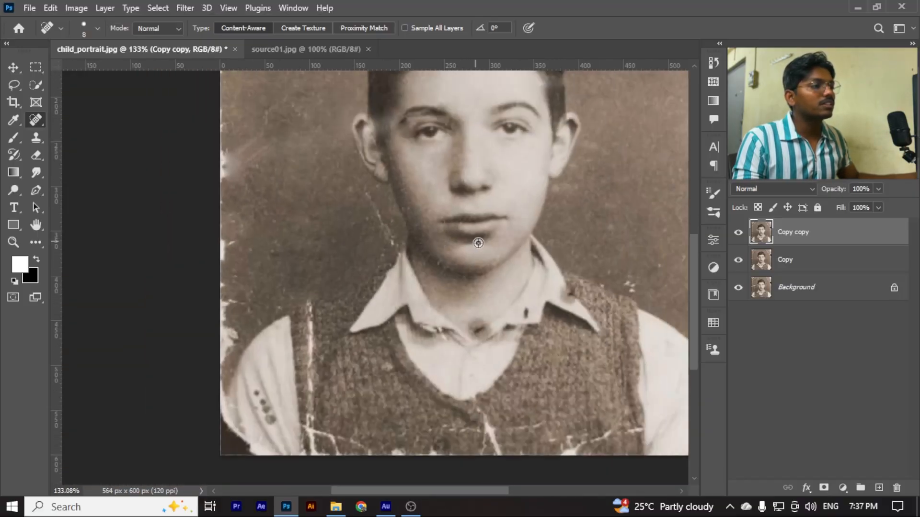
scroll(478, 243, "down", 1)
scroll(434, 260, "up", 2)
scroll(439, 259, "down", 3)
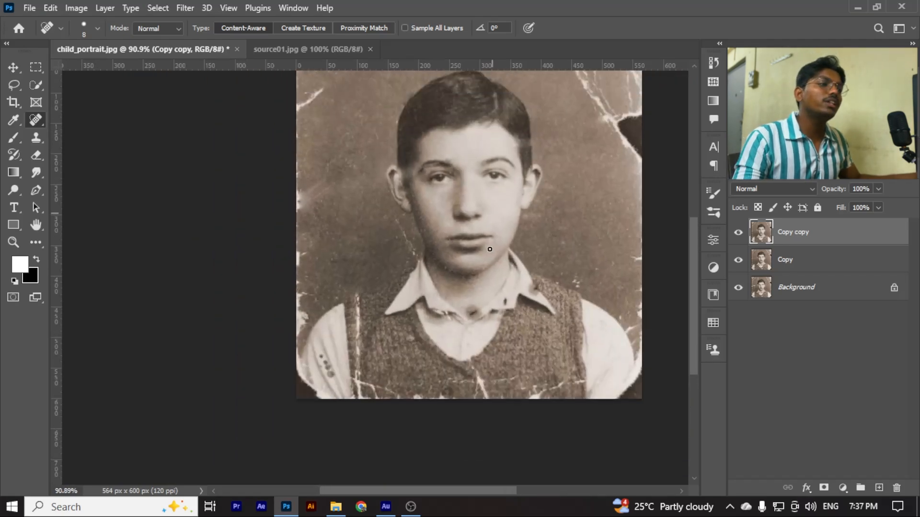
scroll(489, 189, "up", 2)
left_click_drag(518, 191, 444, 364)
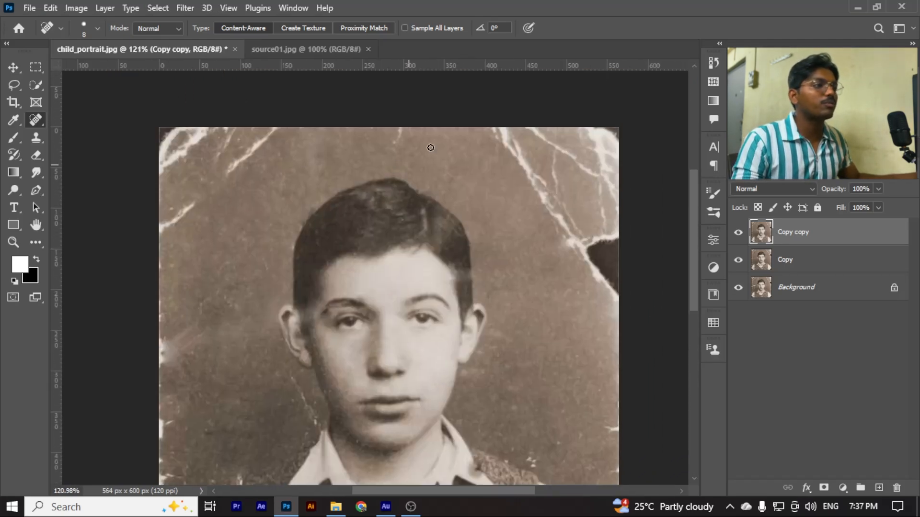
With the Patch Tool in Source mode, outline the dark torn area on the photo's right edge, patch it with clean background and deselect
left_click(30, 120)
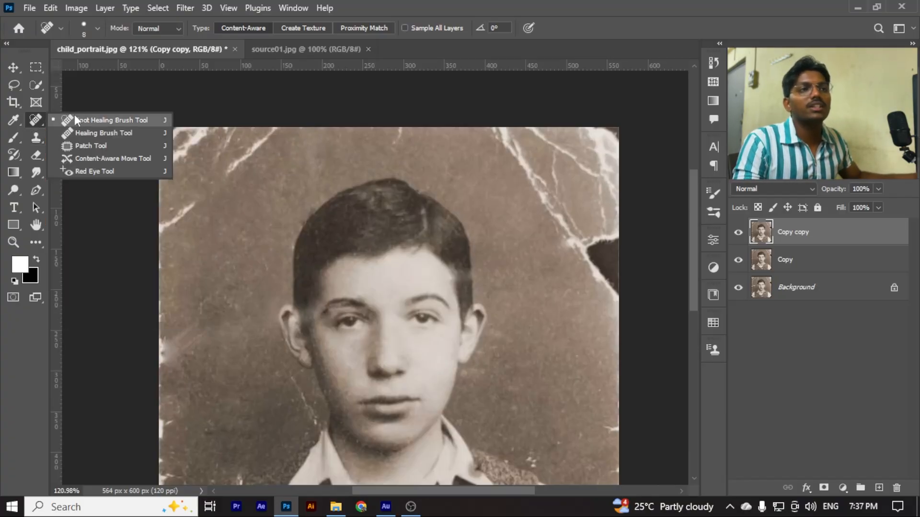
left_click(118, 146)
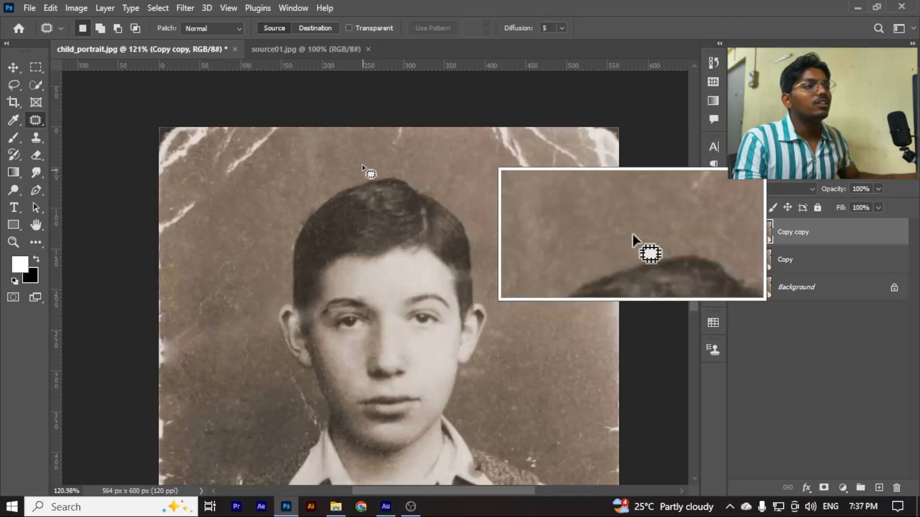
scroll(555, 153, "down", 2)
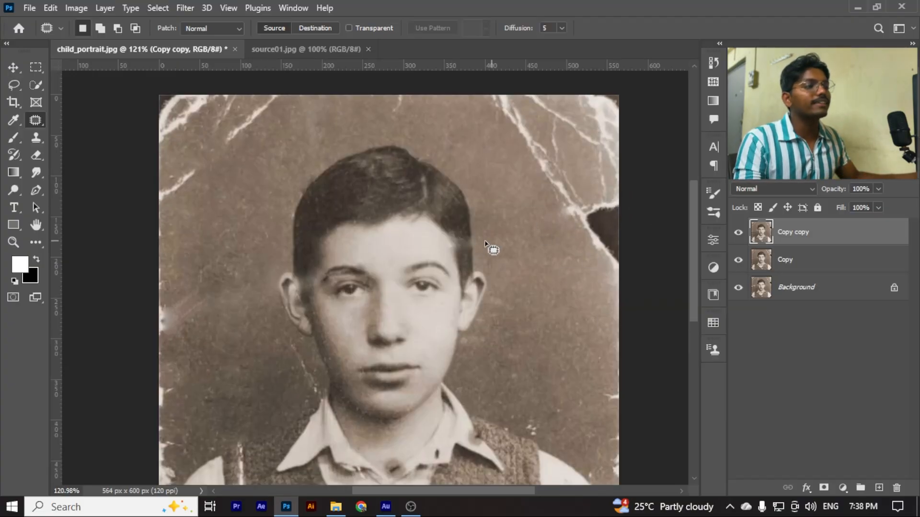
scroll(331, 291, "up", 5)
scroll(348, 335, "down", 2)
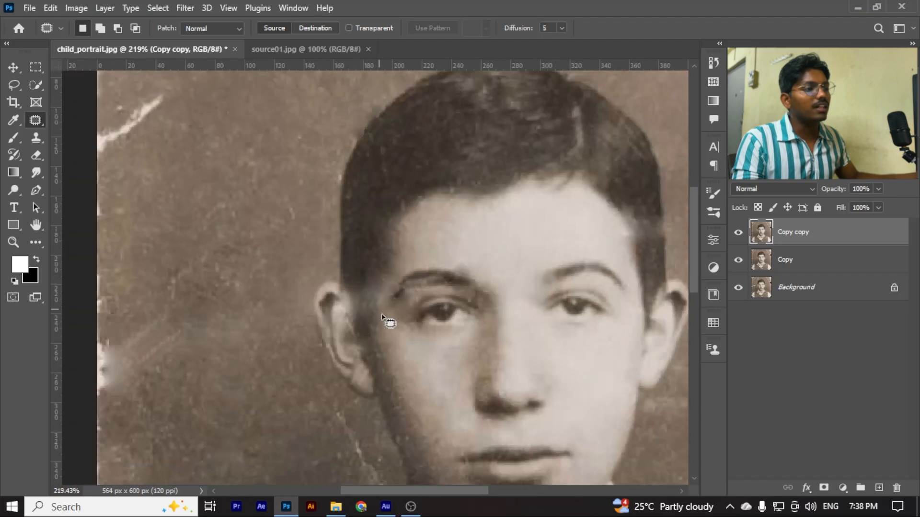
scroll(384, 287, "down", 4)
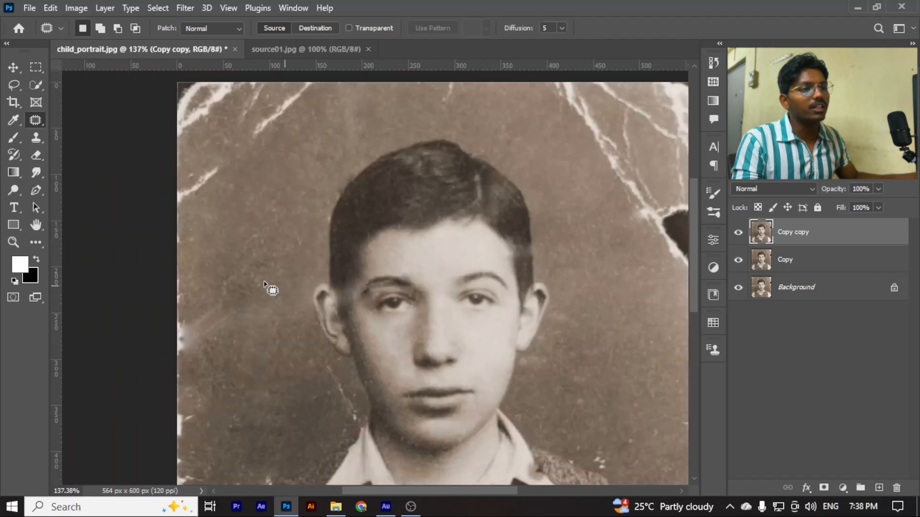
scroll(507, 263, "up", 2)
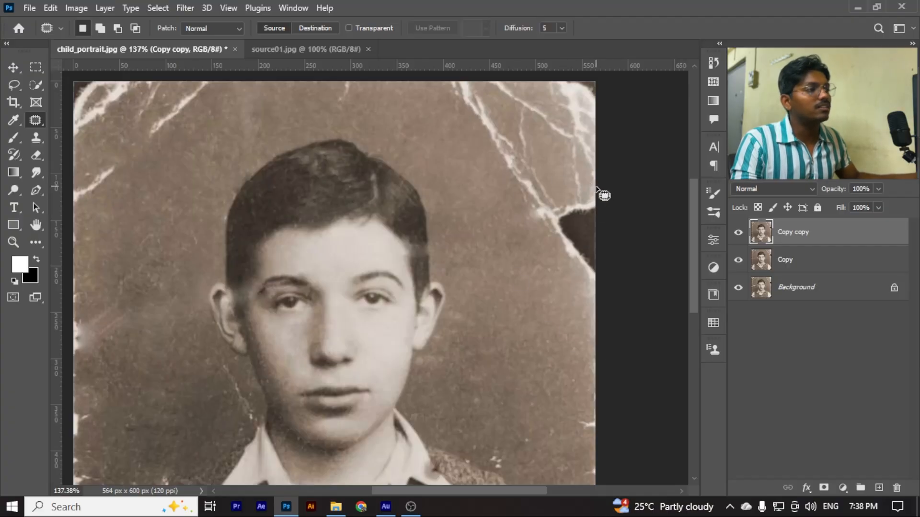
left_click_drag(596, 187, 562, 189)
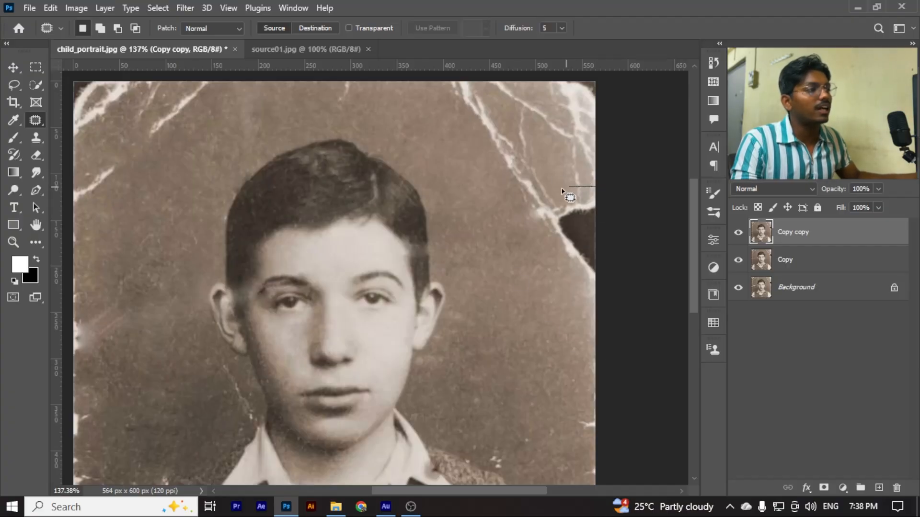
left_click_drag(528, 249, 543, 326)
mouse_move(582, 363)
left_mouse_down()
mouse_move(608, 305)
mouse_move(599, 187)
left_mouse_up()
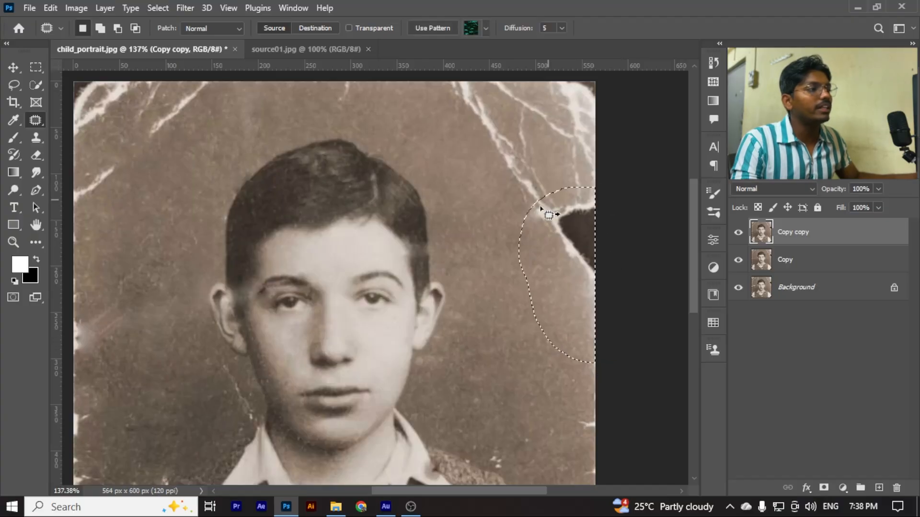
scroll(550, 220, "down", 1)
scroll(546, 220, "down", 3)
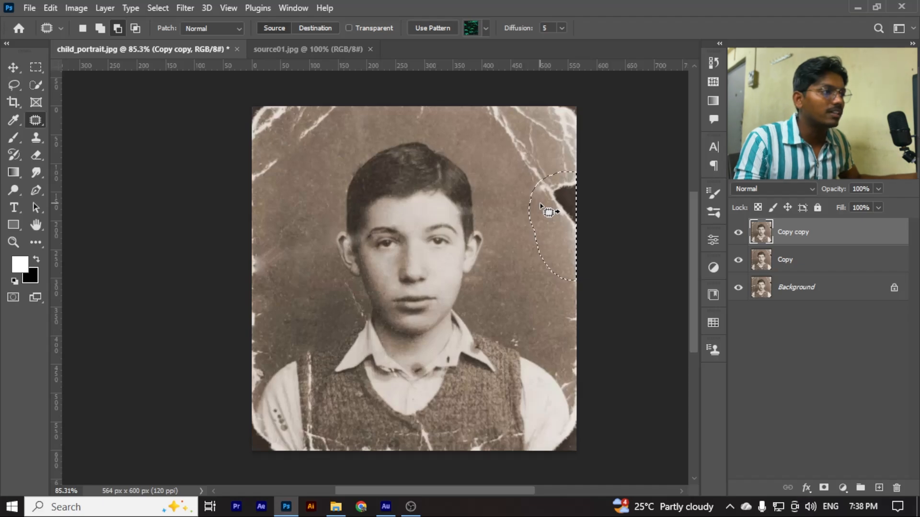
left_click_drag(549, 211, 496, 267)
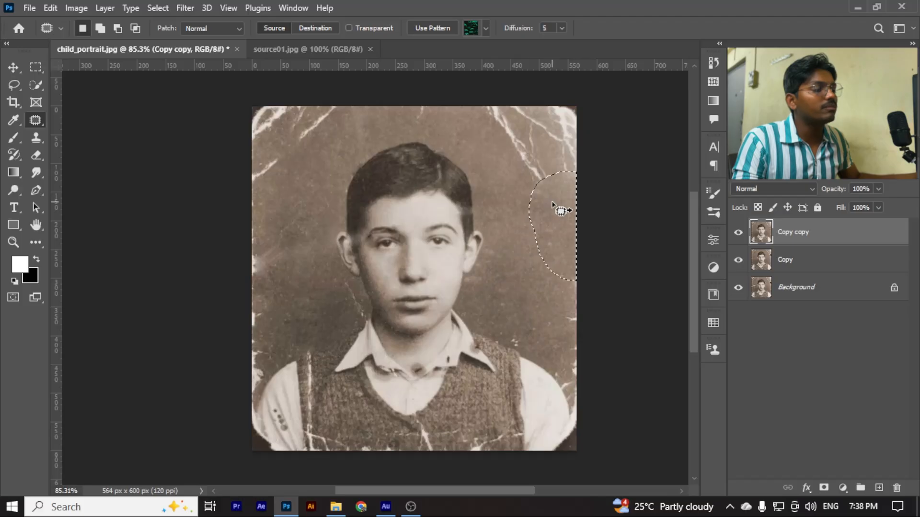
key("ctrl+d")
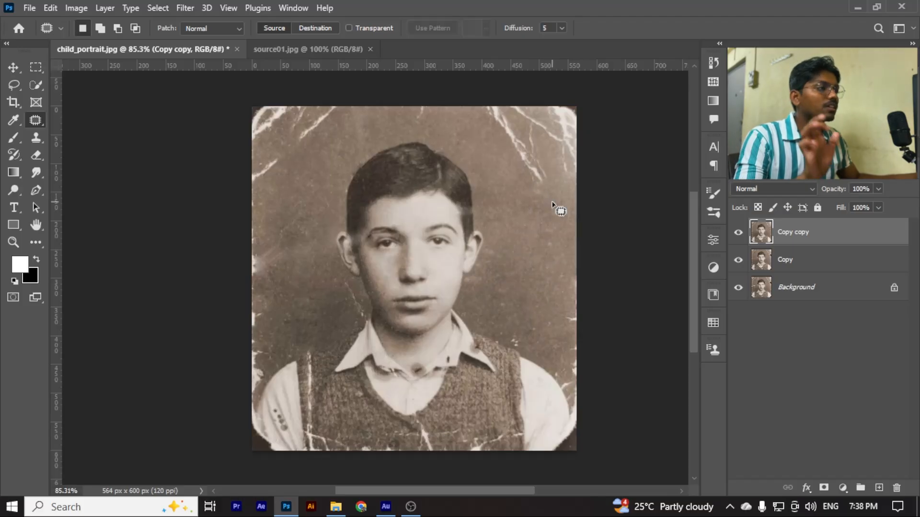
Hide and show the Copy copy layer to compare the patched right edge with the earlier state
scroll(555, 207, "up", 3)
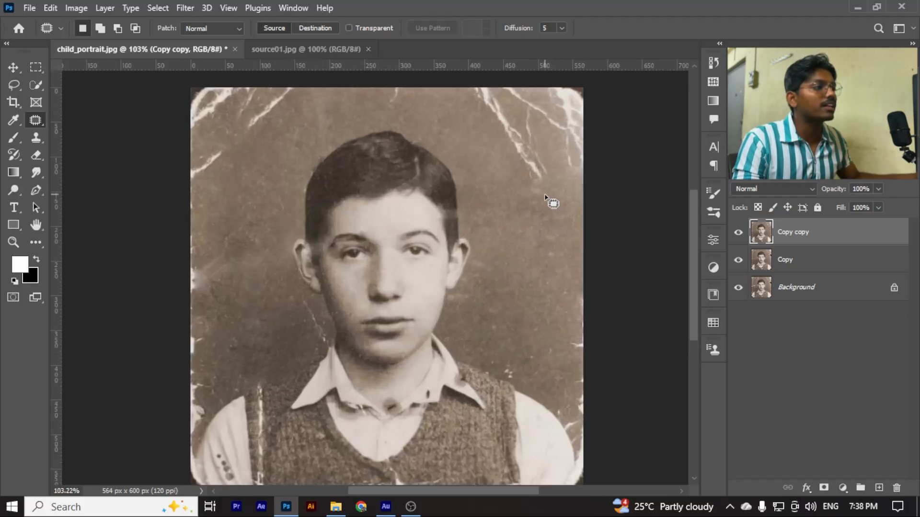
left_click(739, 233)
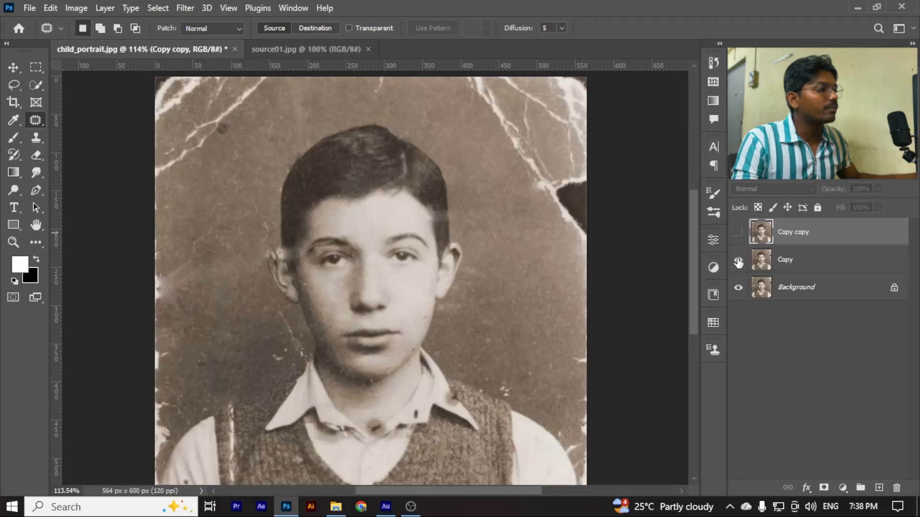
left_click(738, 233)
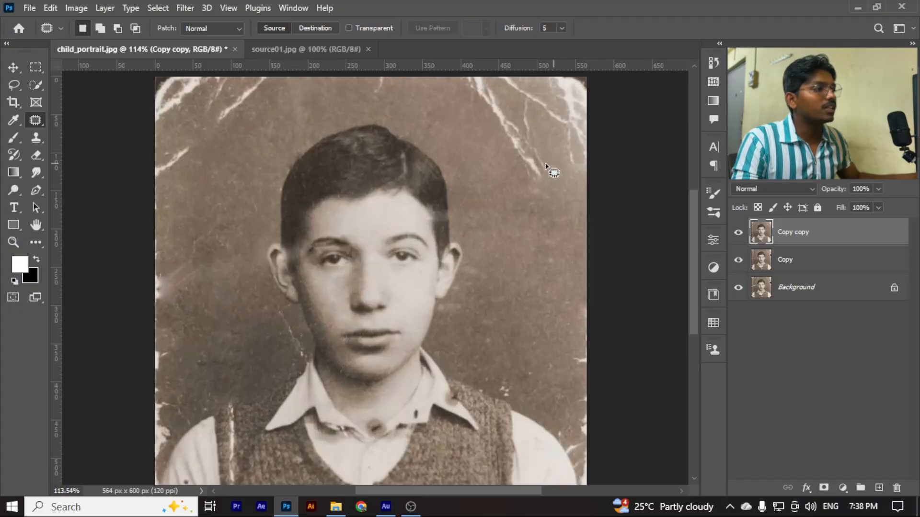
Outline all the cracks in the photo's upper-right corner, patch them with the clean background below and deselect
scroll(530, 301, "down", 3)
scroll(549, 327, "up", 2)
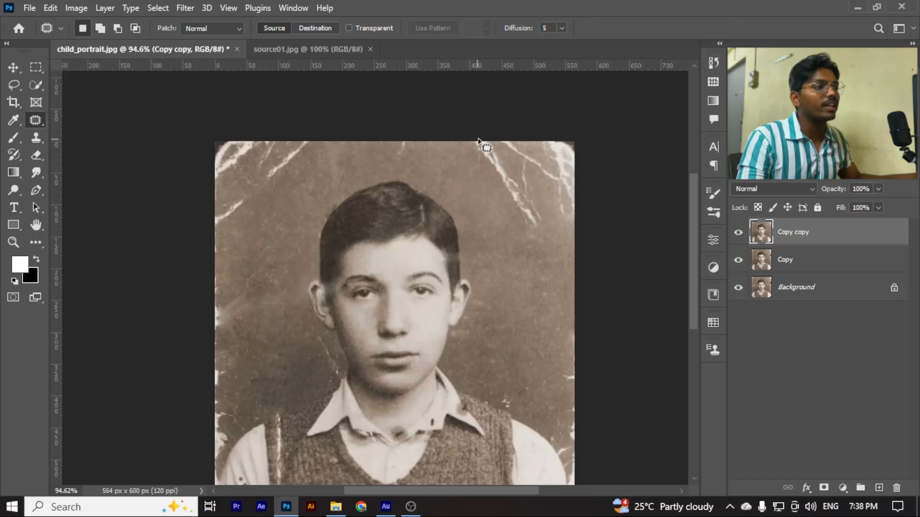
mouse_move(471, 144)
left_mouse_down()
mouse_move(474, 172)
mouse_move(507, 221)
left_mouse_up()
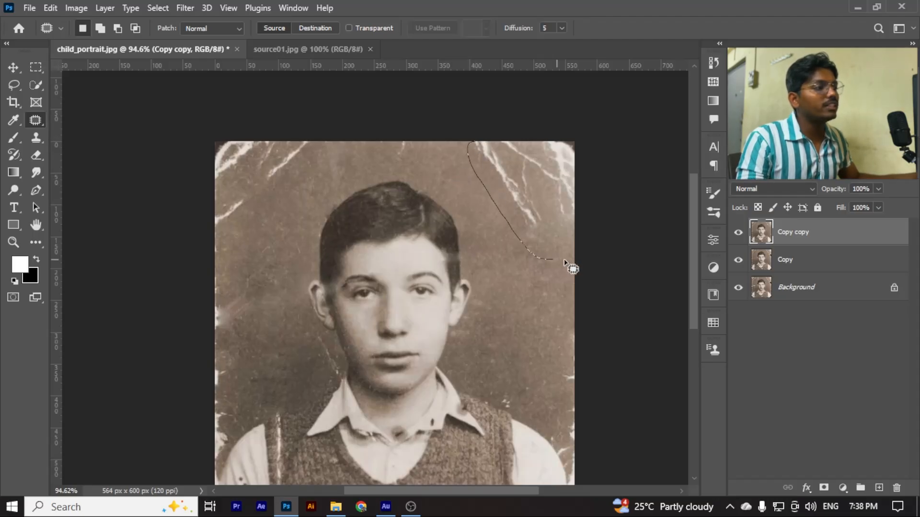
mouse_move(564, 260)
left_mouse_down()
mouse_move(593, 227)
mouse_move(596, 182)
mouse_move(584, 132)
mouse_move(468, 135)
left_mouse_up()
left_click_drag(505, 162, 511, 292)
key("ctrl+d")
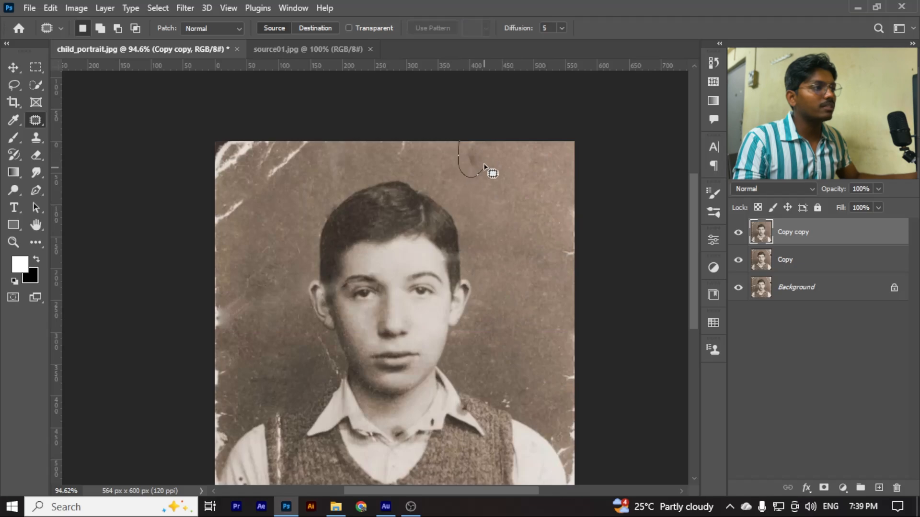
Patch the small dark smudge near the top edge, right of the head, with nearby clean background and deselect
left_click_drag(474, 153, 522, 188)
key("d")
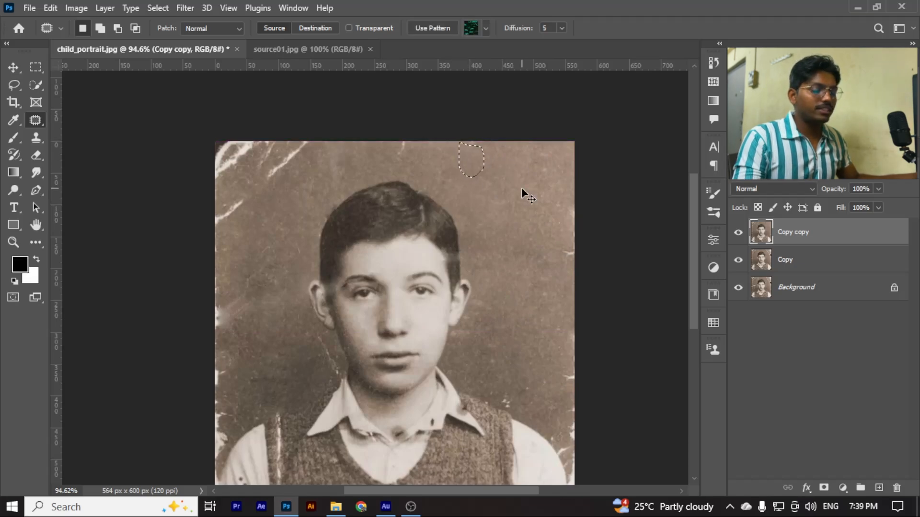
key("ctrl+d")
Patch the short white crack at the photo's top edge above the hair with clean background to its right and deselect
scroll(483, 171, "down", 1)
scroll(452, 156, "up", 3)
scroll(382, 157, "up", 7)
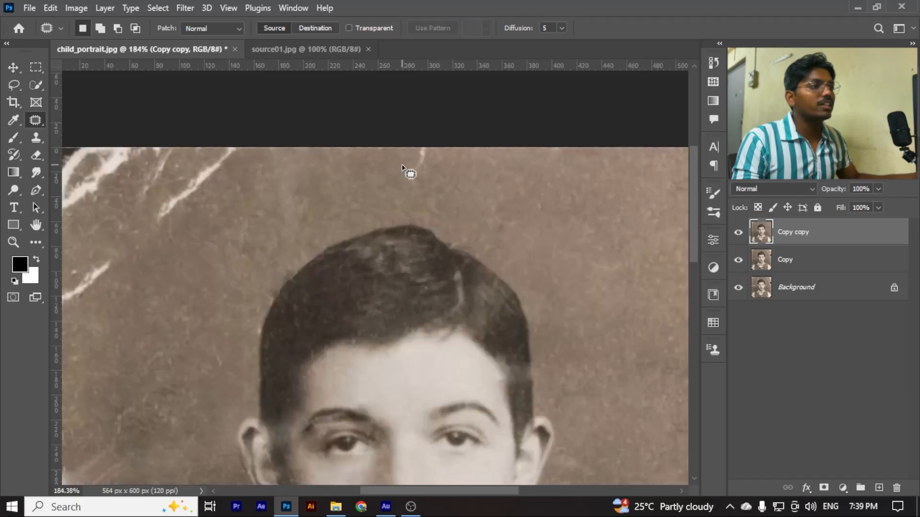
mouse_move(394, 140)
left_mouse_down()
mouse_move(433, 190)
mouse_move(411, 148)
left_mouse_up()
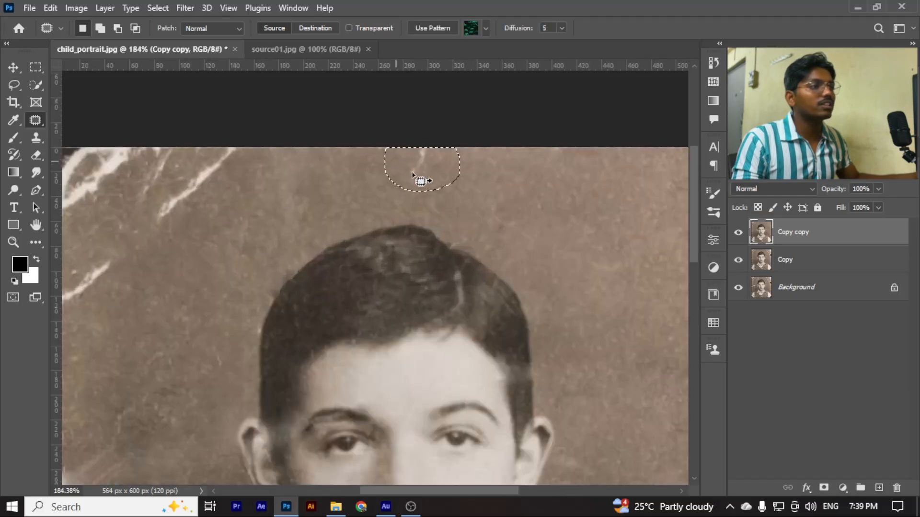
left_click_drag(419, 180, 522, 200)
key("ctrl+d")
Outline the cracked upper-left corner of the photo, patch it with clean background from the upper right and deselect
scroll(493, 195, "down", 5)
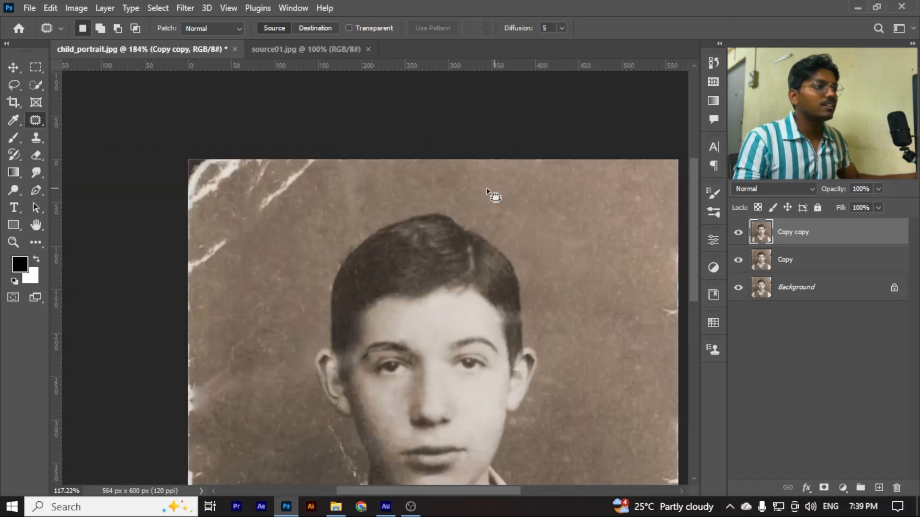
scroll(230, 166, "up", 3)
mouse_move(230, 166)
left_mouse_down()
mouse_move(213, 230)
mouse_move(237, 270)
mouse_move(315, 238)
mouse_move(367, 170)
mouse_move(289, 138)
mouse_move(205, 143)
left_mouse_up()
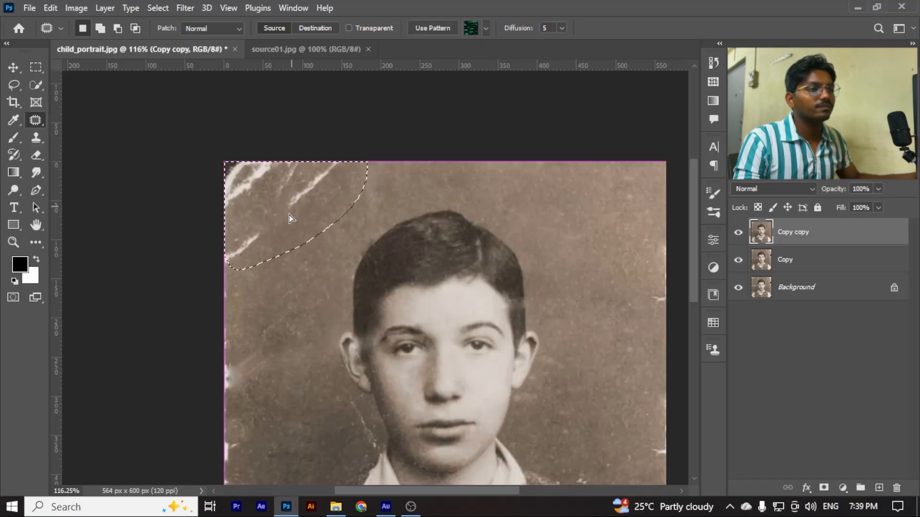
left_click_drag(294, 210, 610, 216)
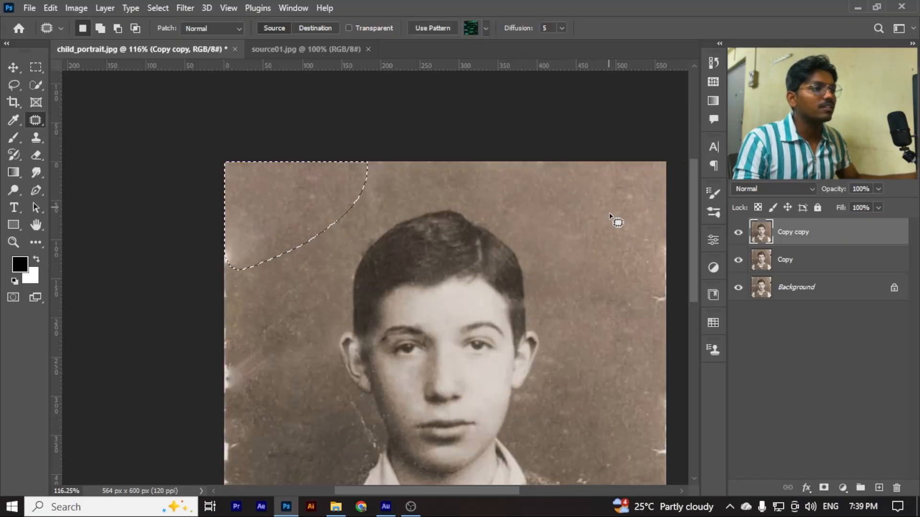
key("ctrl+d")
Patch the pale mark on the photo's left edge below the upper-left corner with adjacent clean background and deselect
scroll(268, 261, "up", 5)
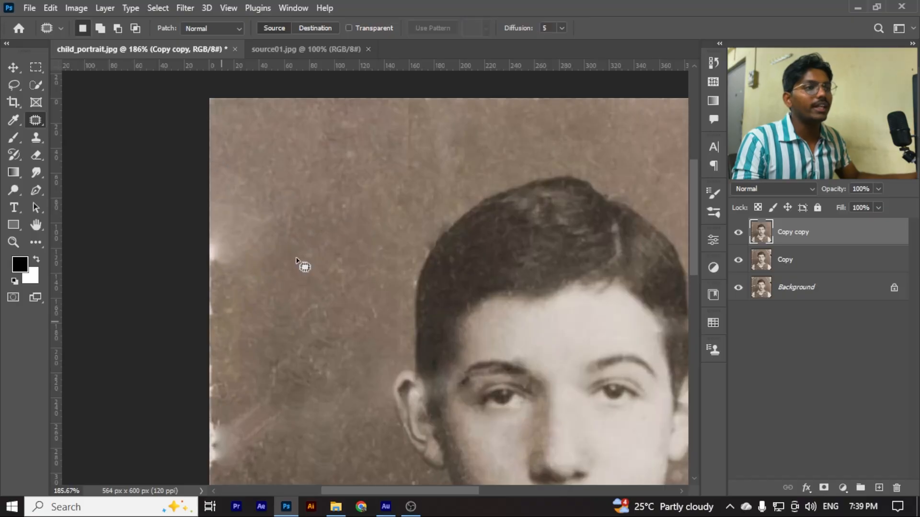
mouse_move(211, 163)
left_mouse_down()
mouse_move(277, 218)
mouse_move(200, 257)
mouse_move(211, 163)
left_mouse_up()
left_click_drag(242, 208, 339, 174)
key("ctrl+d")
scroll(261, 208, "down", 8)
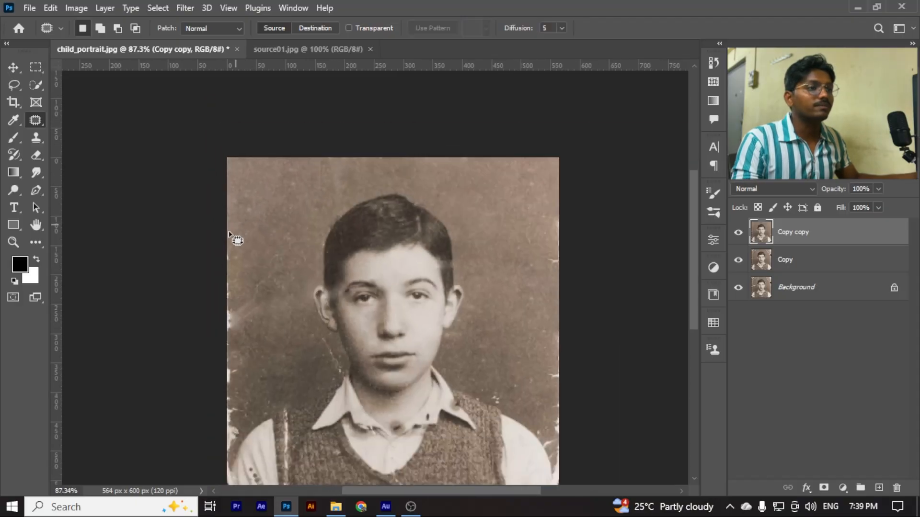
Outline the damaged strip along the photo's left edge beside the face, patch it with clean background from the upper right, and deselect
scroll(233, 258, "up", 3)
scroll(221, 268, "down", 1)
mouse_move(209, 177)
left_mouse_down()
mouse_move(249, 176)
mouse_move(264, 247)
mouse_move(263, 354)
mouse_move(224, 399)
mouse_move(207, 402)
mouse_move(207, 175)
left_mouse_up()
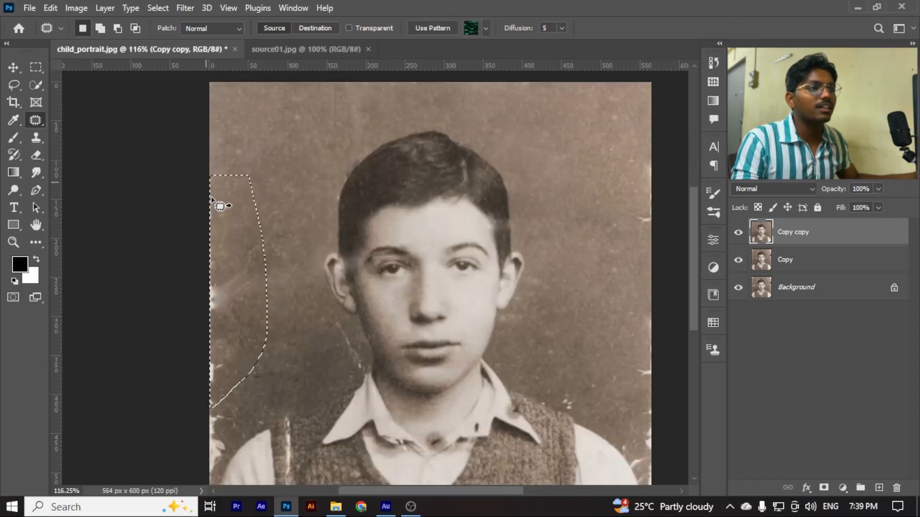
mouse_move(233, 226)
left_mouse_down()
mouse_move(230, 211)
mouse_move(265, 148)
mouse_move(294, 134)
mouse_move(289, 128)
left_mouse_up()
key("ctrl+d")
scroll(242, 293, "down", 3)
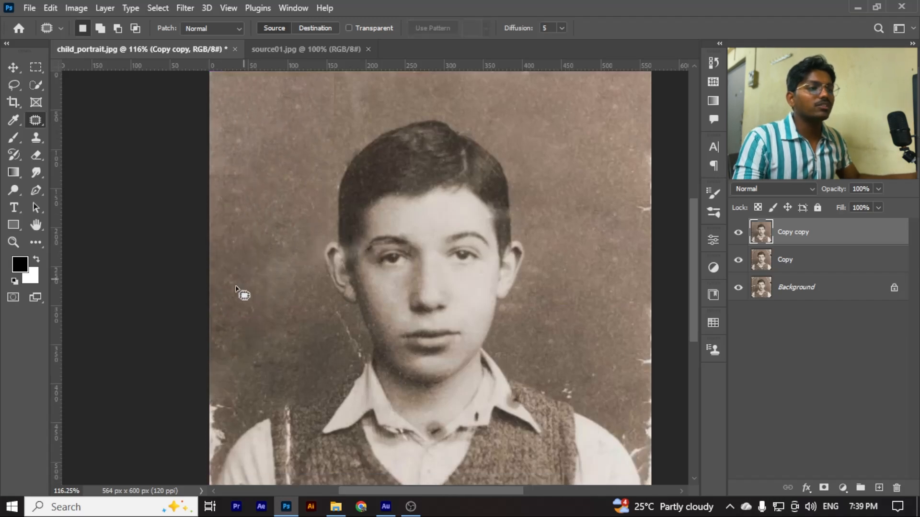
Outline the torn left edge beside the shoulder and patch it with clean background from above
scroll(221, 307, "up", 3)
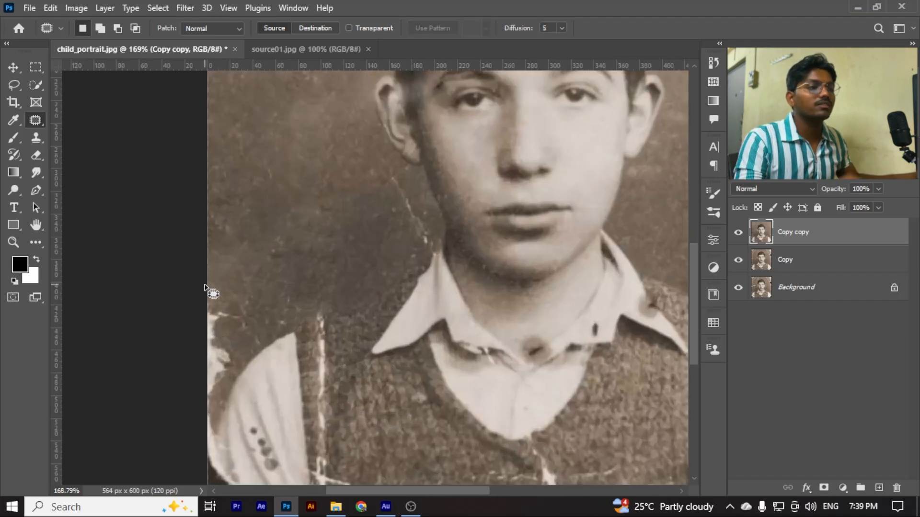
mouse_move(208, 295)
left_mouse_down()
mouse_move(239, 310)
mouse_move(232, 360)
left_mouse_up()
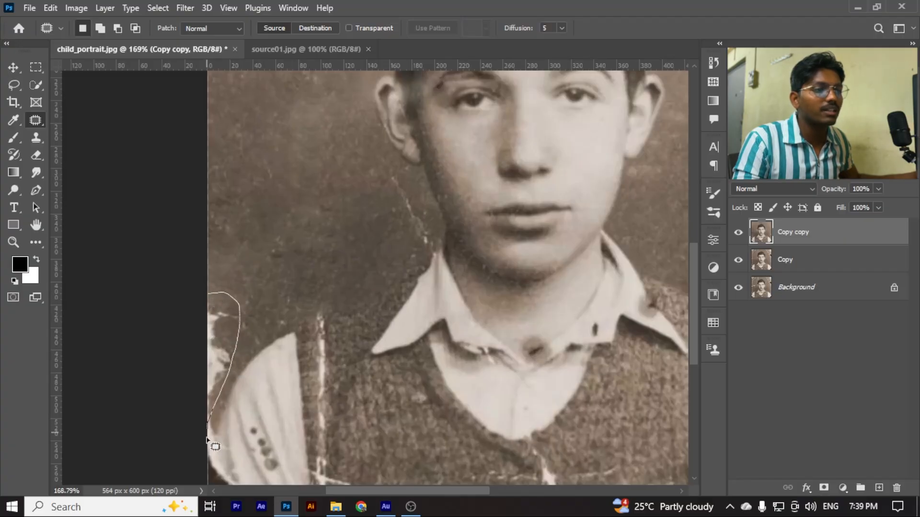
mouse_move(202, 440)
left_mouse_down()
mouse_move(193, 293)
mouse_move(216, 167)
left_mouse_up()
scroll(217, 167, "down", 5)
scroll(304, 199, "up", 7)
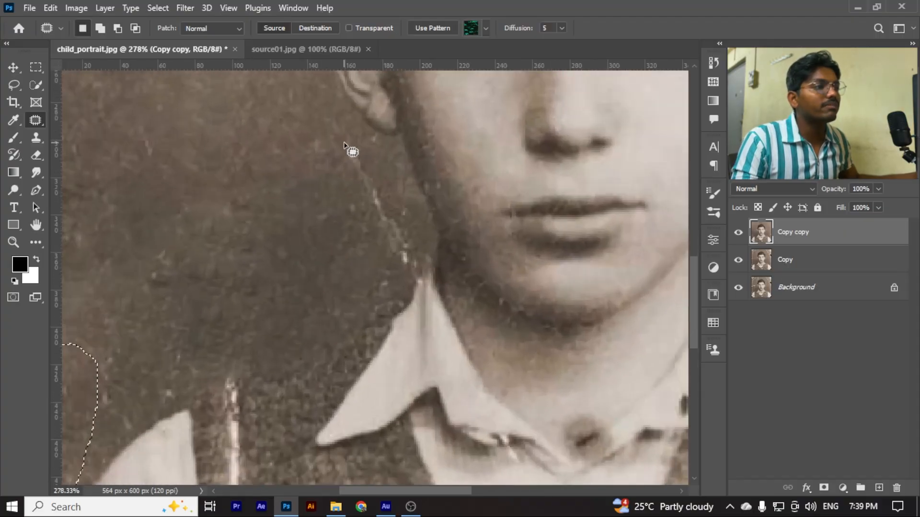
Patch the thin crack between the ear and the collar on the photo's left side with clean background and deselect
mouse_move(344, 143)
left_mouse_down()
mouse_move(336, 227)
mouse_move(350, 252)
mouse_move(406, 279)
mouse_move(419, 275)
mouse_move(427, 246)
mouse_move(402, 183)
mouse_move(364, 147)
mouse_move(346, 146)
left_mouse_up()
left_click_drag(369, 192, 178, 206)
key("ctrl+d")
scroll(258, 275, "down", 5)
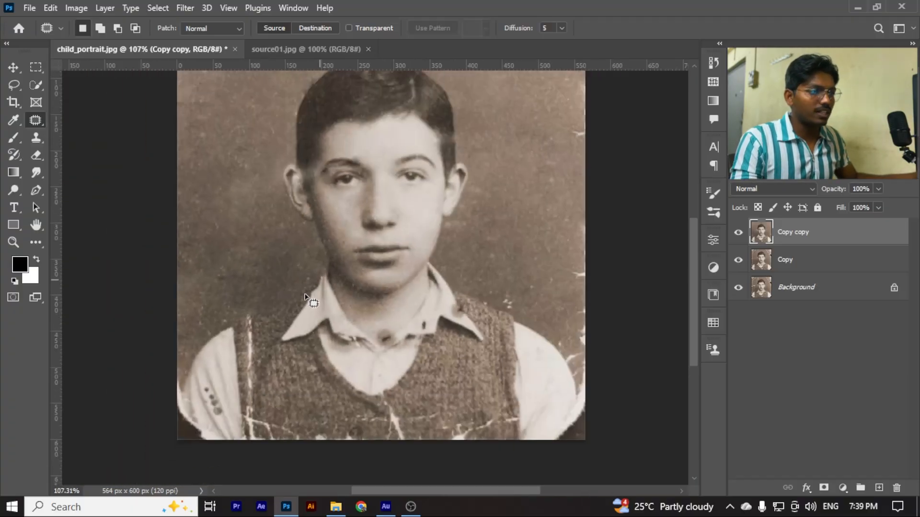
Patch the narrow pale strip on the left edge beside the sleeve with nearby background and deselect
scroll(191, 340, "down", 2)
scroll(191, 351, "up", 3)
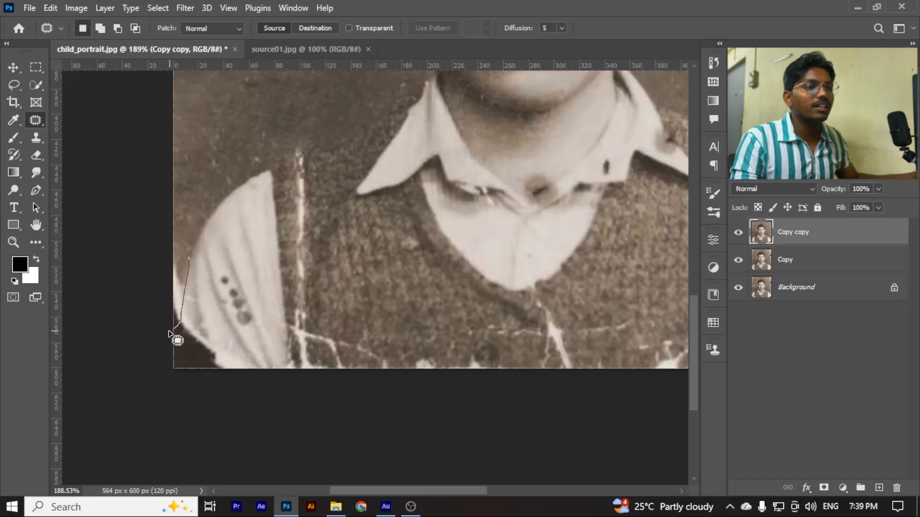
mouse_move(170, 334)
left_mouse_down()
mouse_move(151, 255)
mouse_move(188, 261)
left_mouse_up()
scroll(190, 240, "down", 2)
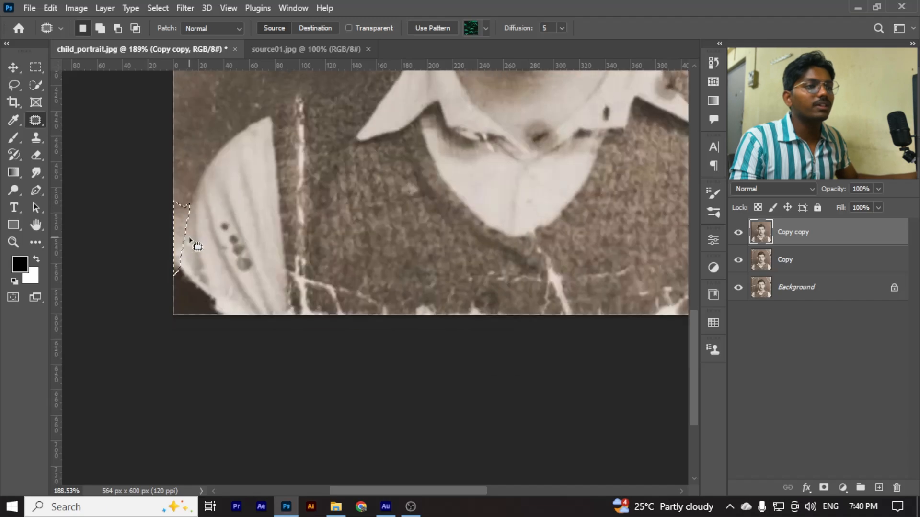
key("ctrl+d")
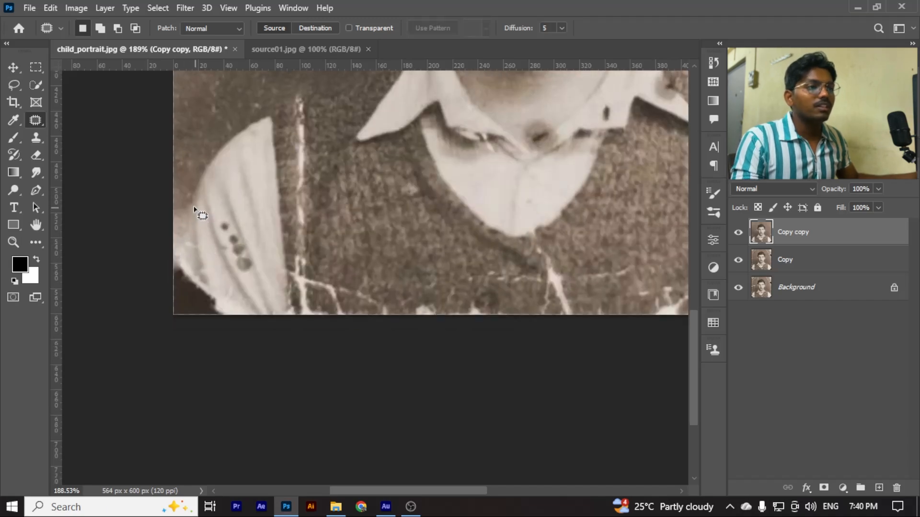
Outline the torn lower-left corner of the photo, patch it with sleeve texture from the upper right, and deselect
mouse_move(214, 226)
left_mouse_down()
mouse_move(247, 290)
mouse_move(236, 343)
mouse_move(160, 363)
left_mouse_up()
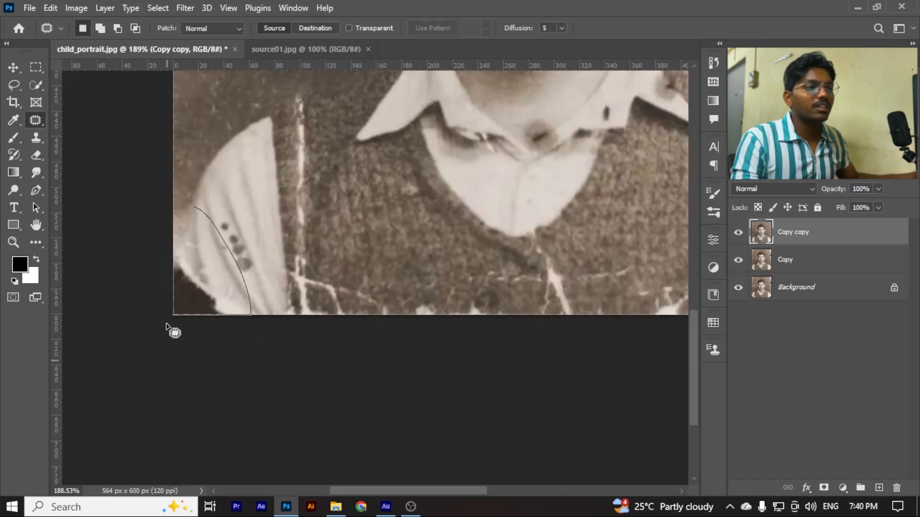
left_click_drag(166, 326, 181, 281)
left_click_drag(194, 210, 195, 210)
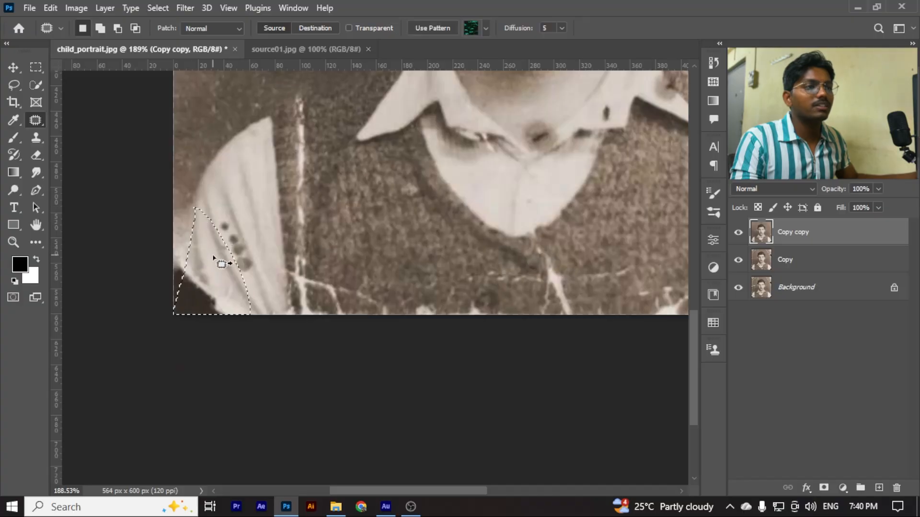
left_click_drag(220, 261, 244, 191)
key("ctrl+d")
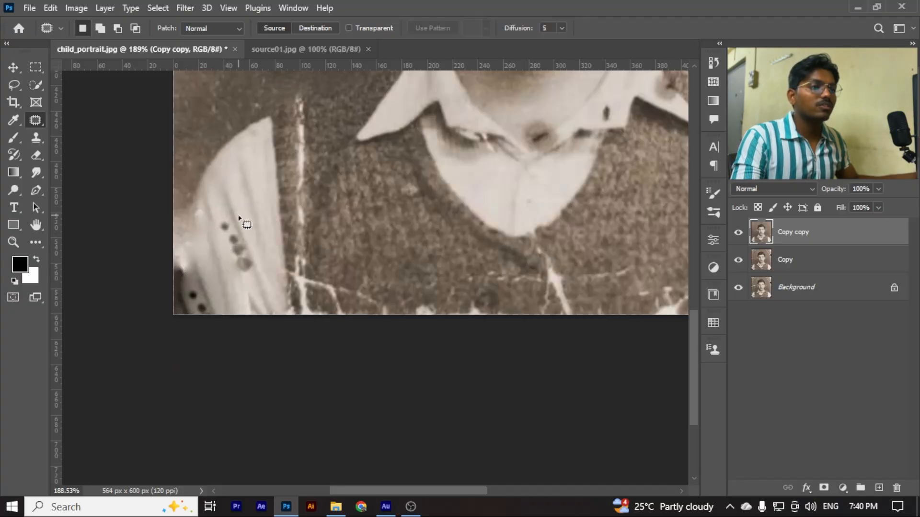
Try to patch the lower part of the left sleeve, including its dark spots, with fabric from the opposite sleeve
scroll(220, 259, "down", 4)
scroll(219, 269, "up", 3)
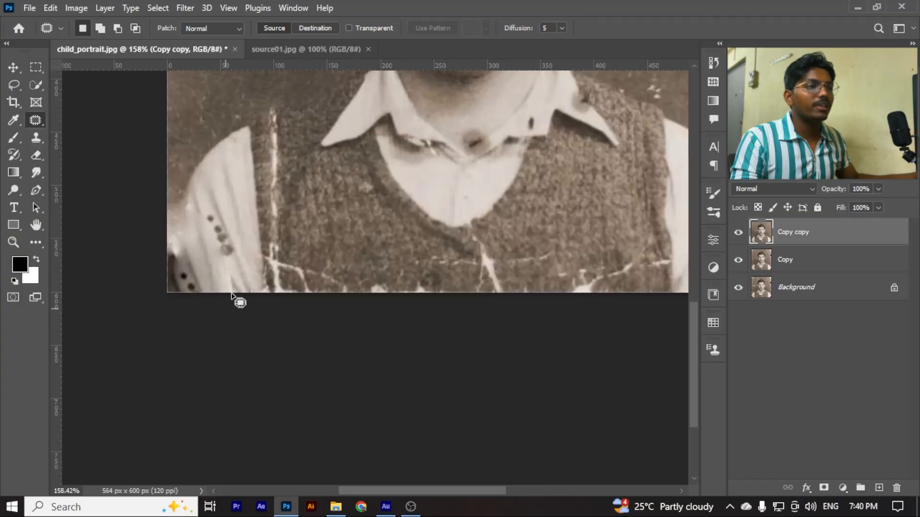
scroll(228, 288, "up", 2)
scroll(218, 235, "down", 3)
scroll(208, 206, "up", 1)
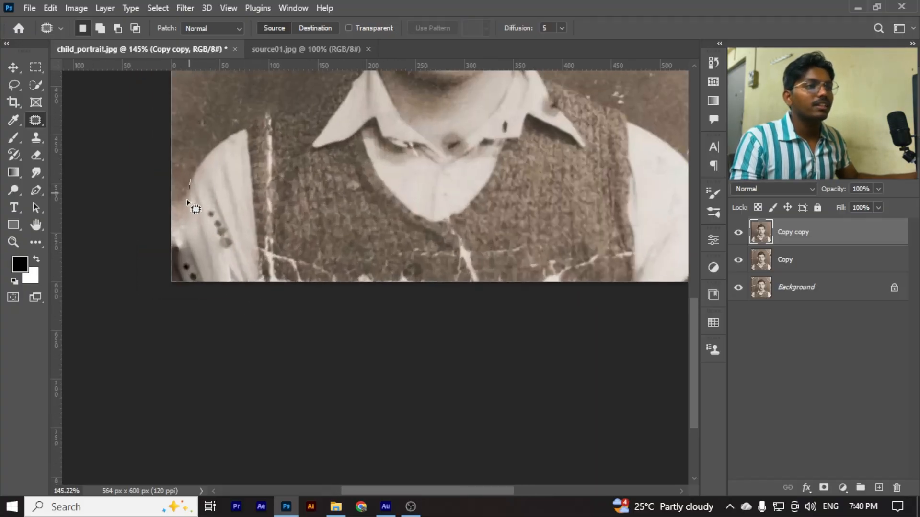
mouse_move(174, 257)
left_mouse_down()
mouse_move(177, 304)
mouse_move(230, 325)
mouse_move(242, 250)
left_mouse_up()
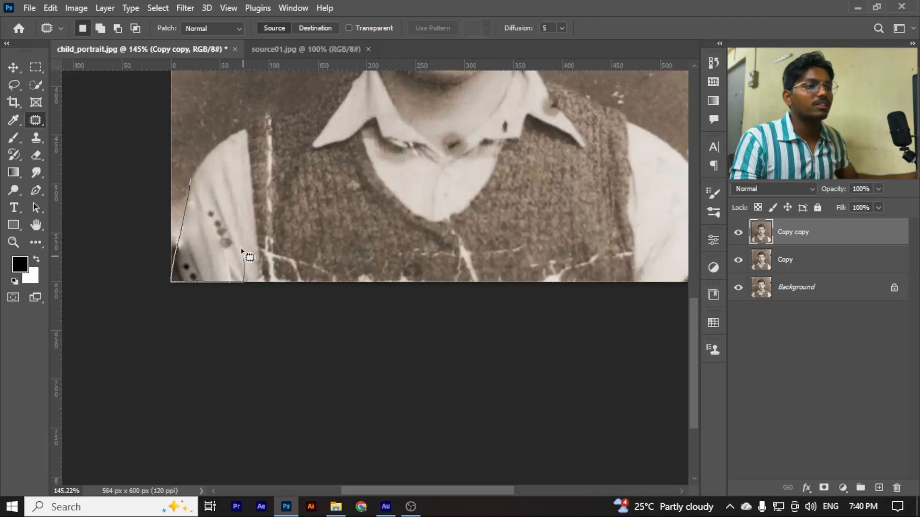
left_click_drag(191, 188, 189, 181)
scroll(191, 188, "down", 2)
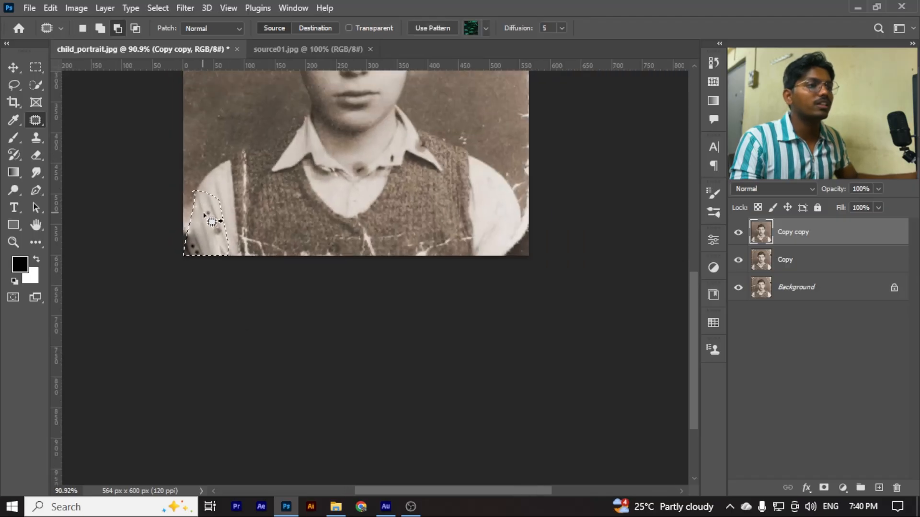
left_click_drag(492, 198, 493, 197)
key("ctrl+d")
scroll(221, 241, "down", 1)
scroll(220, 245, "up", 3)
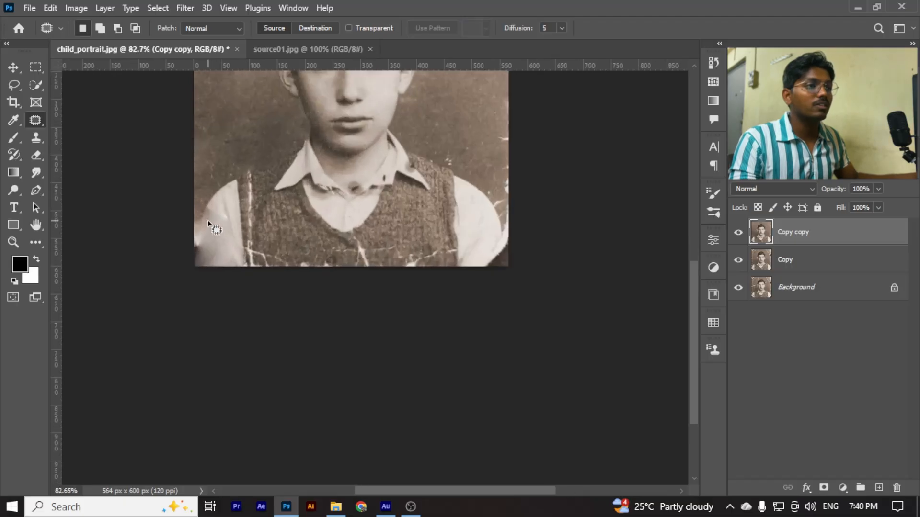
Undo the last sleeve patch and clear its selection
key("ctrl+shift+d")
scroll(219, 249, "up", 3)
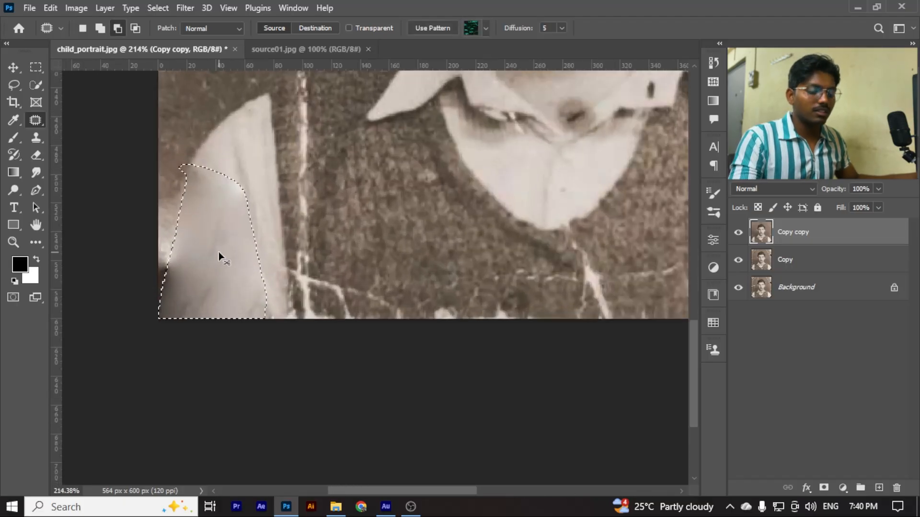
key("ctrl+d")
scroll(206, 246, "up", 1)
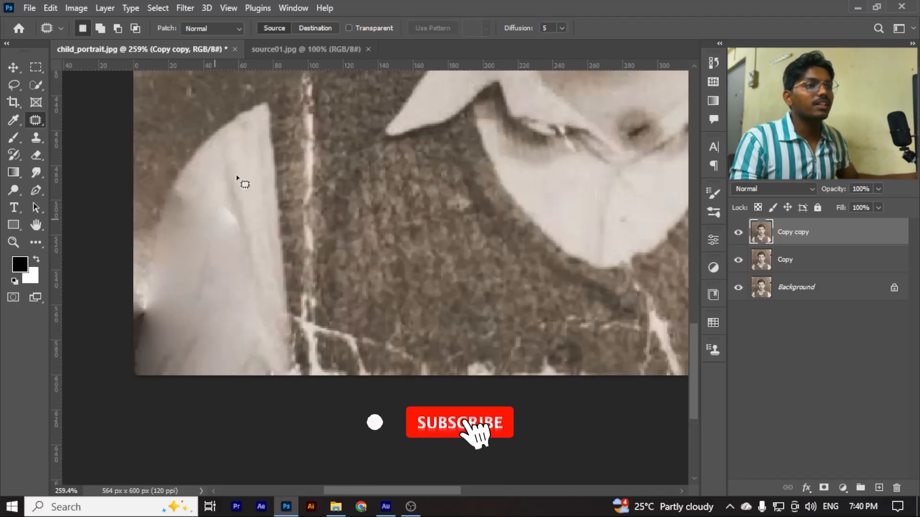
right_click(36, 119)
left_click(96, 133)
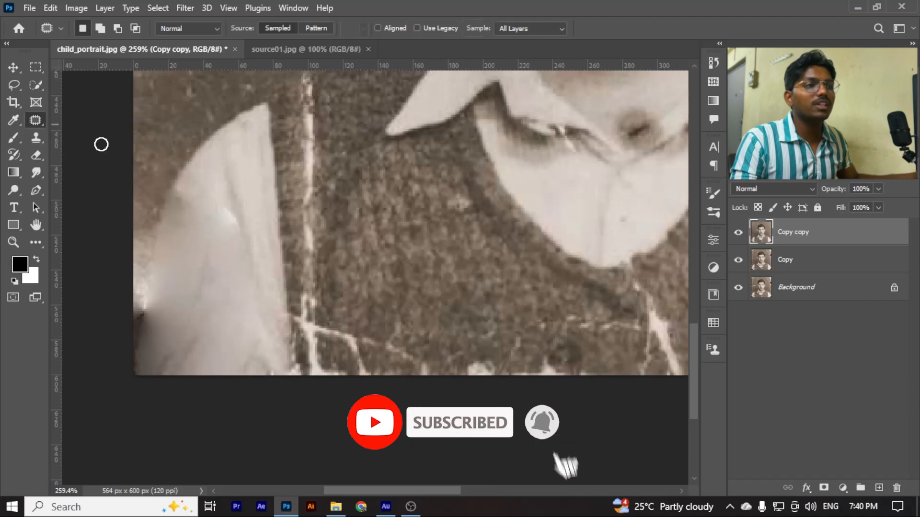
key("ctrl+shift+d")
key("ctrl+z")
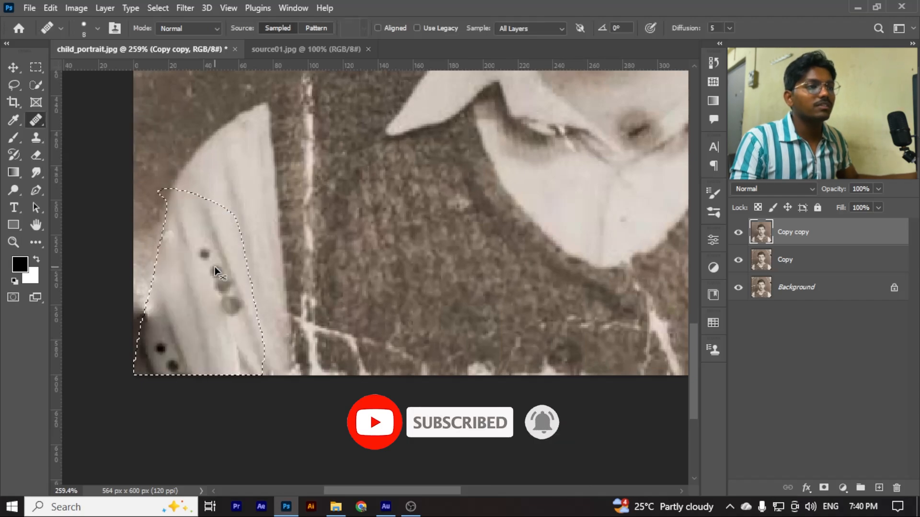
key("ctrl+d")
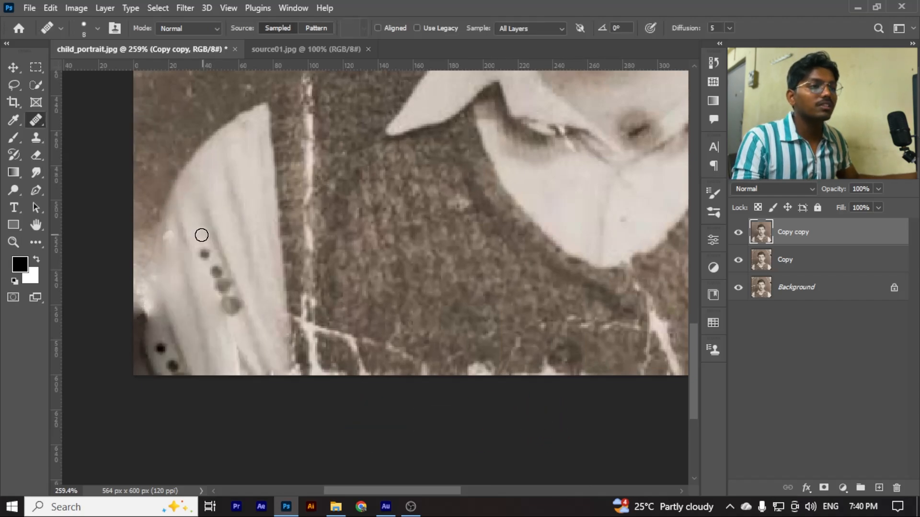
Remove the row of dark spots on the left sleeve using the Spot Healing Brush at size 20
right_click(39, 119)
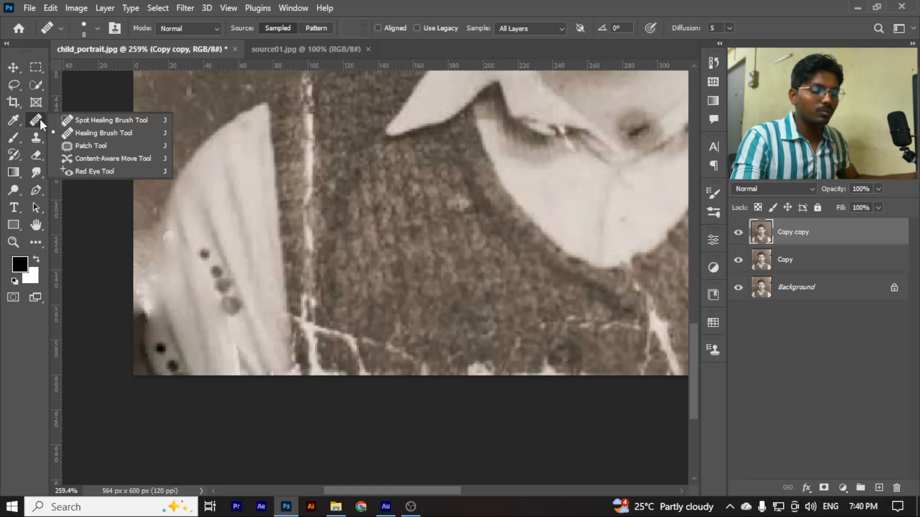
left_click(87, 123)
scroll(222, 256, "up", 1)
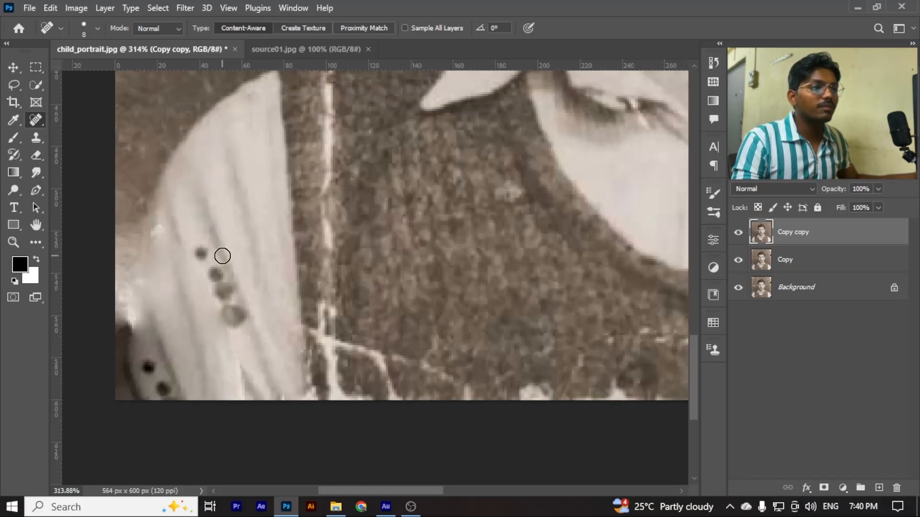
key("bracketright")
key("bracketright")
key("bracketright")
key("bracketright")
left_click(196, 248)
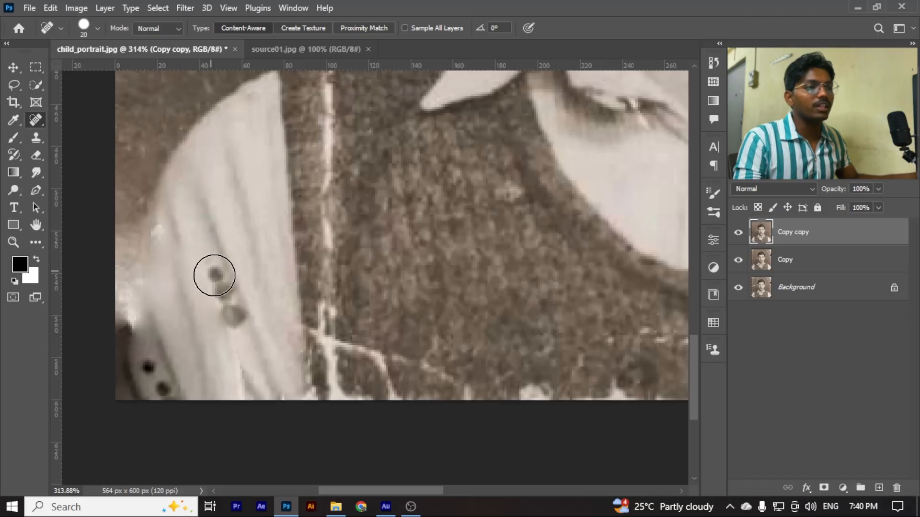
left_click(216, 278)
left_click(234, 312)
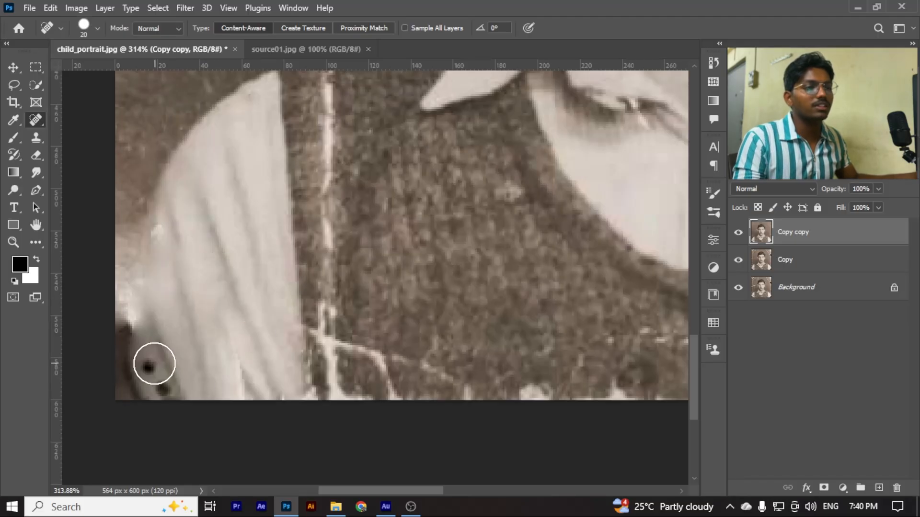
Heal the two small dark spots in the photo's lower-left corner with the Spot Healing Brush at size 10
left_click(153, 365)
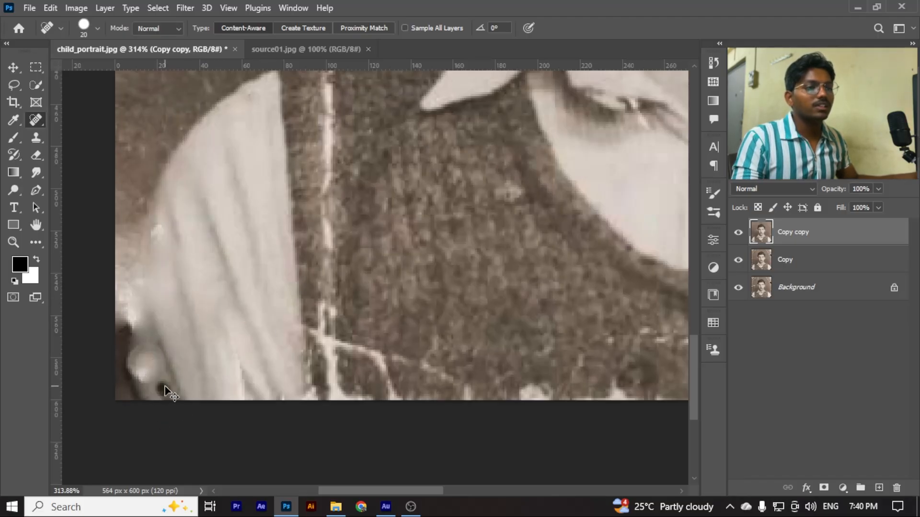
key("bracketleft")
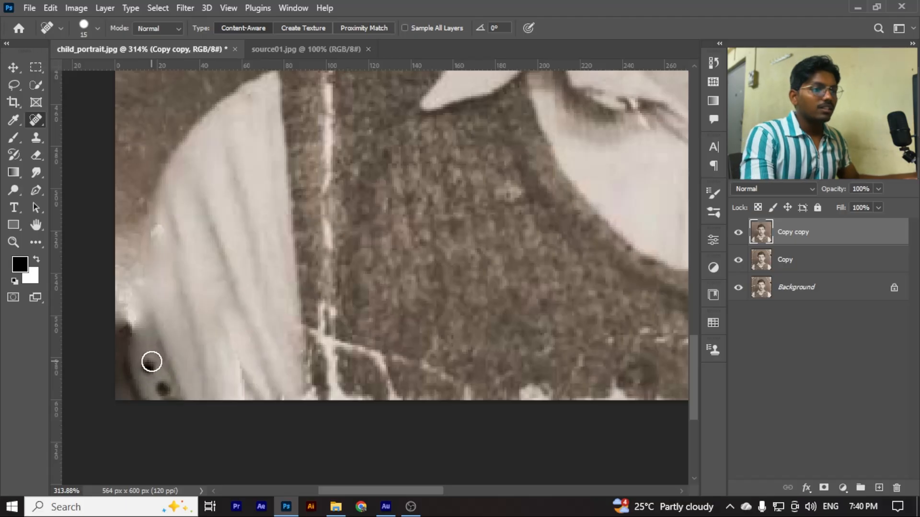
key("bracketleft")
left_click(151, 368)
left_click(160, 390)
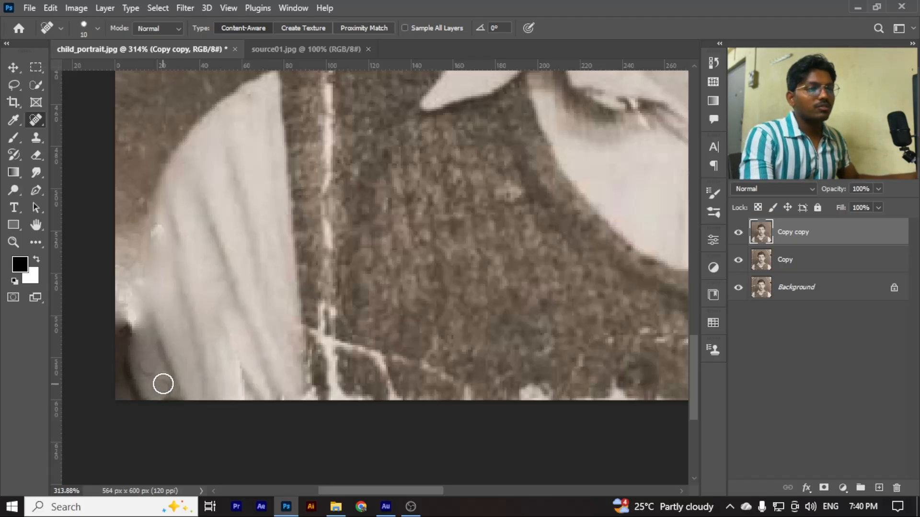
Retouch the dark spot at the base of the neck and the adjoining collar edge with the Healing Brush, sampling clean skin nearby
scroll(146, 379, "down", 3)
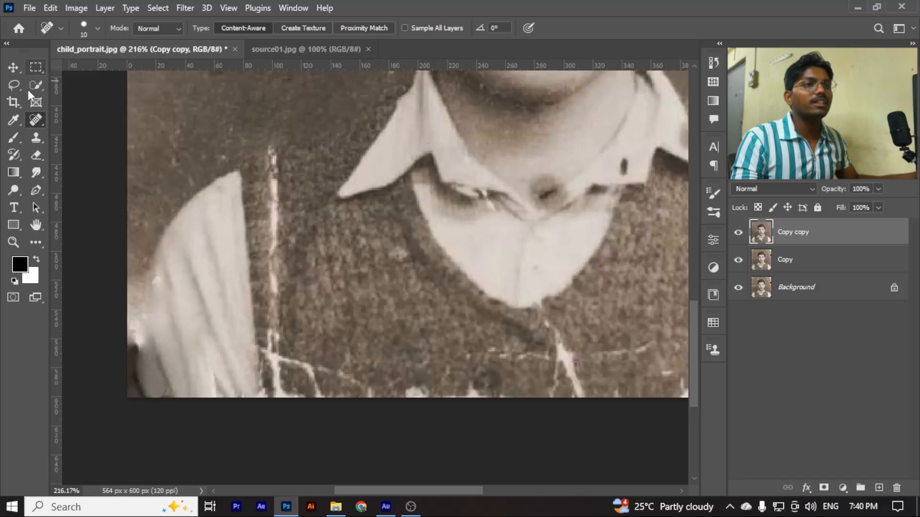
scroll(122, 167, "down", 4)
scroll(149, 307, "up", 3)
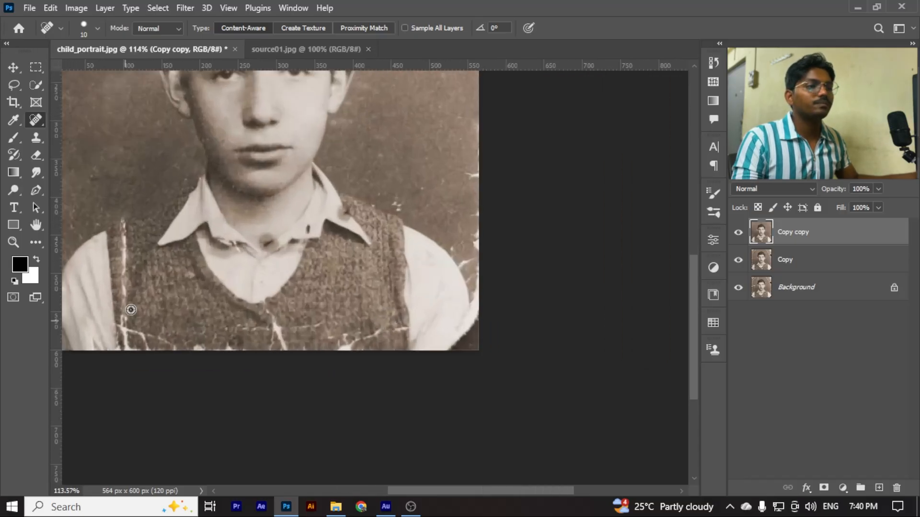
scroll(442, 287, "up", 2)
scroll(282, 275, "up", 3)
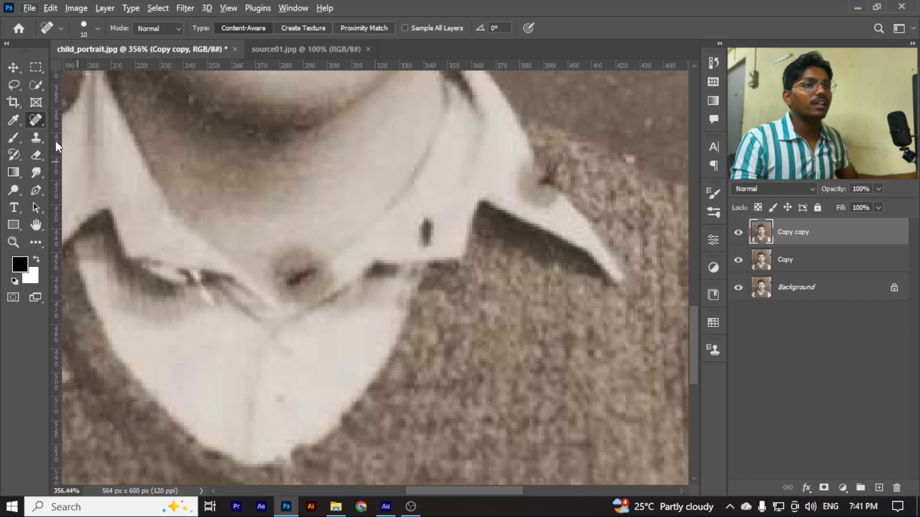
right_click(34, 115)
left_click(96, 131)
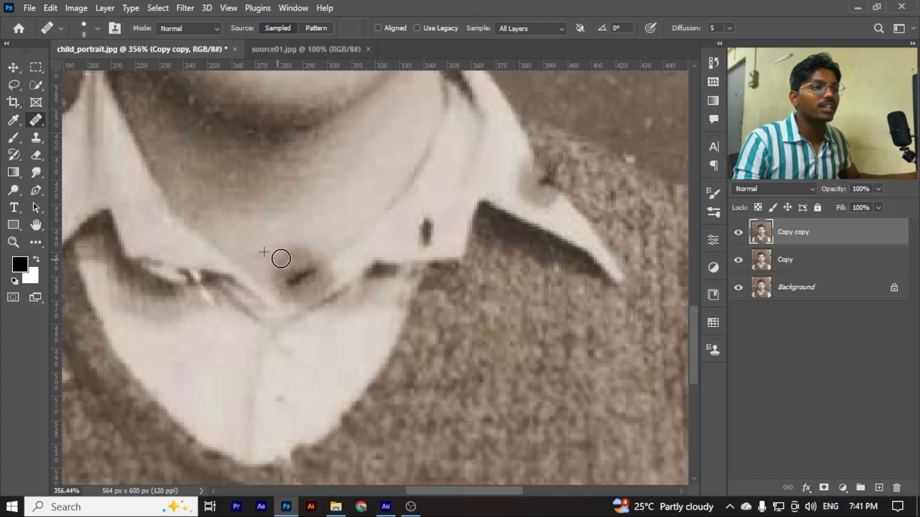
left_click(319, 250)
left_click(294, 265)
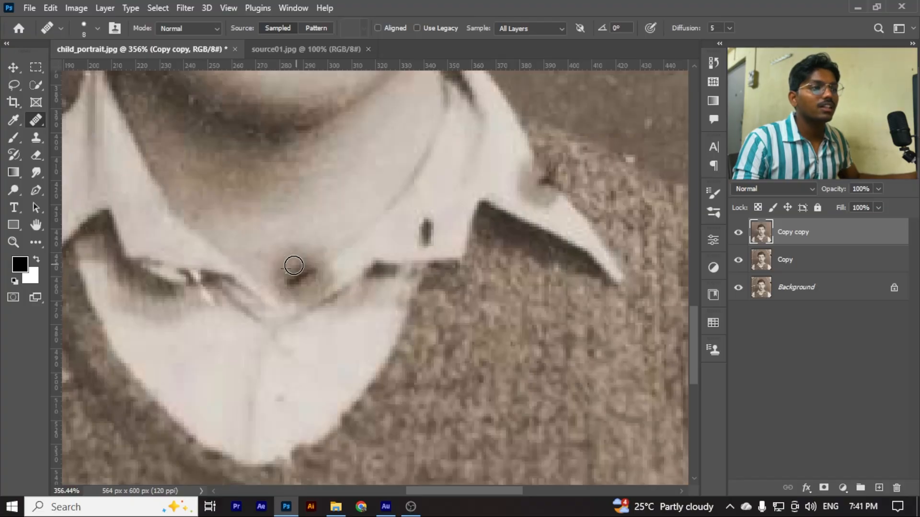
left_click(349, 201, "alt")
mouse_move(284, 252)
left_mouse_down()
mouse_move(297, 266)
mouse_move(286, 274)
mouse_move(303, 270)
left_mouse_up()
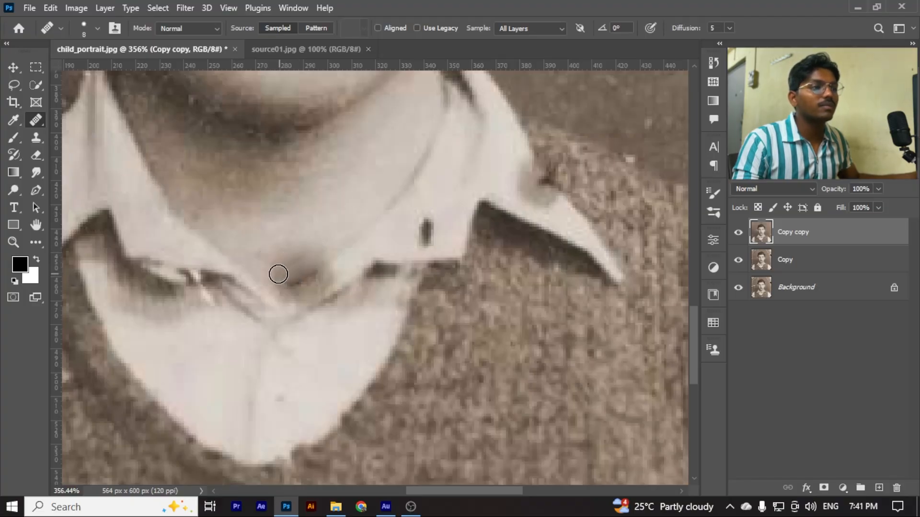
mouse_move(291, 301)
left_mouse_down()
mouse_move(321, 279)
mouse_move(329, 288)
mouse_move(316, 286)
mouse_move(309, 302)
mouse_move(333, 273)
mouse_move(331, 290)
left_mouse_up()
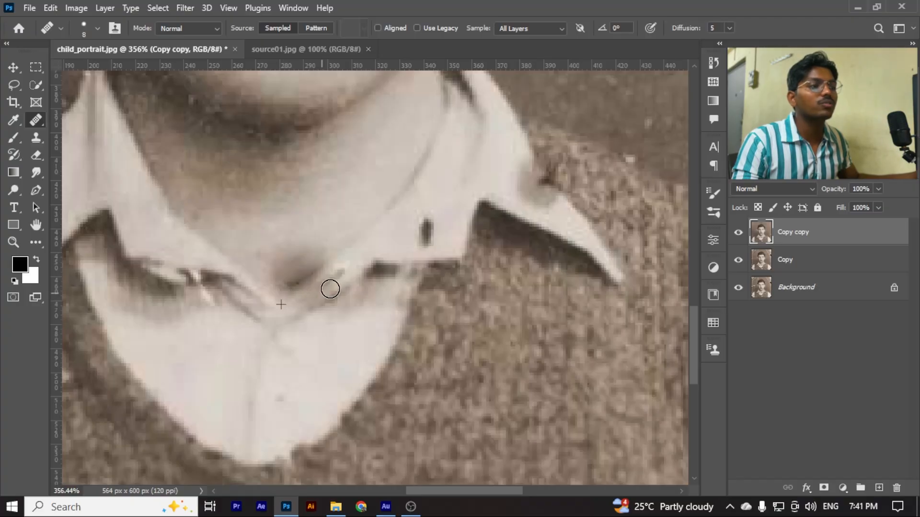
Remove the dark mark on the photo's right collar flap with the Healing Brush
scroll(319, 289, "down", 5)
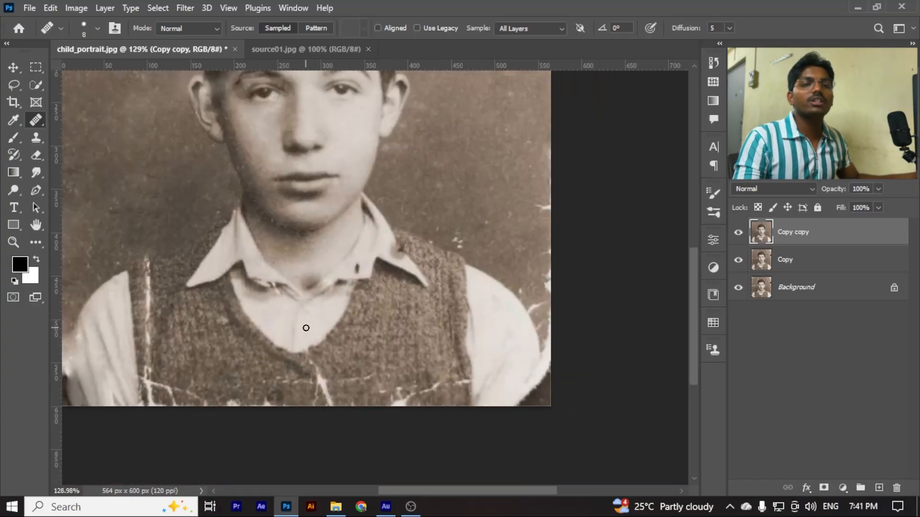
scroll(306, 328, "down", 1)
scroll(373, 268, "up", 6)
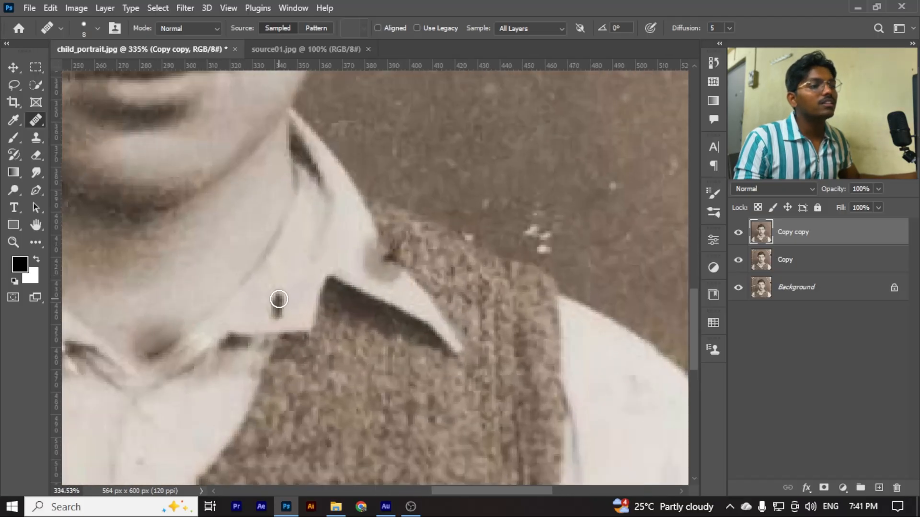
left_click_drag(278, 300, 278, 312)
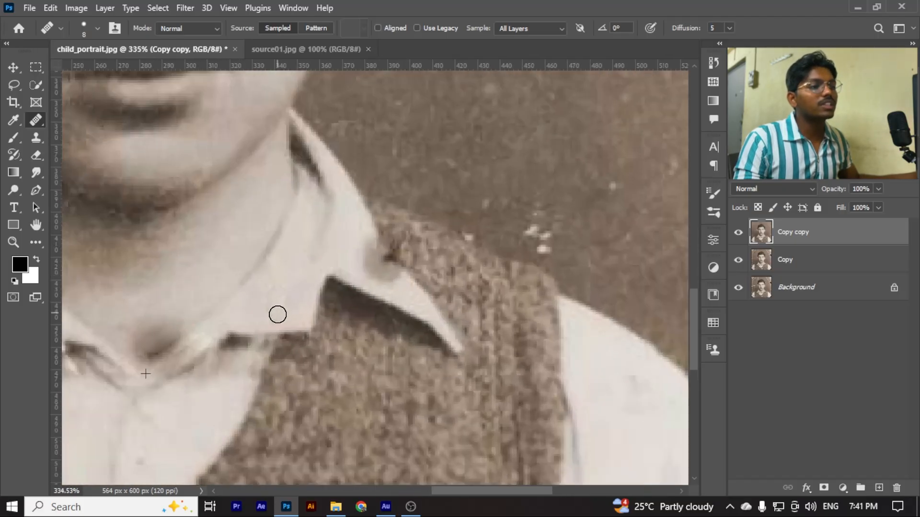
scroll(278, 314, "down", 4)
scroll(360, 247, "up", 3)
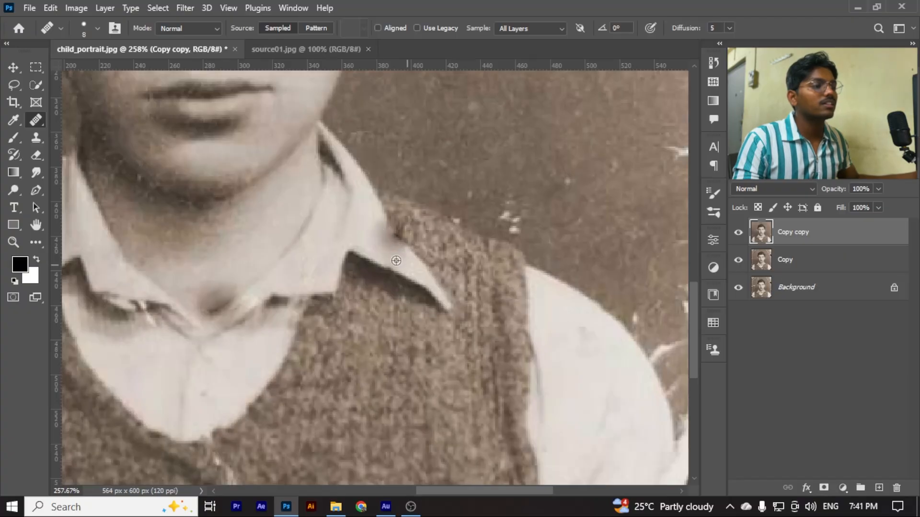
Try to patch the torn lower part of the right sleeve with the Patch Tool and clear its selection
scroll(396, 261, "down", 4)
scroll(487, 359, "up", 2)
scroll(495, 338, "down", 3)
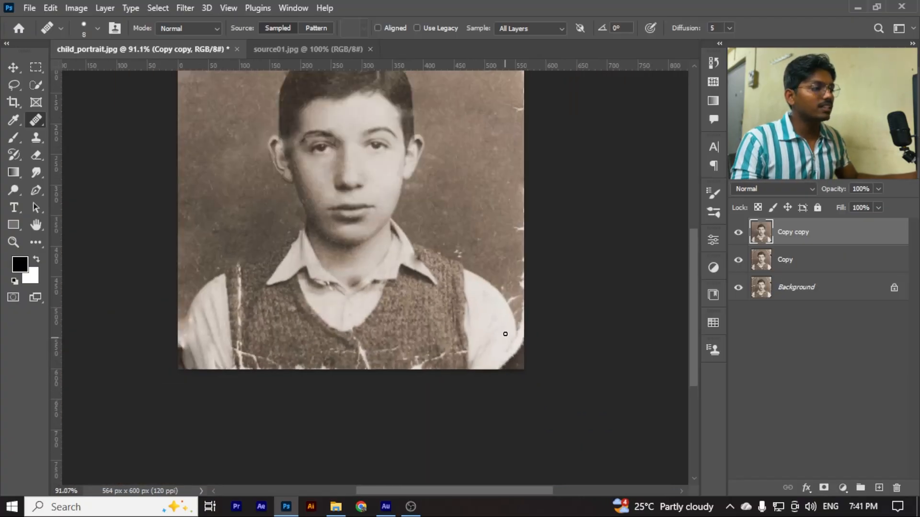
right_click(36, 119)
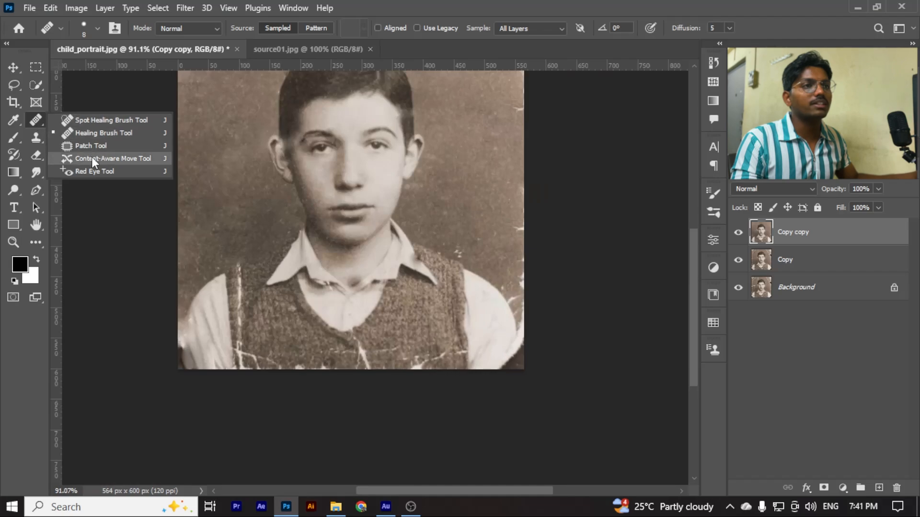
left_click(92, 145)
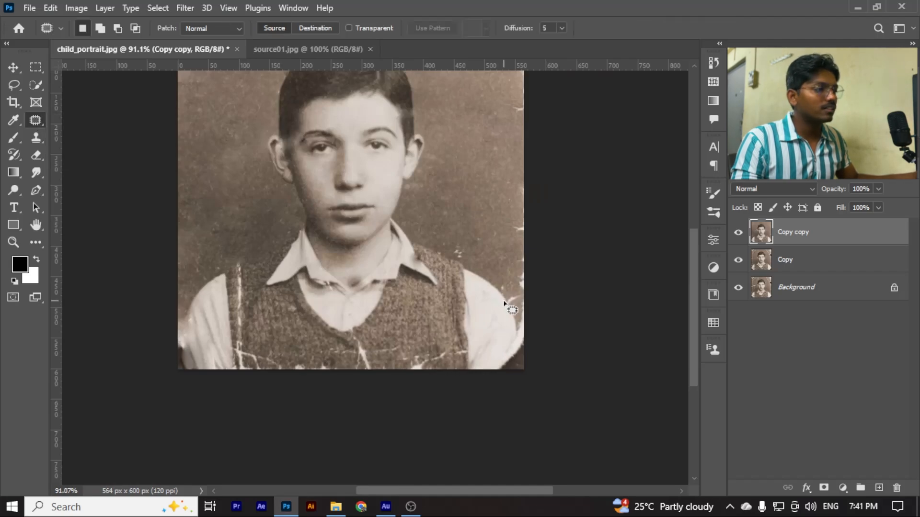
mouse_move(507, 303)
left_mouse_down()
mouse_move(518, 354)
mouse_move(489, 383)
mouse_move(507, 307)
mouse_move(492, 310)
left_mouse_up()
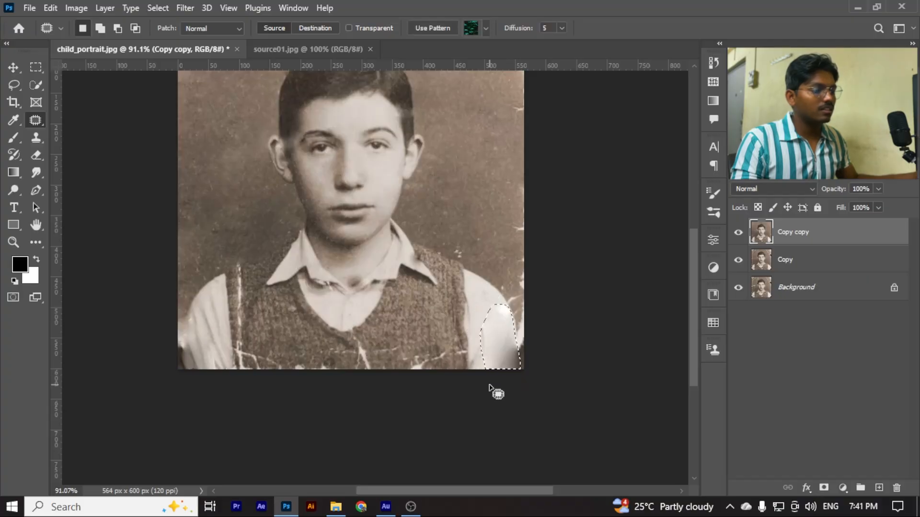
key("ctrl+d")
scroll(489, 385, "down", 3)
scroll(481, 346, "up", 9)
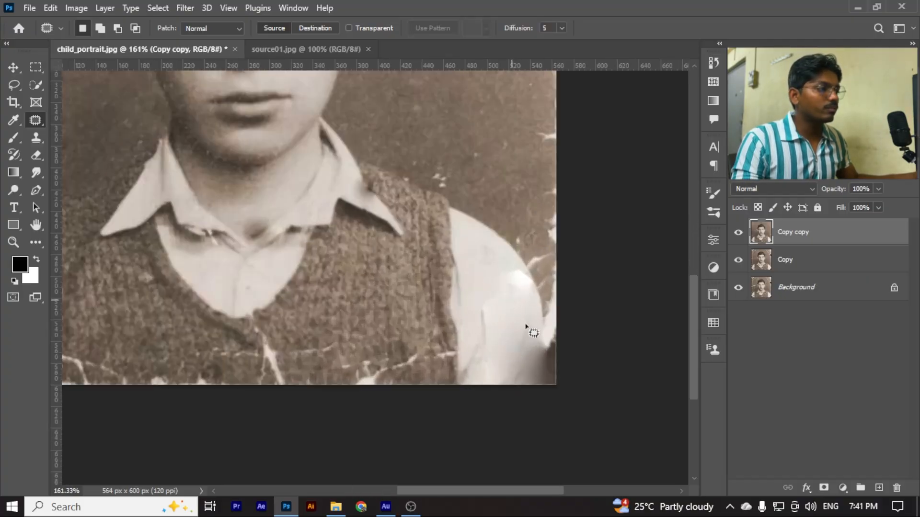
Patch the torn lower part of the right sleeve with striped fabric from the opposite sleeve and clear the selection
left_click_drag(526, 326, 530, 352)
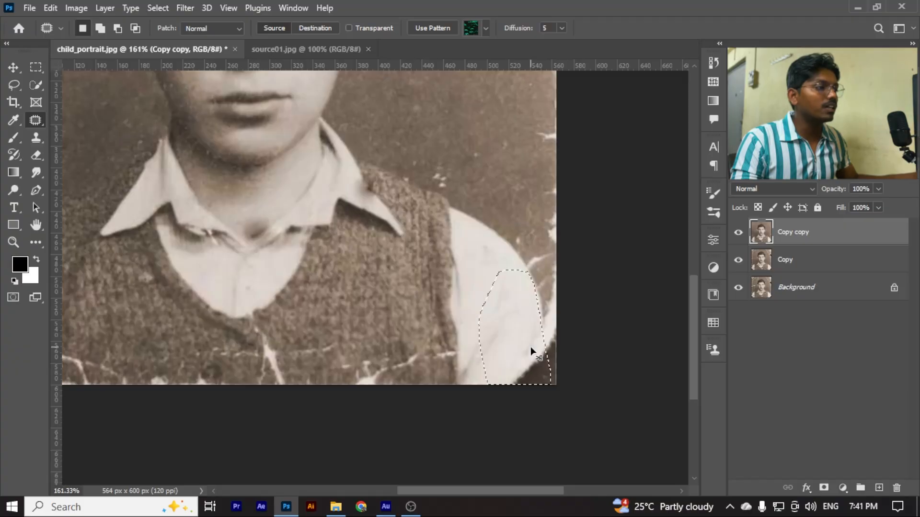
scroll(530, 352, "down", 2)
left_click_drag(527, 352, 191, 332)
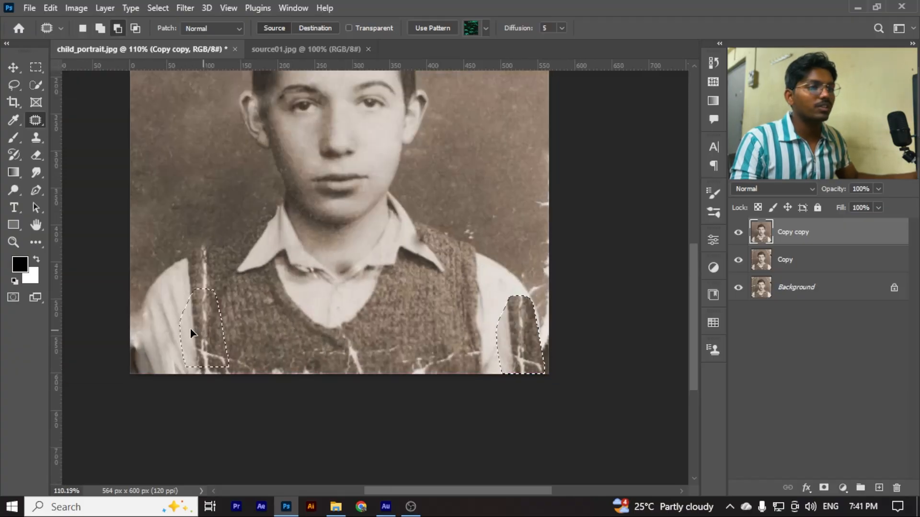
key("ctrl+d")
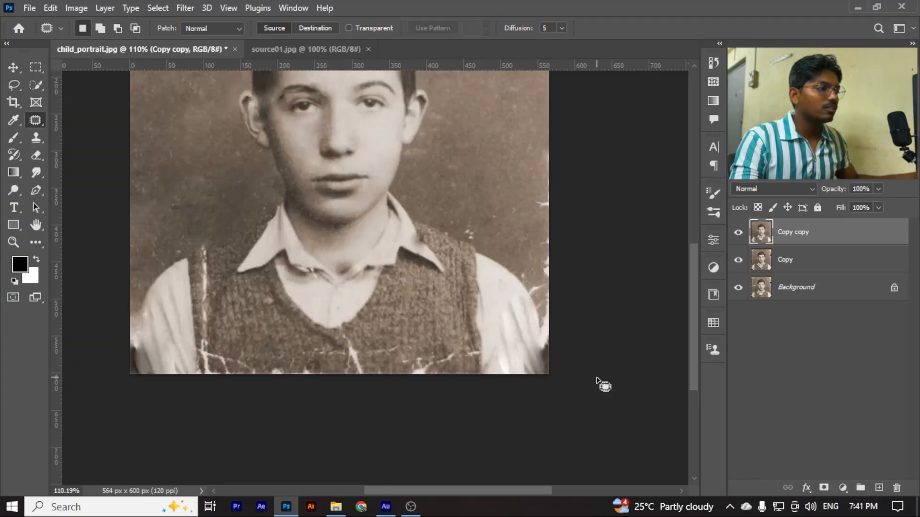
scroll(542, 361, "down", 2)
scroll(542, 307, "up", 5)
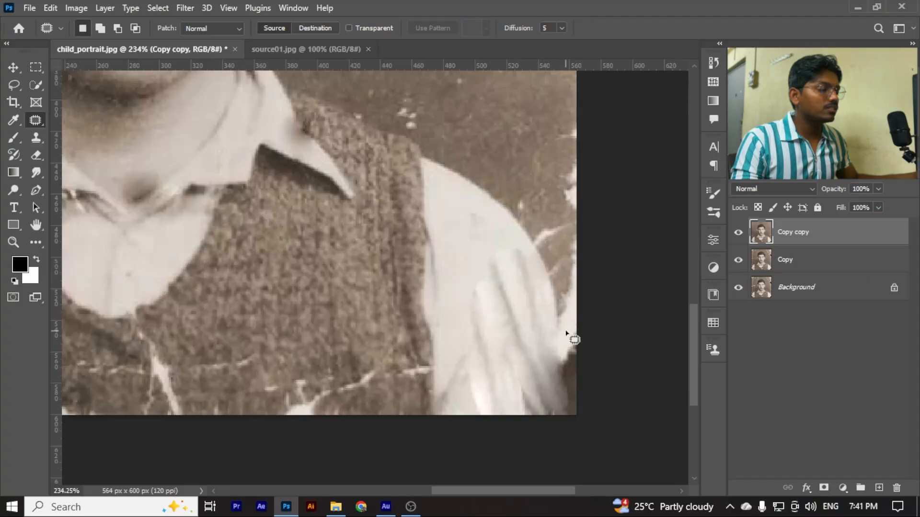
Patch the cracked background strip beside the right sleeve with clean background and deselect it
scroll(563, 323, "down", 1)
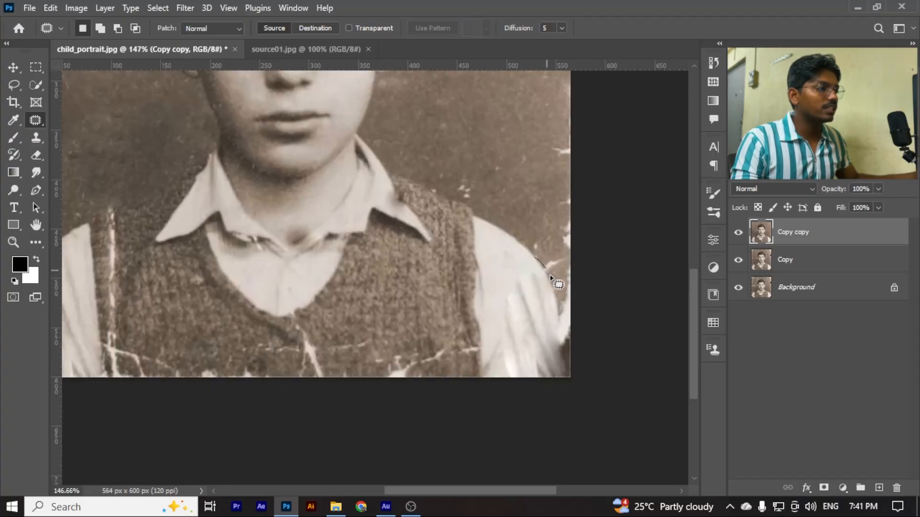
mouse_move(564, 318)
left_mouse_down()
mouse_move(585, 258)
mouse_move(581, 232)
mouse_move(535, 258)
left_mouse_up()
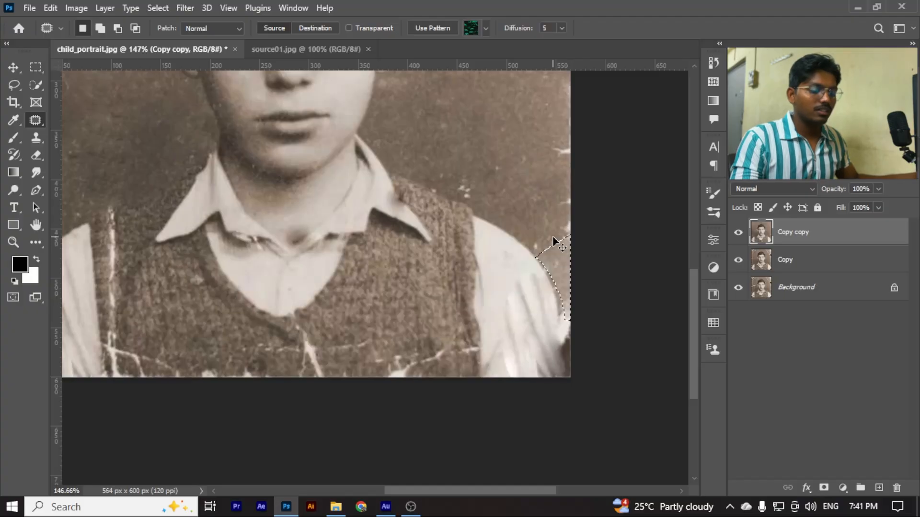
key("ctrl+d")
Patch the tears along the photo's right edge above the shoulder and the remaining damaged strip beside the sleeve with clean background
scroll(563, 239, "down", 3)
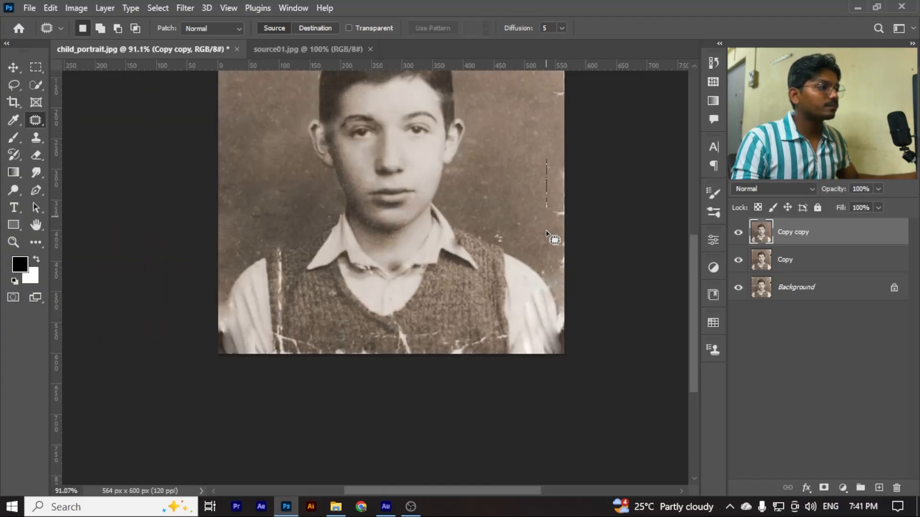
mouse_move(546, 233)
left_mouse_down()
mouse_move(573, 300)
mouse_move(583, 185)
mouse_move(556, 165)
mouse_move(553, 185)
mouse_move(515, 172)
mouse_move(526, 171)
left_mouse_up()
key("ctrl+d")
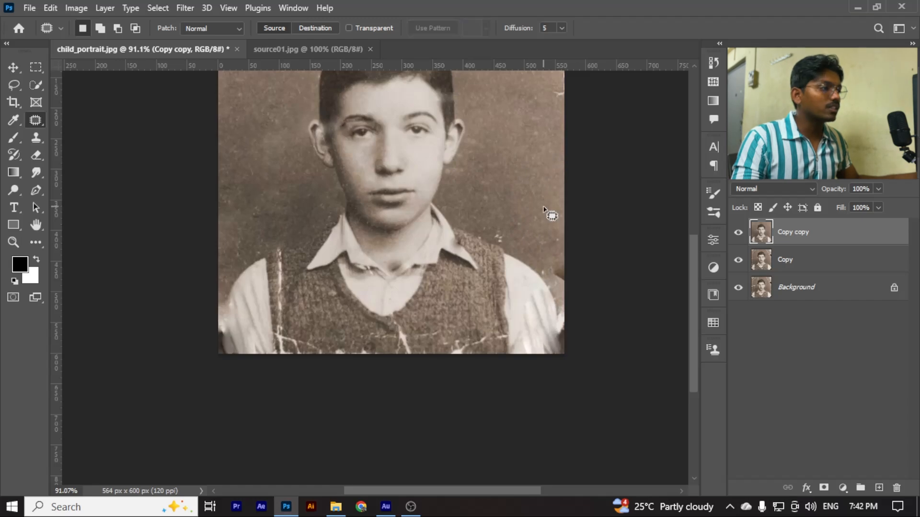
mouse_move(557, 295)
left_mouse_down()
mouse_move(570, 272)
mouse_move(551, 261)
left_mouse_up()
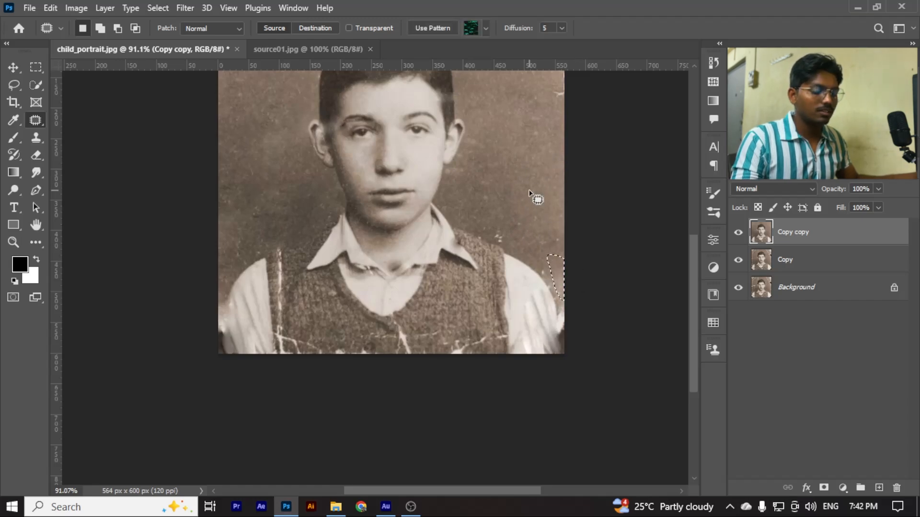
key("alt")
left_click(528, 217)
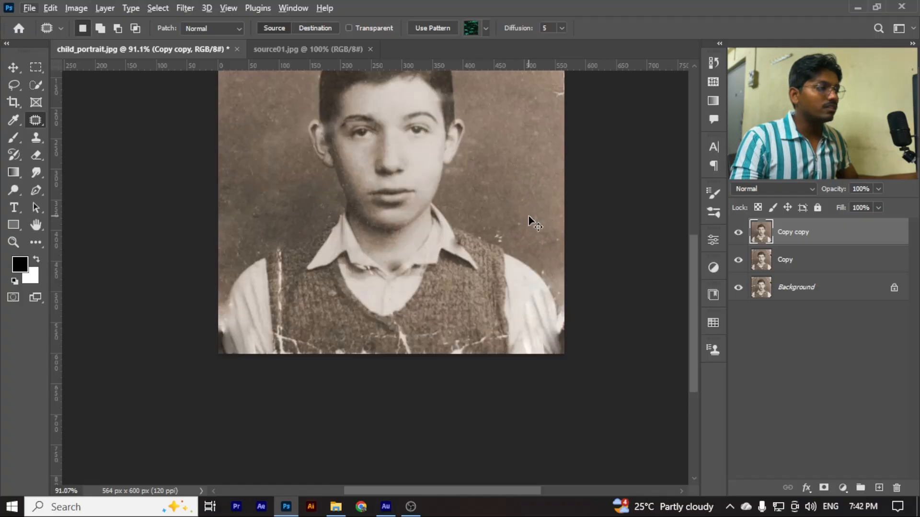
Remove the cluster of white specks above the right shoulder by patching it with clean background, and clear the selection
scroll(528, 217, "up", 5)
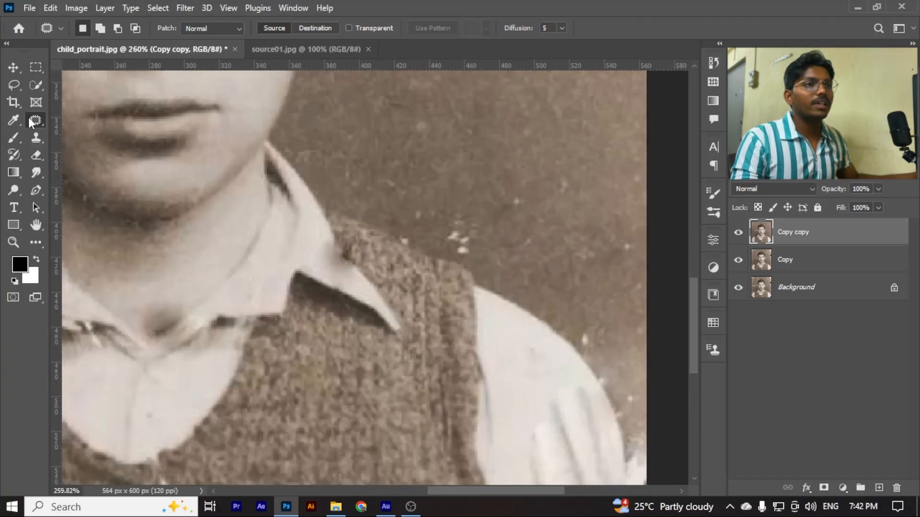
right_click(35, 119)
left_click(98, 145)
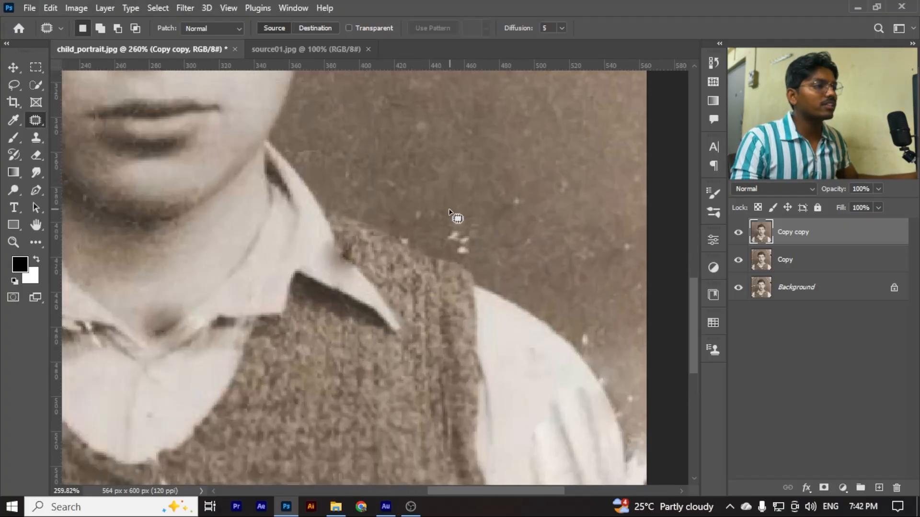
left_click_drag(449, 210, 396, 232)
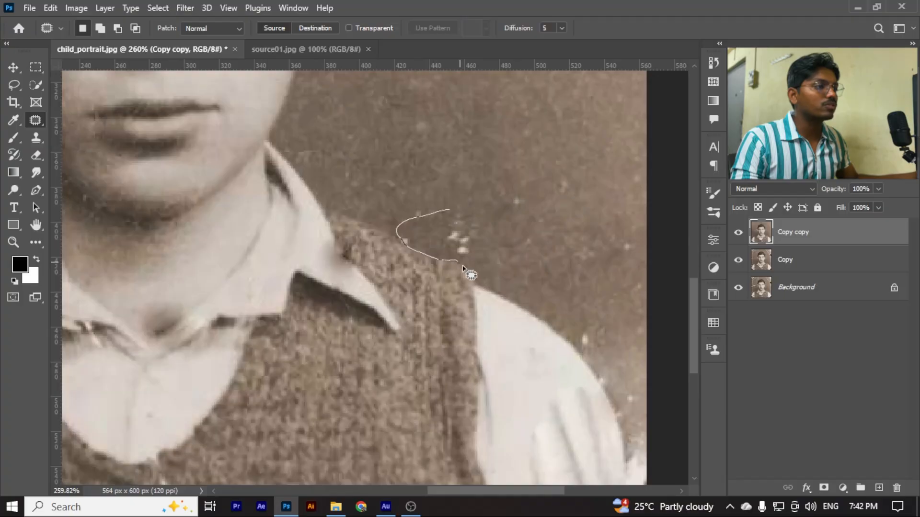
mouse_move(475, 277)
left_mouse_down()
mouse_move(501, 260)
mouse_move(473, 210)
mouse_move(450, 209)
left_mouse_up()
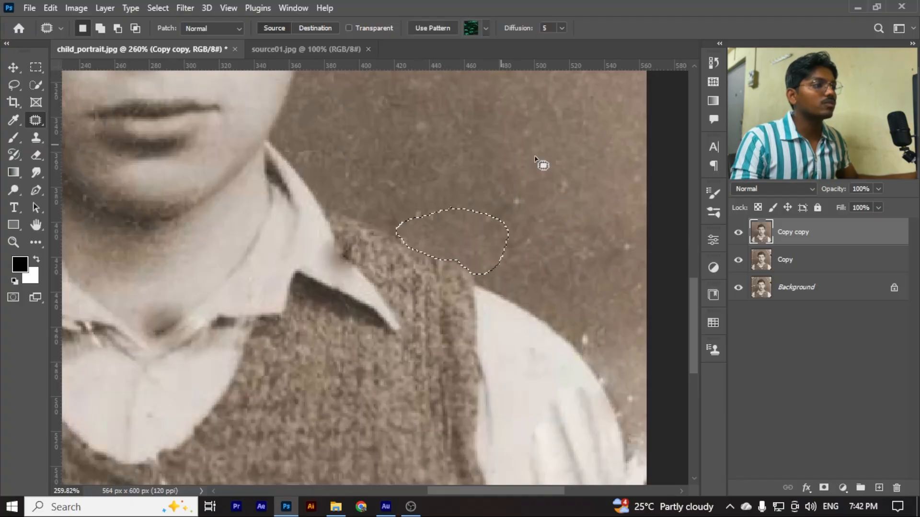
mouse_move(458, 162)
left_mouse_down()
mouse_move(420, 190)
mouse_move(495, 246)
mouse_move(454, 173)
mouse_move(523, 100)
mouse_move(532, 108)
left_mouse_up()
key("ctrl+d")
scroll(523, 209, "down", 6)
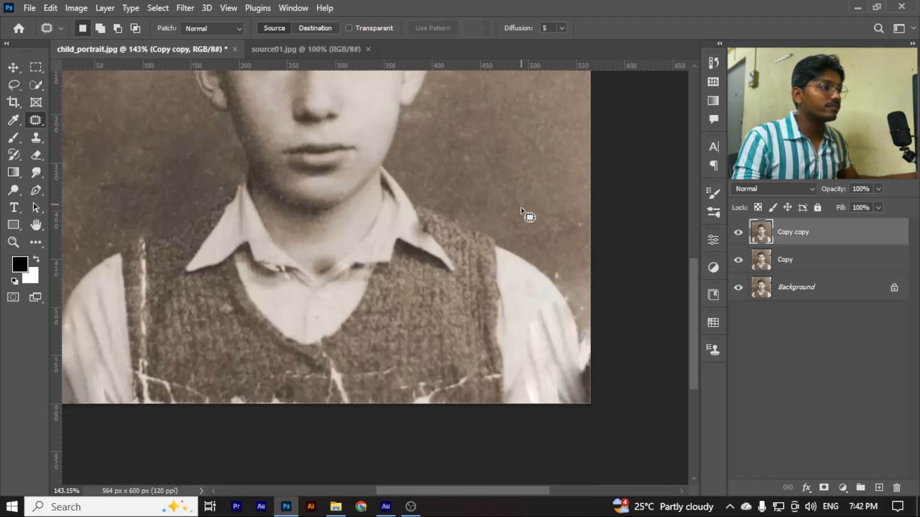
Patch the tear on the photo's right edge beside the boy's head with clean background and clear the selection
scroll(321, 230, "up", 4)
scroll(534, 197, "up", 5)
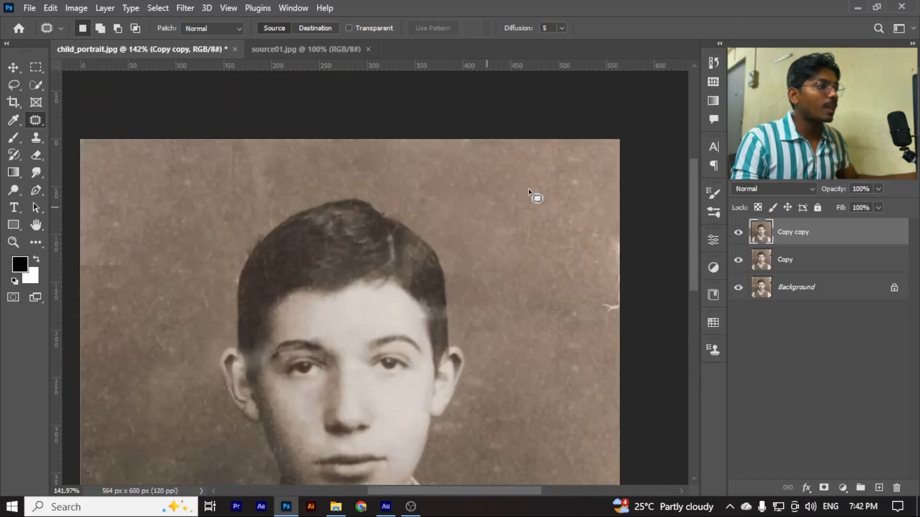
mouse_move(607, 229)
left_mouse_down()
mouse_move(596, 287)
mouse_move(671, 254)
left_mouse_up()
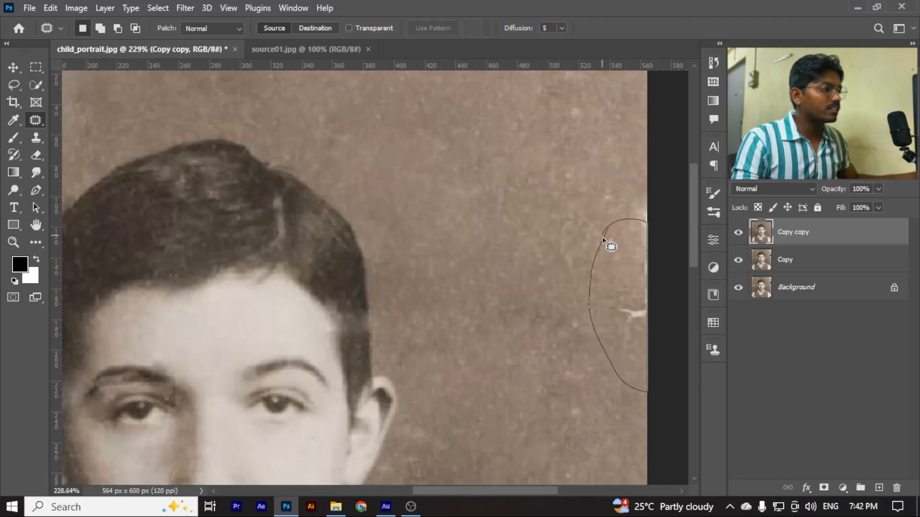
left_click_drag(602, 238, 601, 237)
key("ctrl+d")
scroll(506, 221, "down", 5)
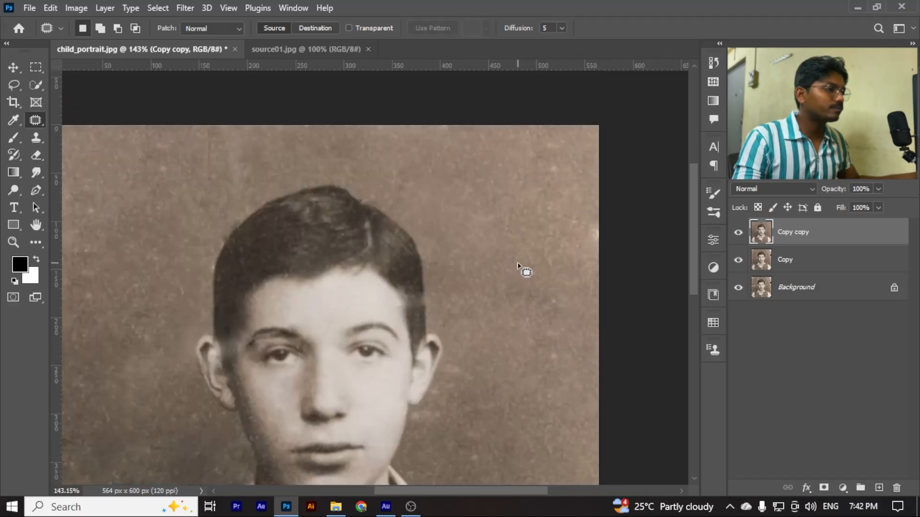
scroll(594, 349, "up", 2)
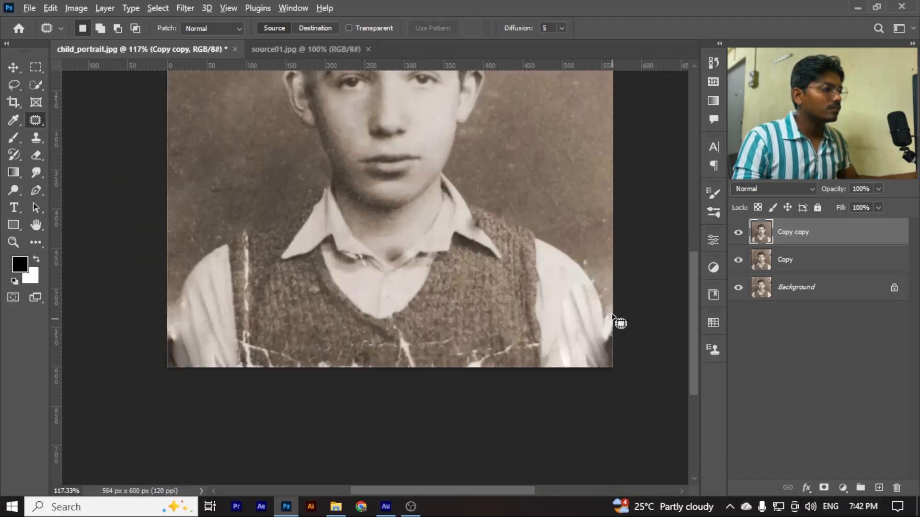
Patch the torn white strip between the right sleeve's edge and the photo's lower right edge with clean background and clear the selection
scroll(620, 322, "up", 4)
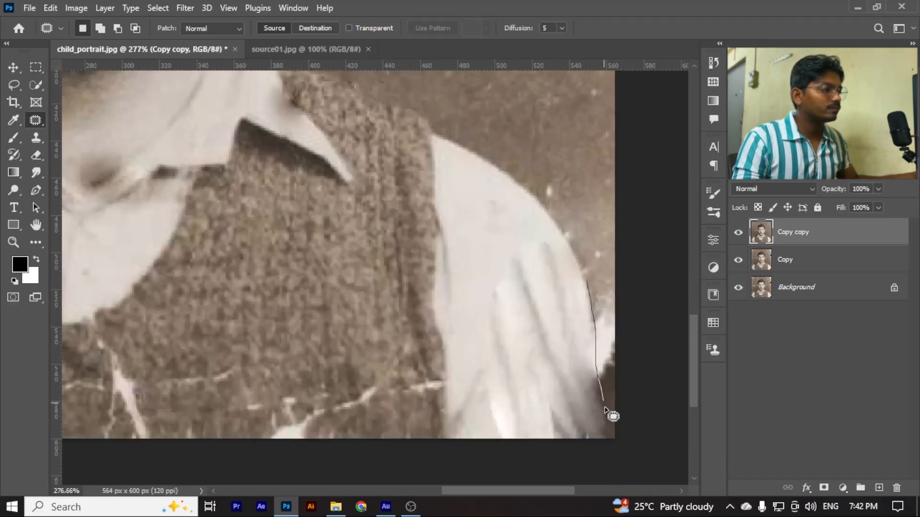
mouse_move(609, 445)
left_mouse_down()
mouse_move(638, 369)
mouse_move(588, 281)
mouse_move(570, 158)
mouse_move(590, 129)
left_mouse_up()
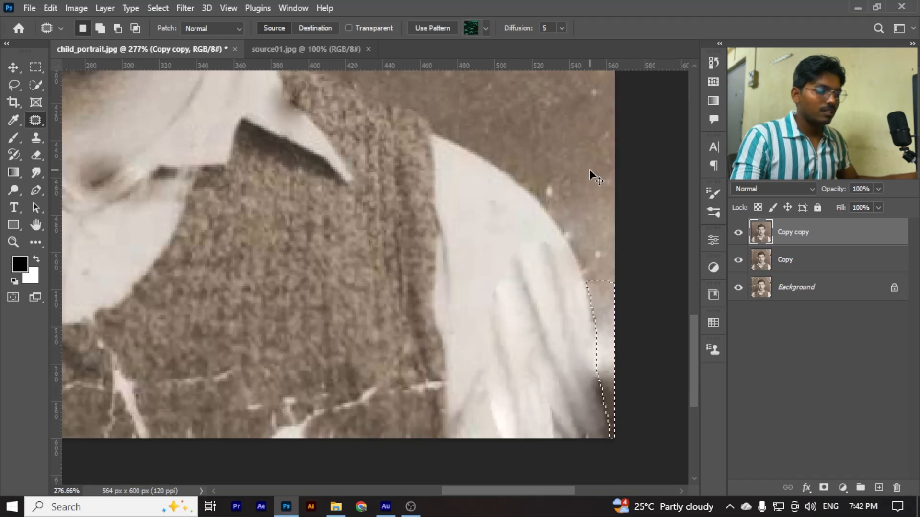
key("ctrl+d")
scroll(594, 313, "down", 3)
scroll(594, 312, "down", 3)
scroll(591, 328, "up", 5)
key("ctrl+shift+d")
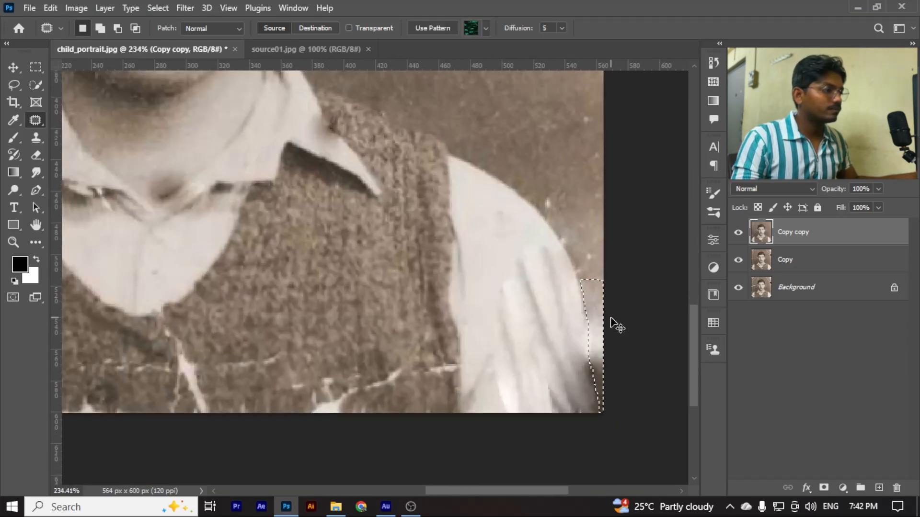
left_click_drag(594, 316, 547, 115)
key("ctrl+d")
scroll(563, 160, "down", 4)
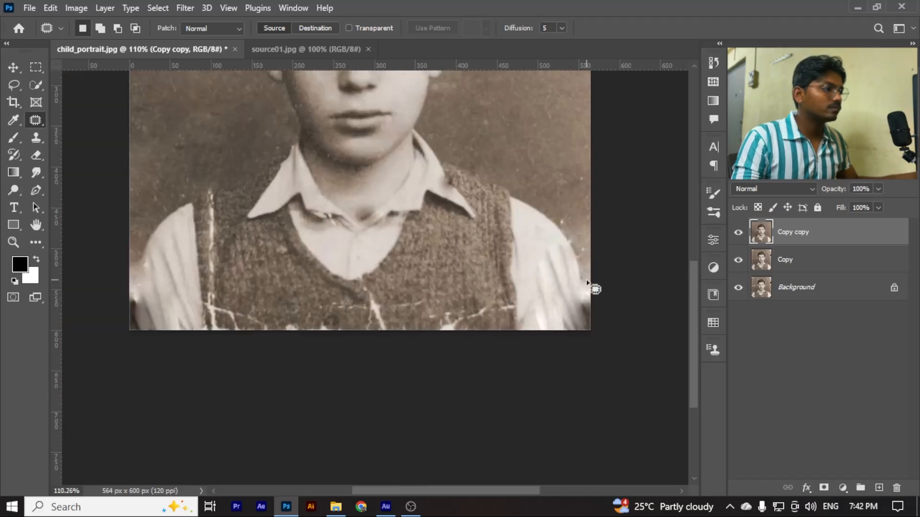
Switch to the Healing Brush and, with a 20 px brush, remove the vertical white crack along the vest's left shoulder strap
scroll(323, 309, "up", 1)
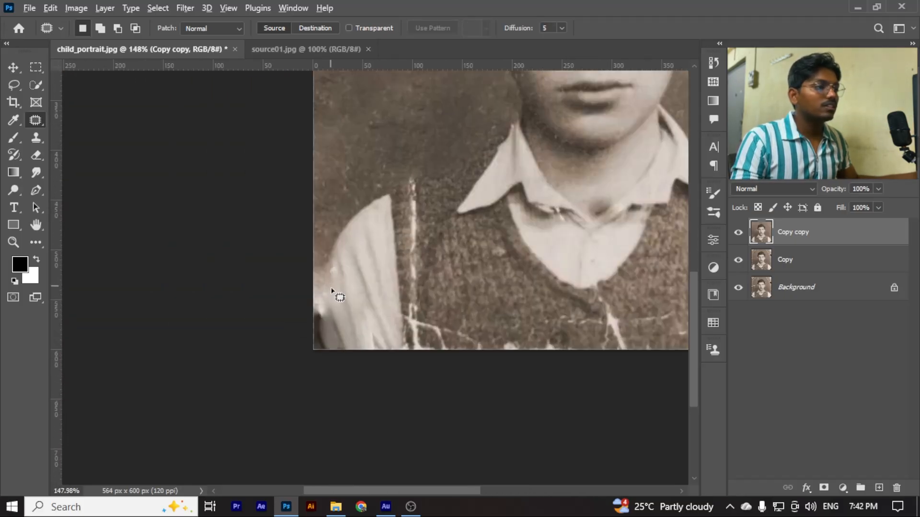
scroll(333, 291, "up", 3)
scroll(370, 267, "up", 3)
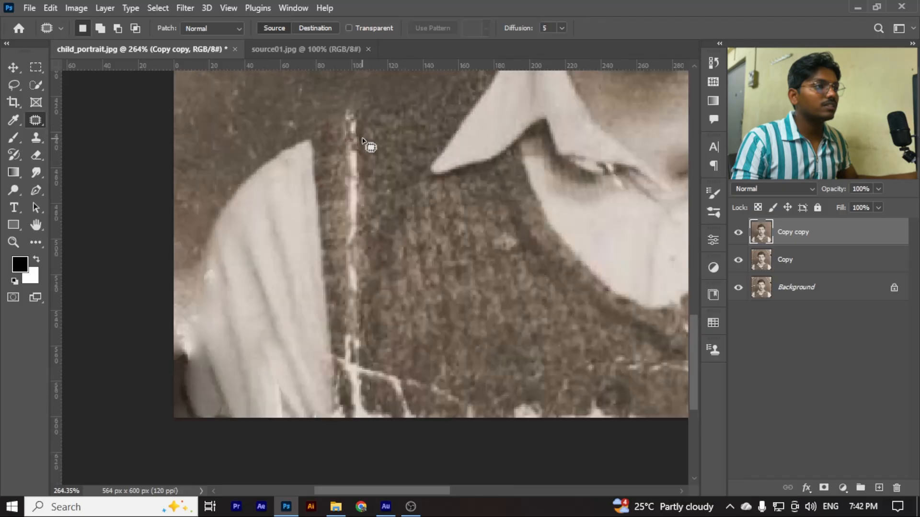
scroll(347, 124, "down", 4)
scroll(636, 240, "up", 2)
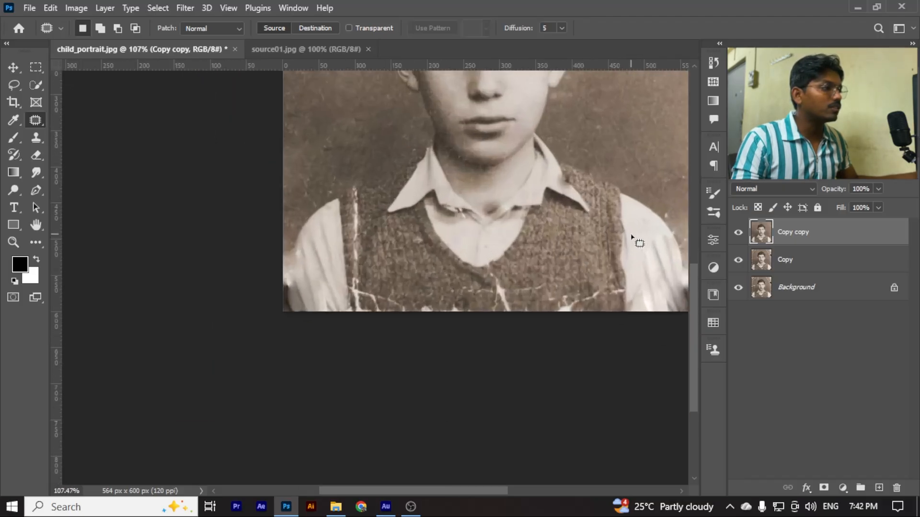
scroll(290, 260, "up", 3)
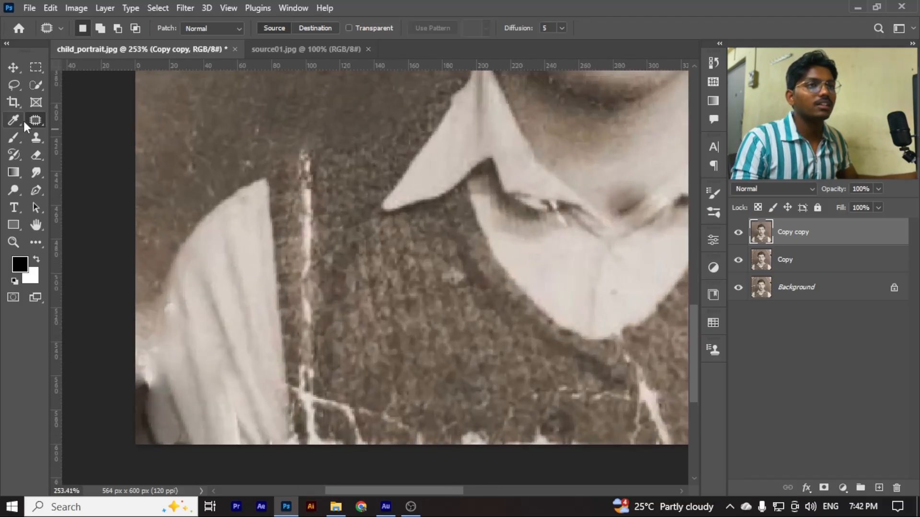
right_click(34, 121)
left_click(87, 136)
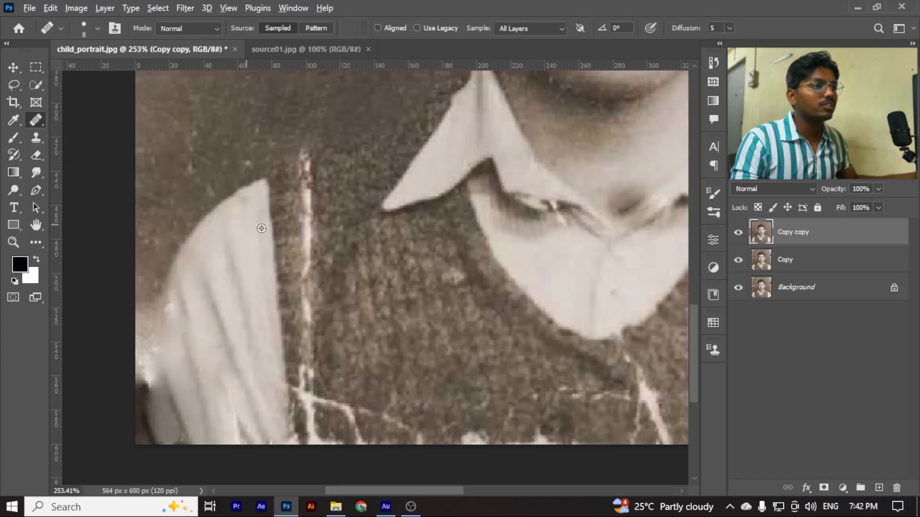
scroll(317, 186, "down", 3)
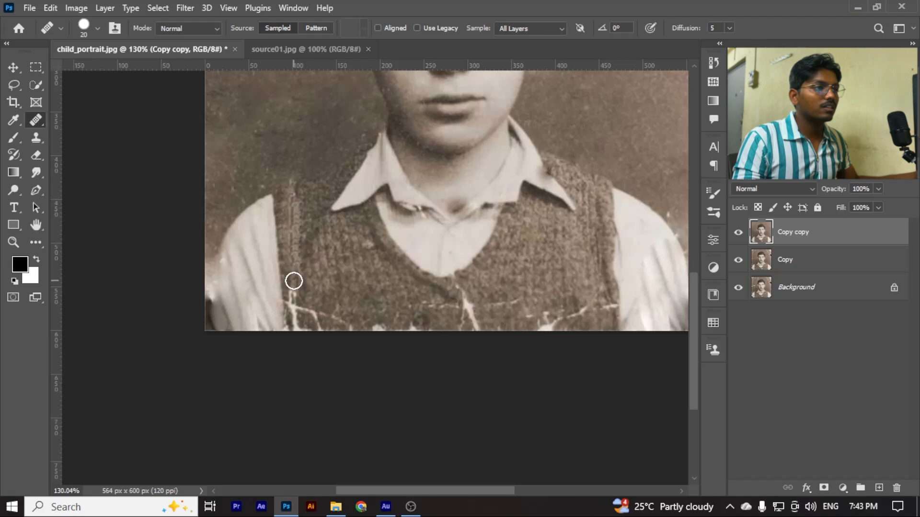
left_click_drag(293, 306, 297, 330)
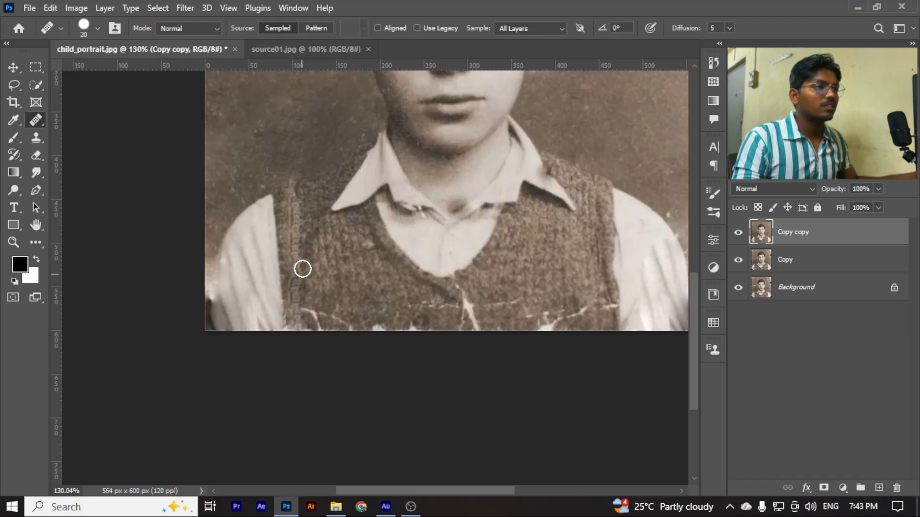
Heal the branching crack in the vest's lower left area down to the photo's bottom edge
scroll(300, 248, "down", 1)
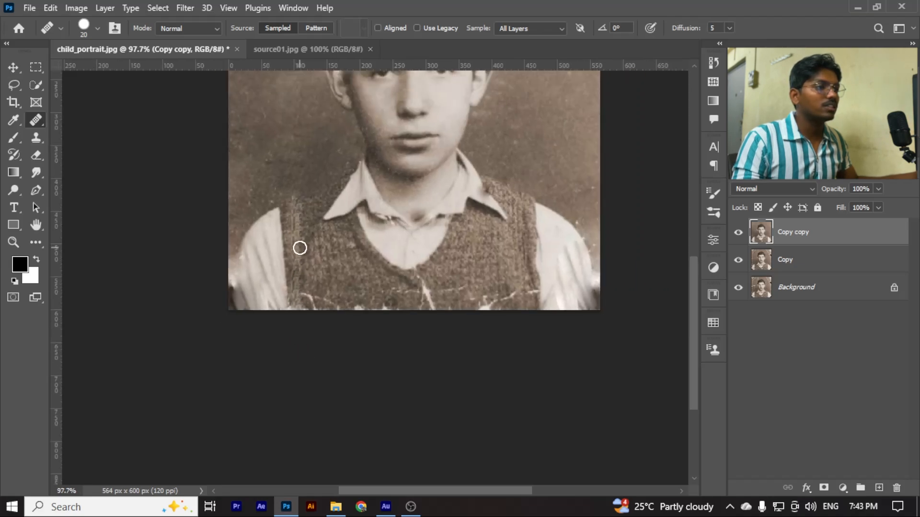
scroll(300, 248, "up", 1)
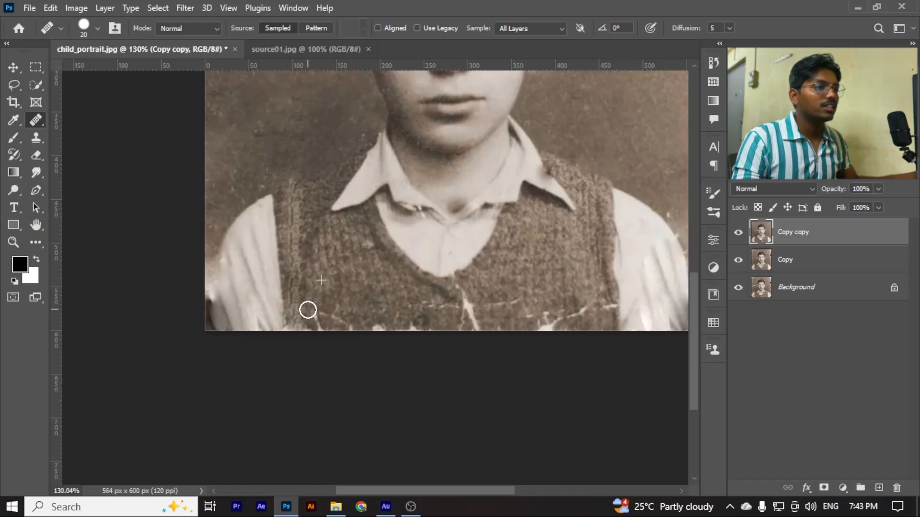
left_click_drag(308, 310, 346, 332)
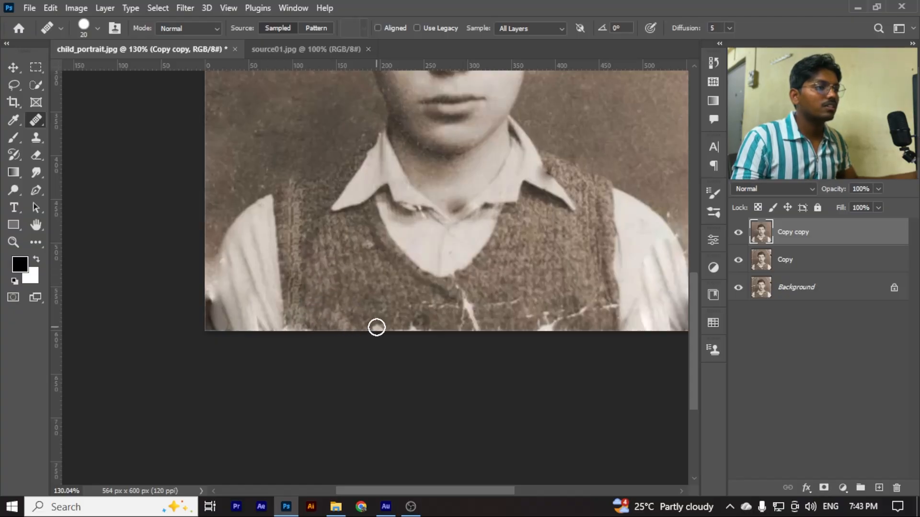
Set the healing brush to 52% hardness and 30 px, and remove the cracks below the vest's V-neck and the nearby white bottom-edge marks
left_click(99, 27)
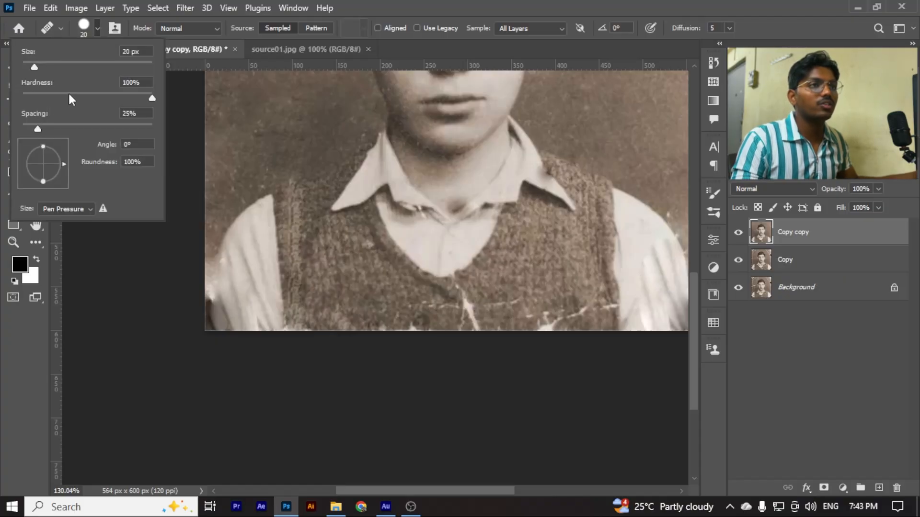
left_click_drag(68, 91, 95, 98)
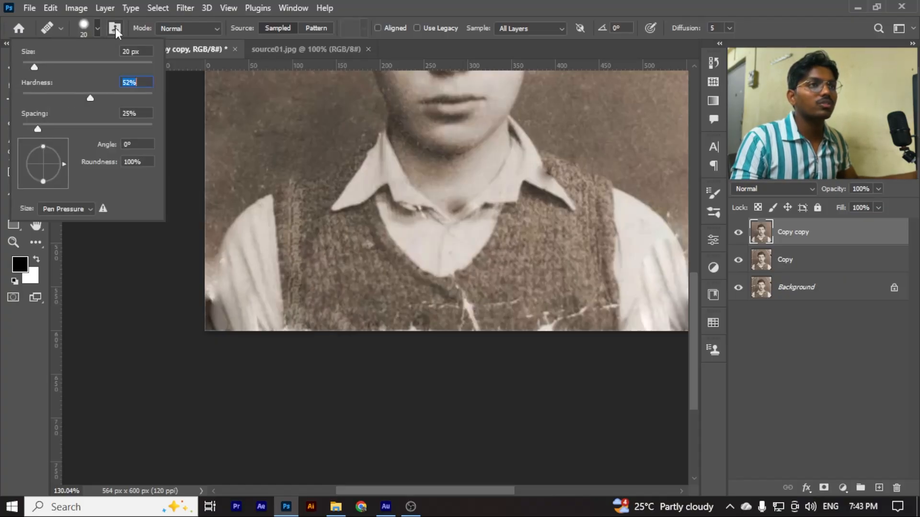
left_click(98, 29)
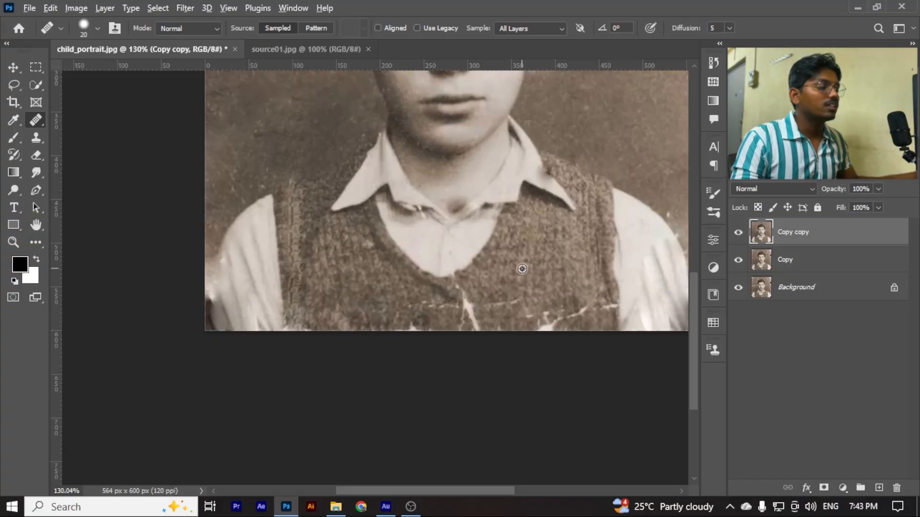
key("ctrl+plus")
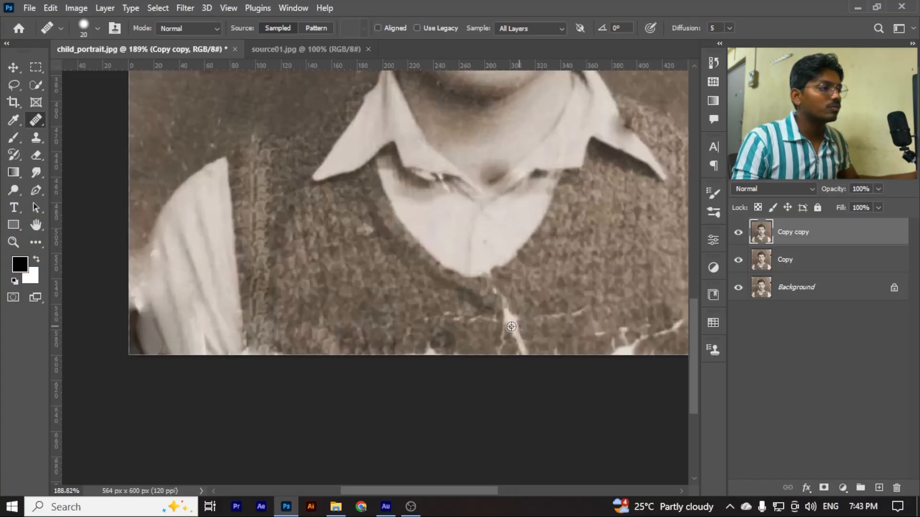
scroll(511, 327, "up", 2)
key("bracketright")
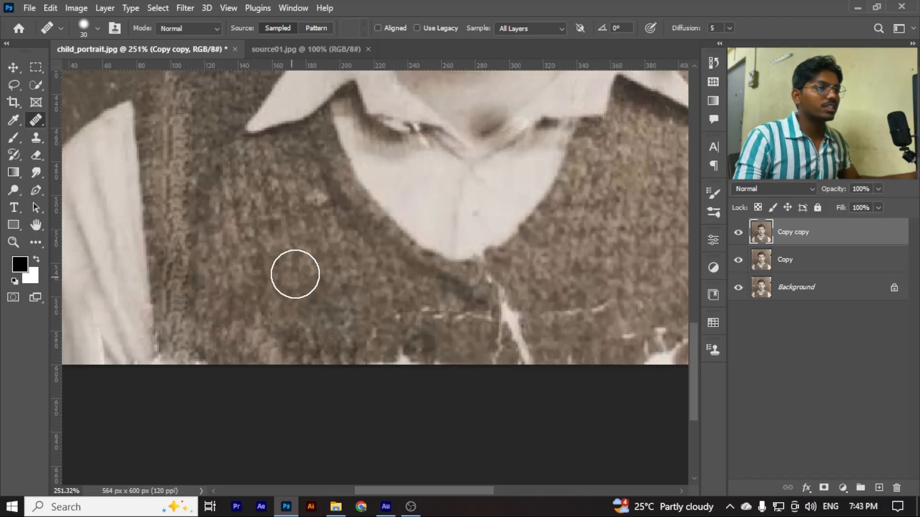
left_click(349, 272, "alt")
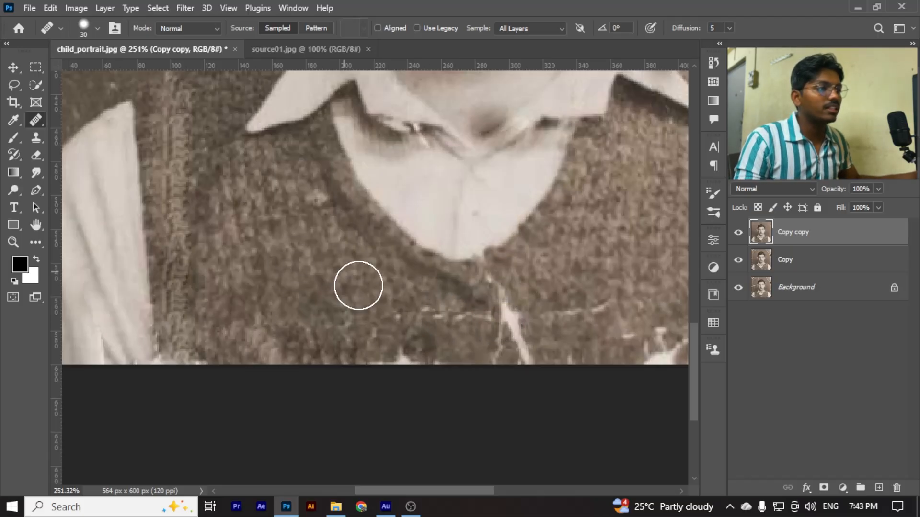
left_click_drag(447, 325, 420, 318)
mouse_move(518, 334)
left_mouse_down()
mouse_move(491, 330)
mouse_move(493, 287)
left_mouse_up()
scroll(484, 321, "down", 3)
left_click(500, 340)
left_click(431, 343)
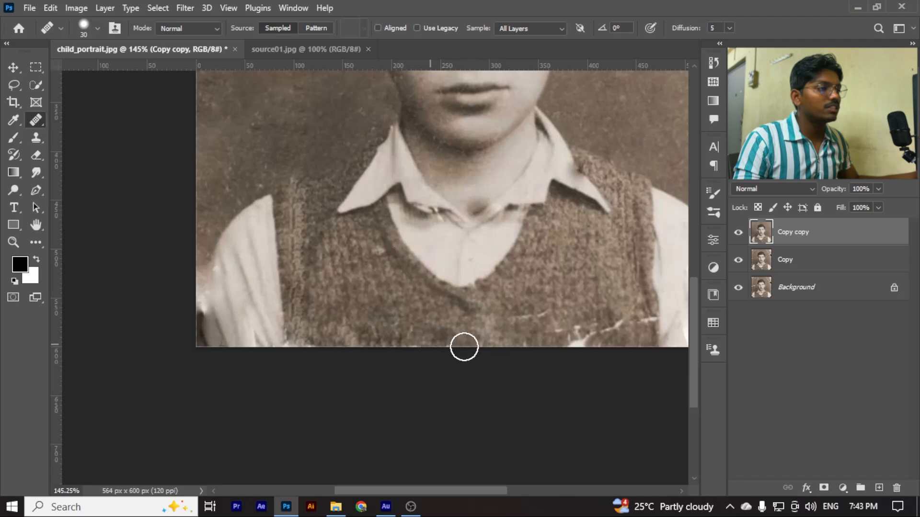
Heal the remaining white cracks across the vest's lower right area with sampled knit texture
mouse_move(530, 318)
left_mouse_down()
mouse_move(573, 335)
mouse_move(583, 327)
mouse_move(590, 340)
mouse_move(532, 347)
mouse_move(529, 339)
mouse_move(594, 336)
mouse_move(576, 334)
mouse_move(606, 305)
mouse_move(608, 319)
mouse_move(577, 341)
left_mouse_up()
scroll(527, 339, "down", 3)
scroll(582, 329, "up", 2)
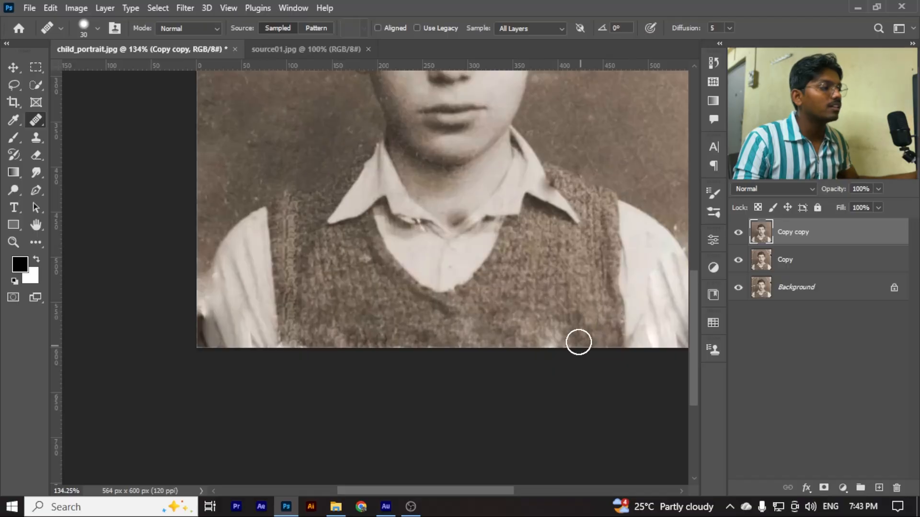
Compare the collar and vest before and after the repair by repeatedly hiding and showing the Copy copy layer
scroll(566, 309, "up", 2)
scroll(441, 258, "up", 3)
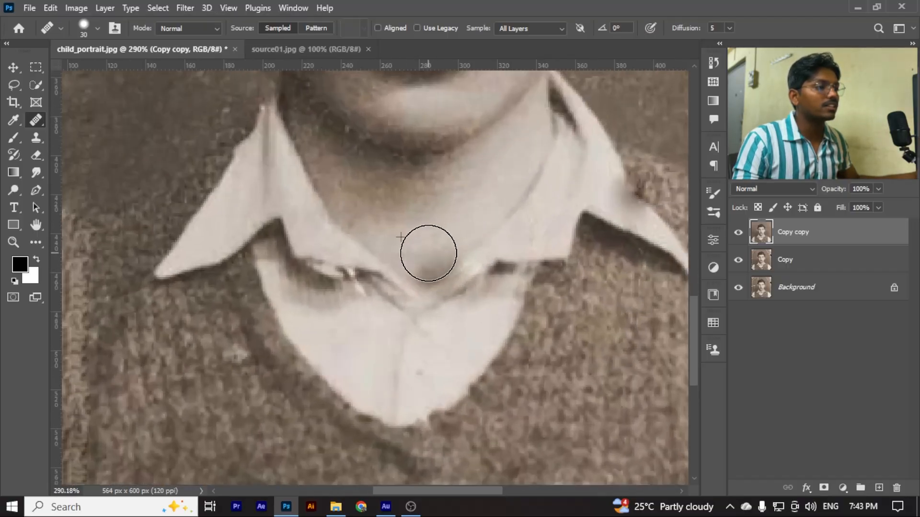
scroll(431, 258, "down", 3)
scroll(453, 266, "up", 1)
scroll(454, 266, "up", 1)
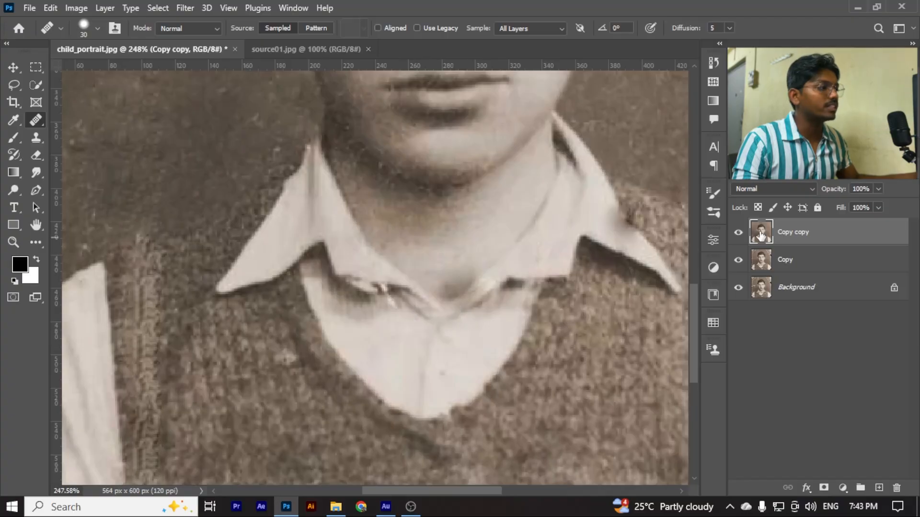
left_click(739, 235)
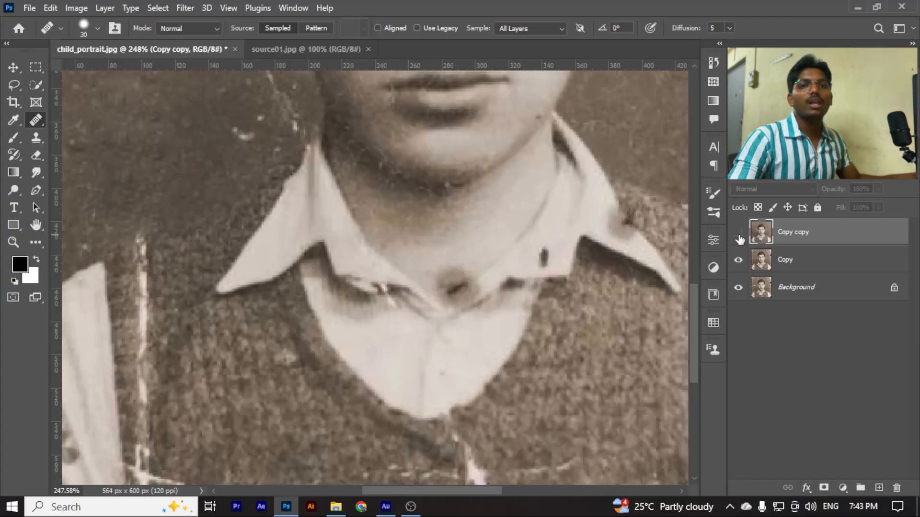
left_click(738, 234)
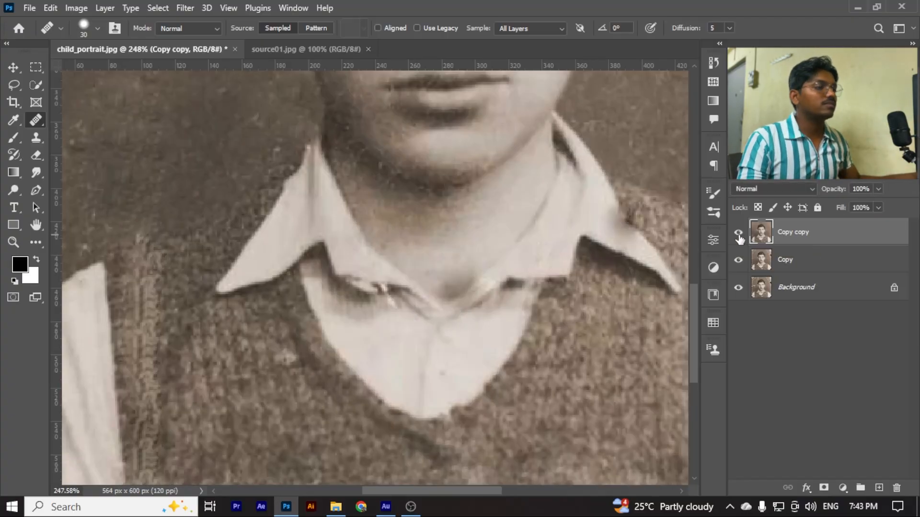
left_click(738, 233)
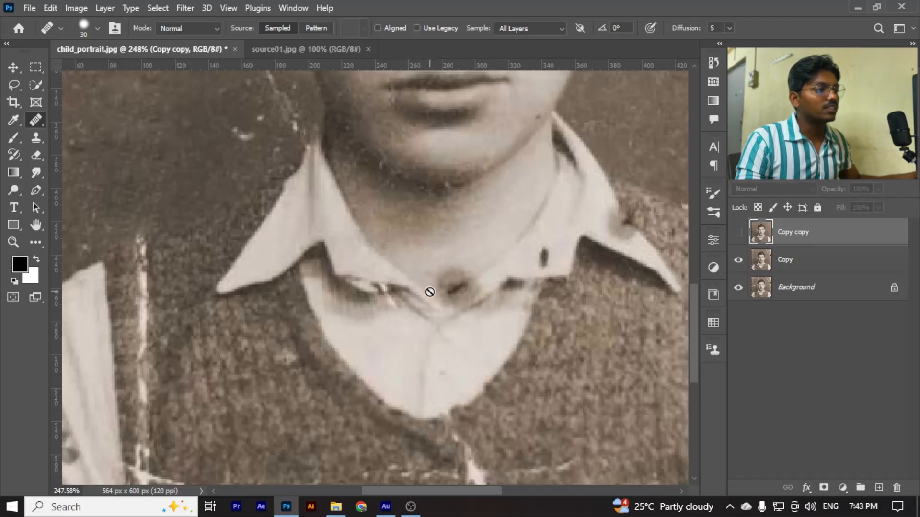
left_click(739, 233)
left_click(737, 234)
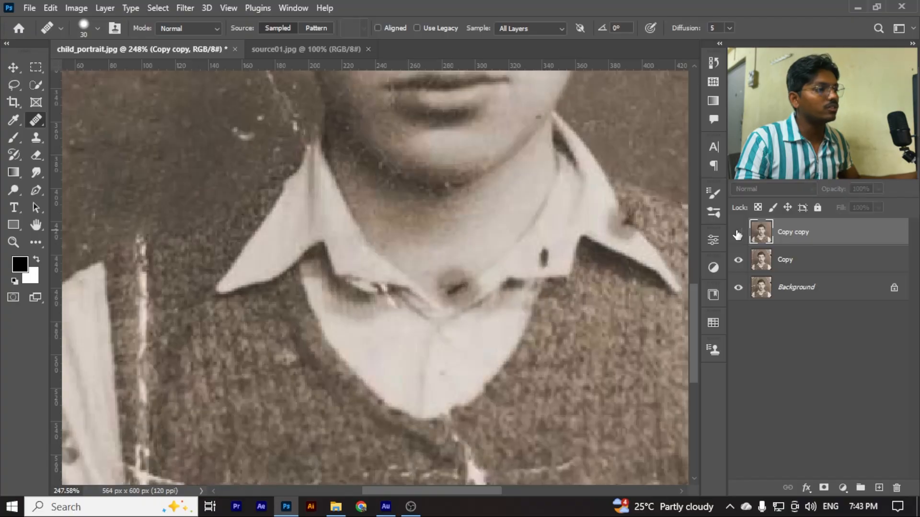
left_click(737, 235)
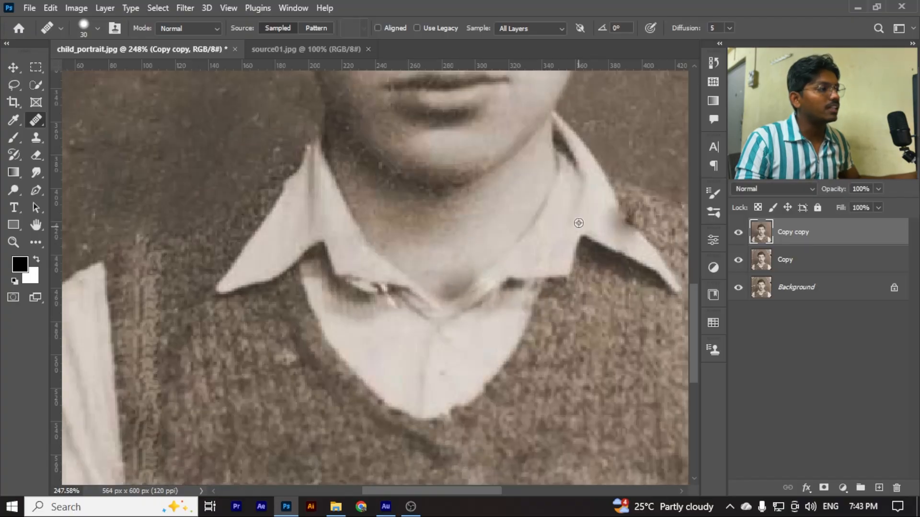
Try to heal the dark smudge on the right collar's outer edge with the 30 px brush, and undo the stroke
scroll(487, 286, "down", 3)
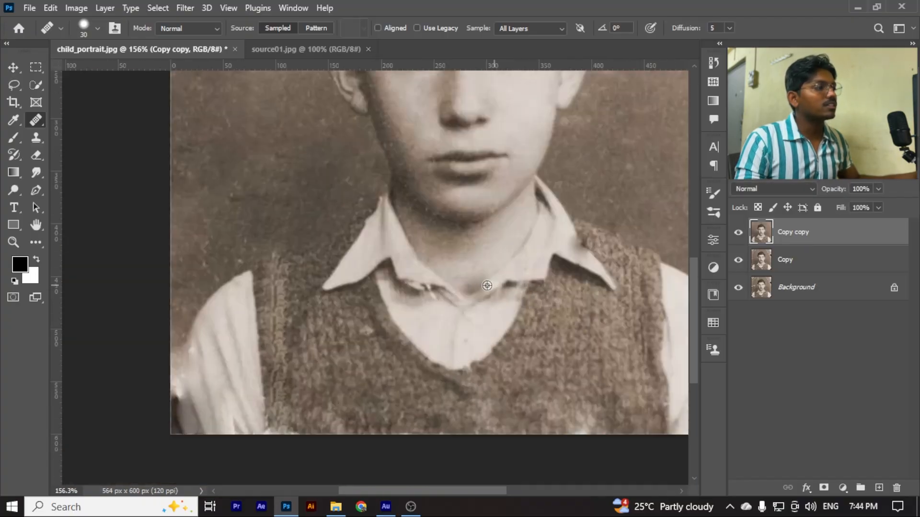
scroll(487, 286, "up", 5)
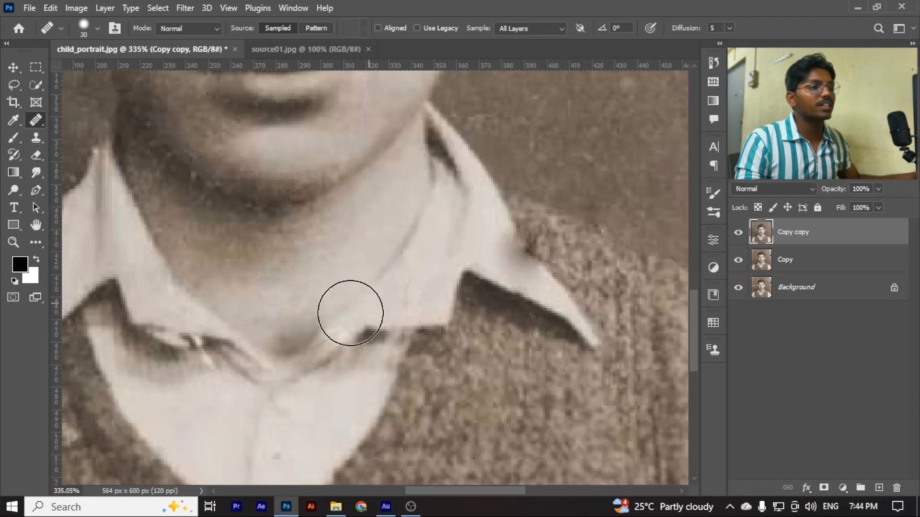
left_click(519, 246)
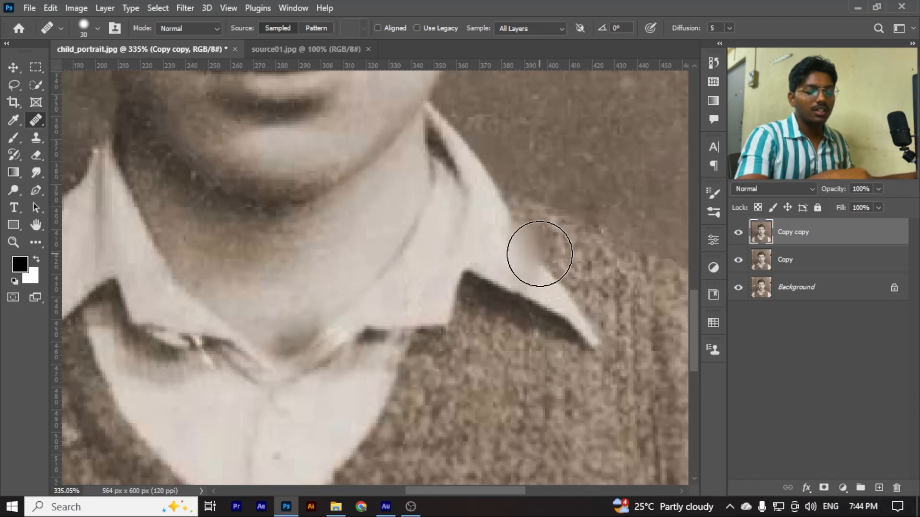
key("ctrl+z")
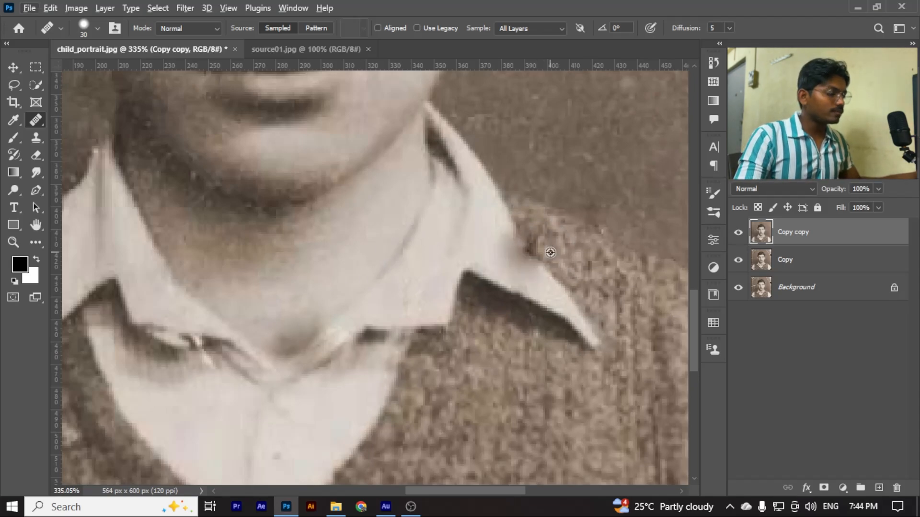
Reduce the healing brush size to 8 px
key("bracketleft")
key("bracketleft")
key("bracketleft")
key("bracketleft")
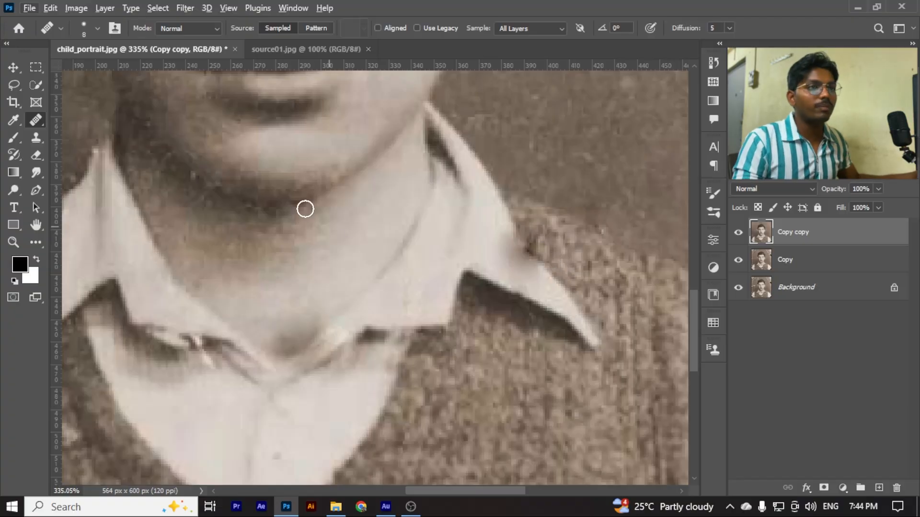
Examine the collar, the vest and the whole portrait at different magnifications for remaining damage
scroll(556, 293, "down", 2)
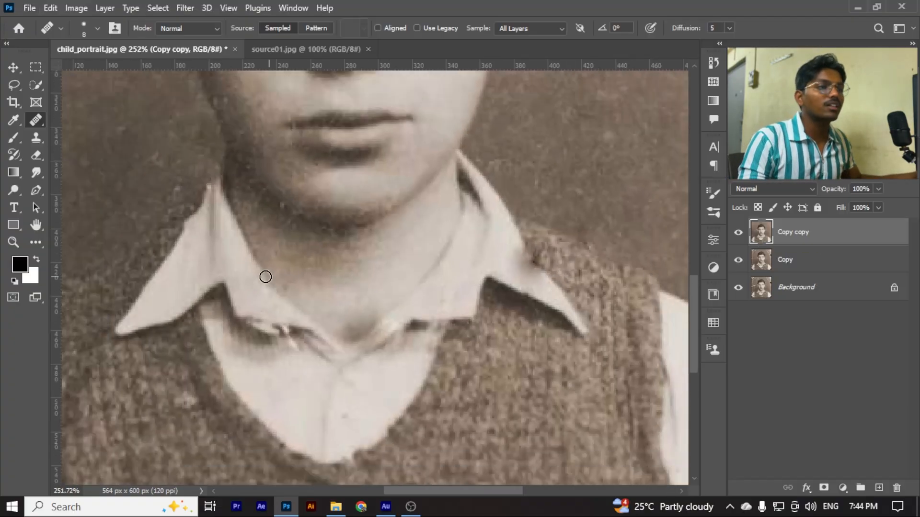
scroll(263, 275, "down", 5)
scroll(263, 276, "up", 1)
scroll(208, 200, "down", 2)
scroll(207, 200, "up", 3)
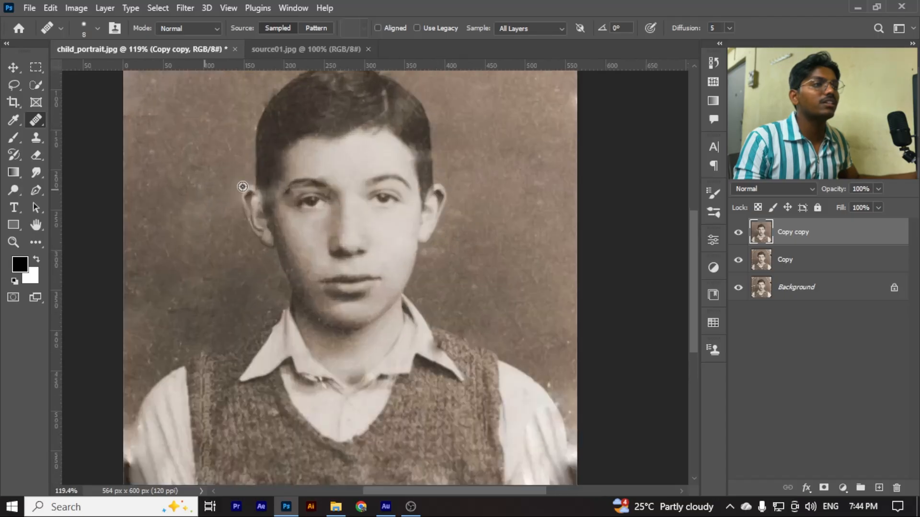
scroll(226, 220, "down", 3)
scroll(232, 223, "up", 1)
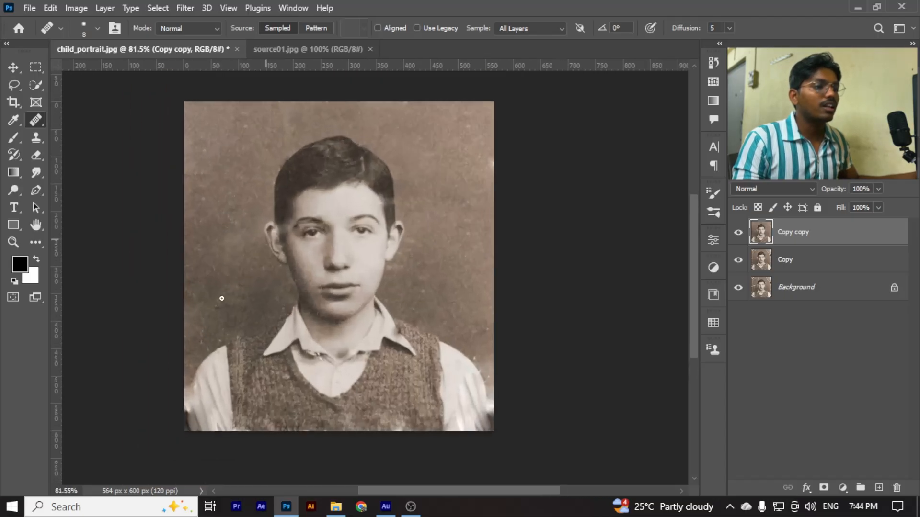
scroll(222, 298, "up", 1)
scroll(421, 419, "down", 1)
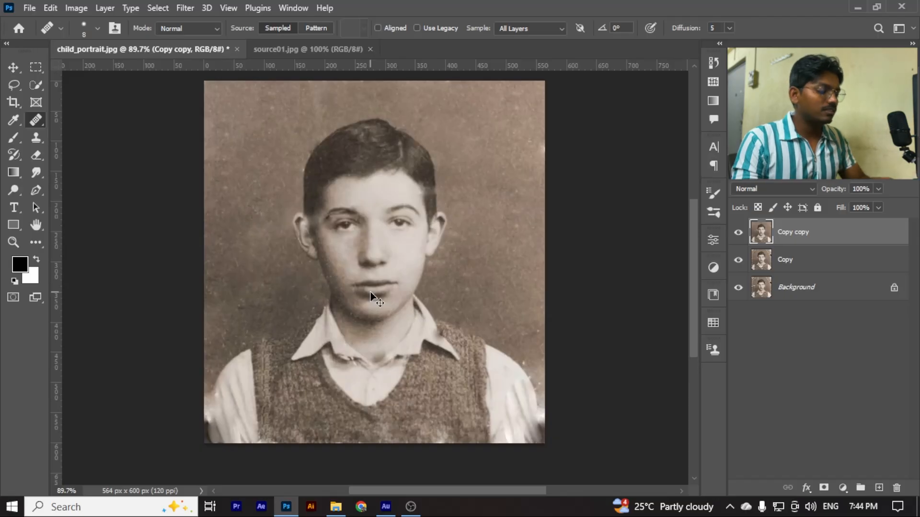
scroll(371, 293, "up", 1)
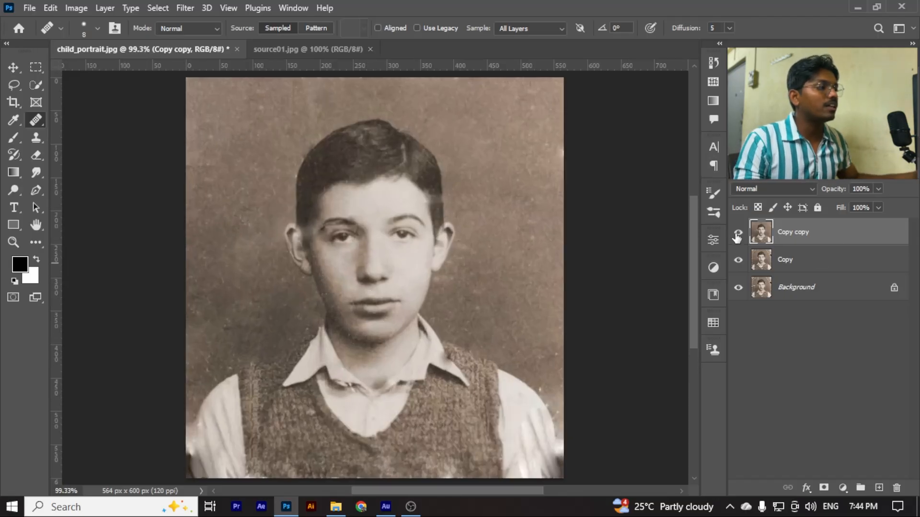
Merge the Copy copy and Copy layers into one layer and rename it Copy
left_click(788, 261, "shift")
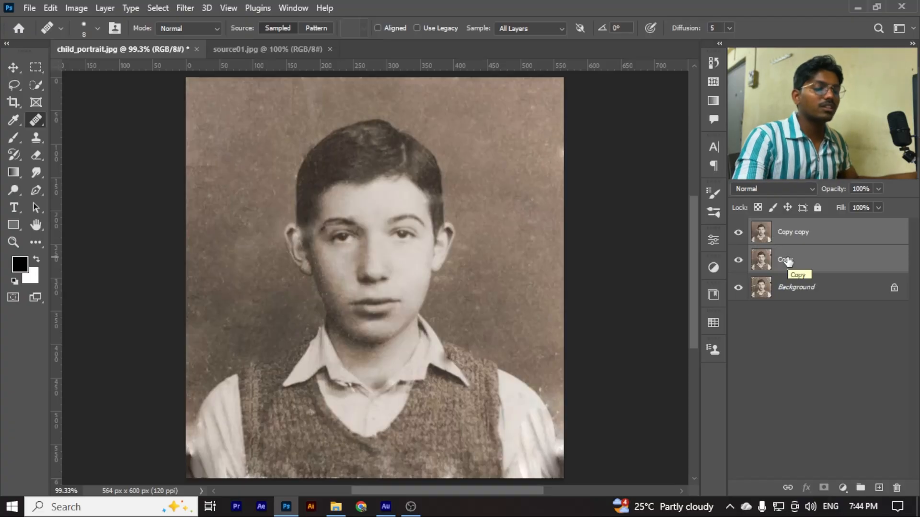
key("F2")
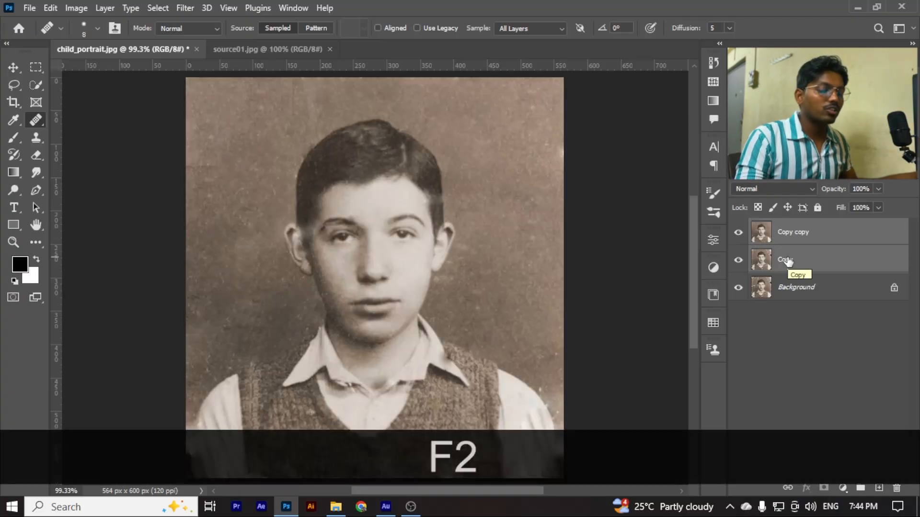
key("ctrl+e")
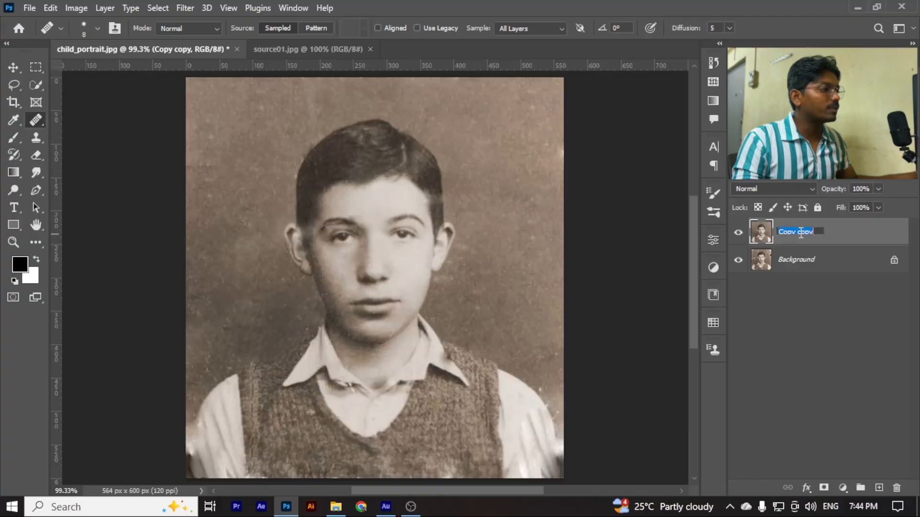
type("Cop")
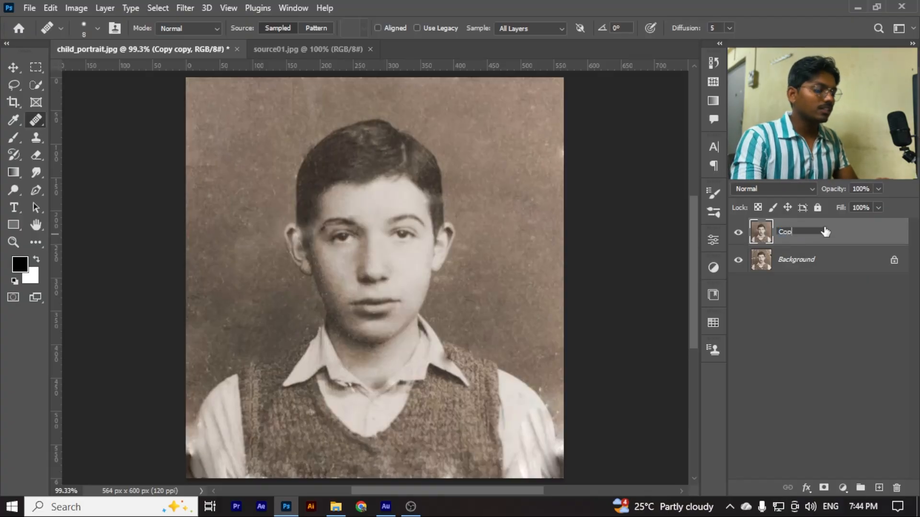
type("y")
key("Return")
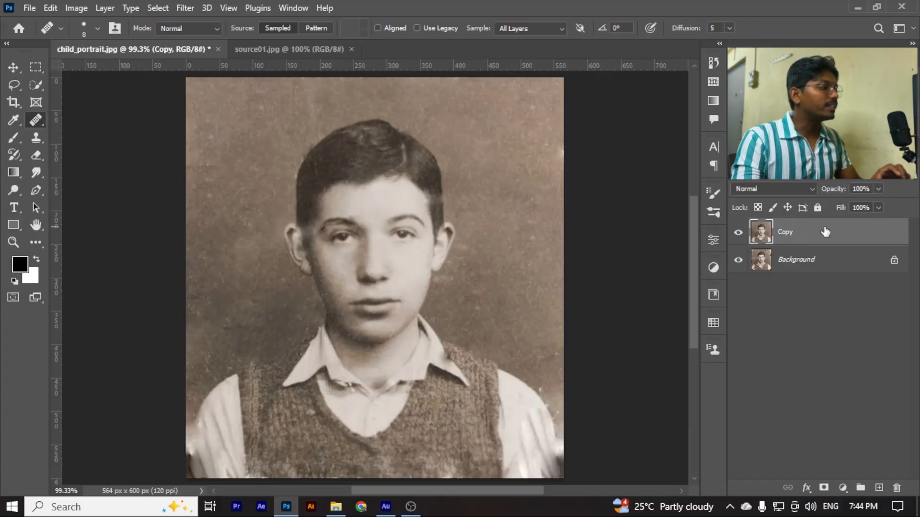
Compare the restored portrait with the damaged original by repeatedly hiding and showing the merged Copy layer
left_click(738, 234)
scroll(411, 288, "down", 5)
scroll(411, 287, "up", 2)
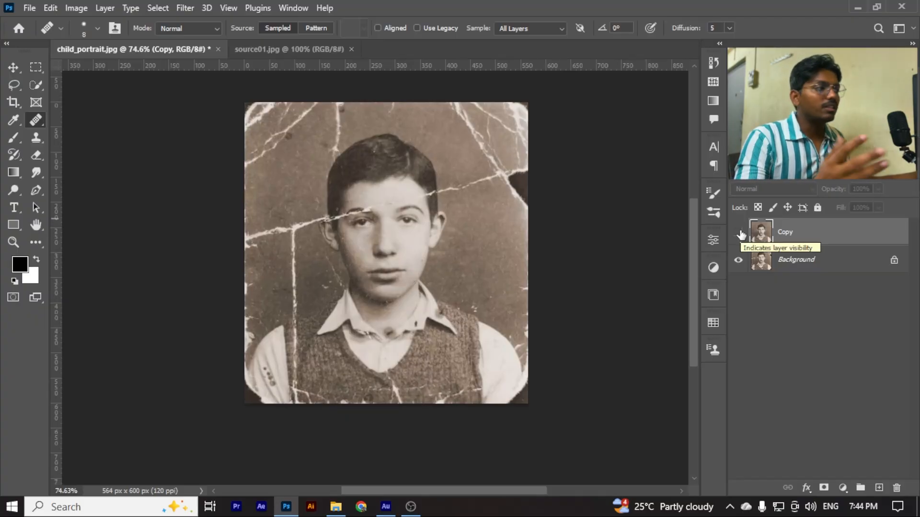
scroll(408, 253, "up", 1)
scroll(409, 253, "up", 1)
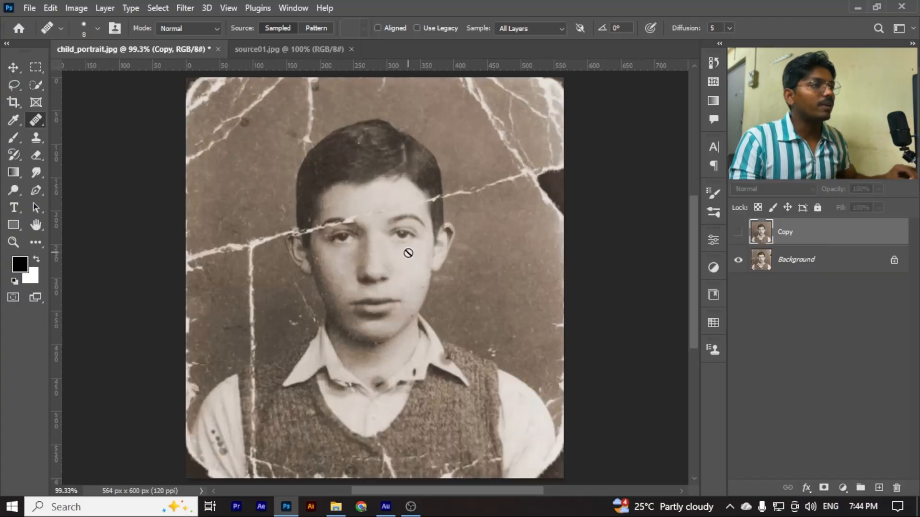
left_click(738, 240)
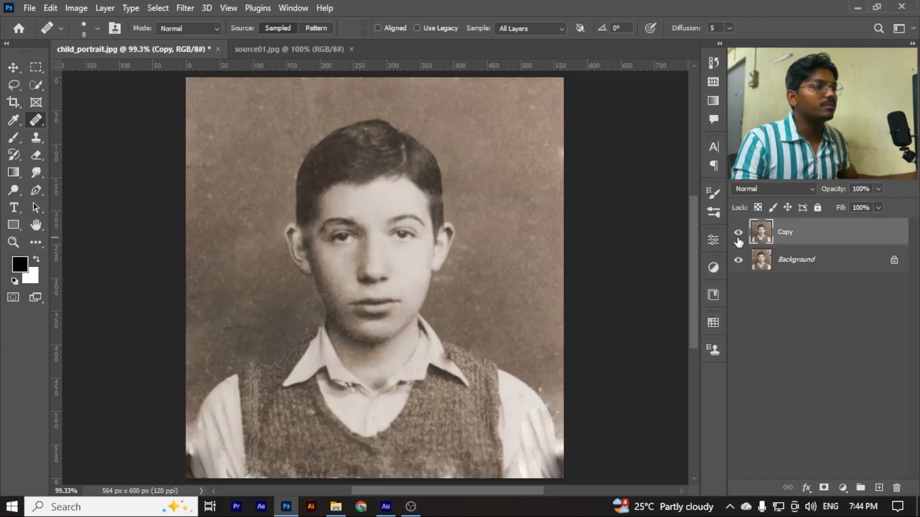
scroll(293, 254, "down", 1)
scroll(294, 254, "up", 1)
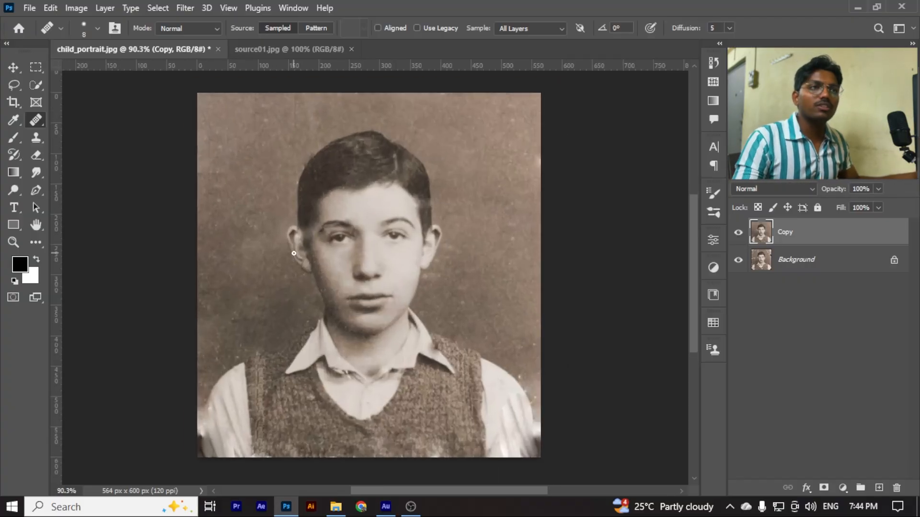
left_click(738, 239)
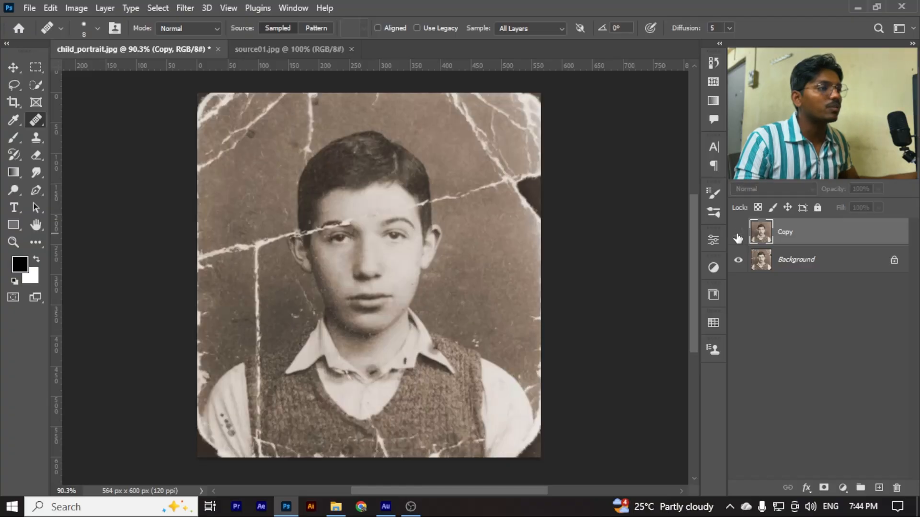
left_click(738, 238)
scroll(308, 226, "down", 1)
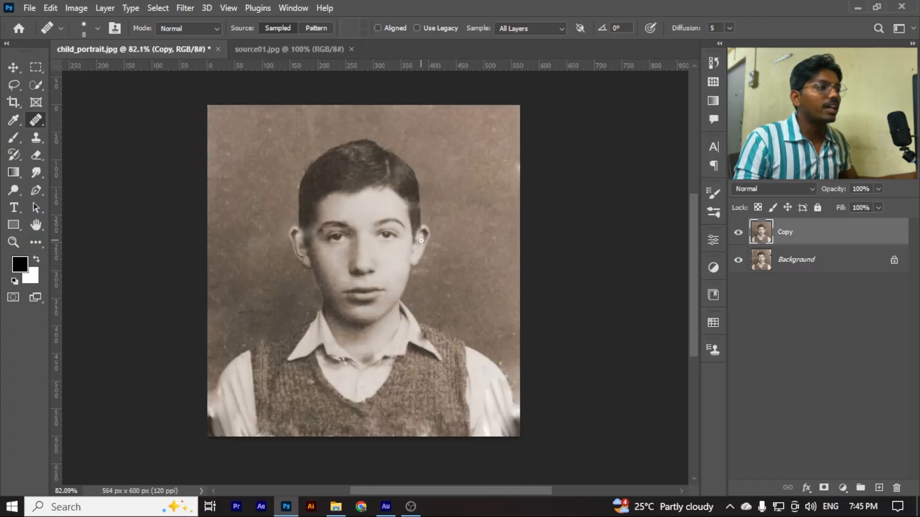
left_click(737, 233)
left_click(738, 234)
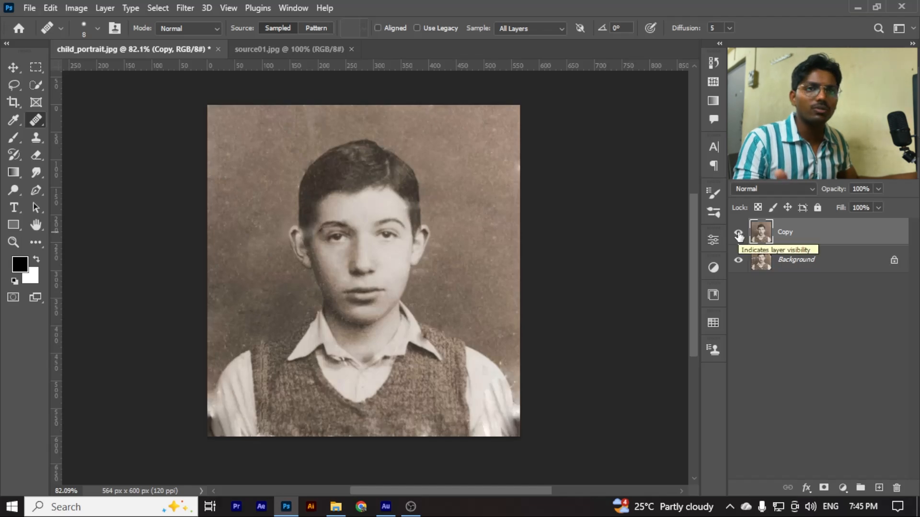
left_click(739, 235)
scroll(380, 248, "down", 1)
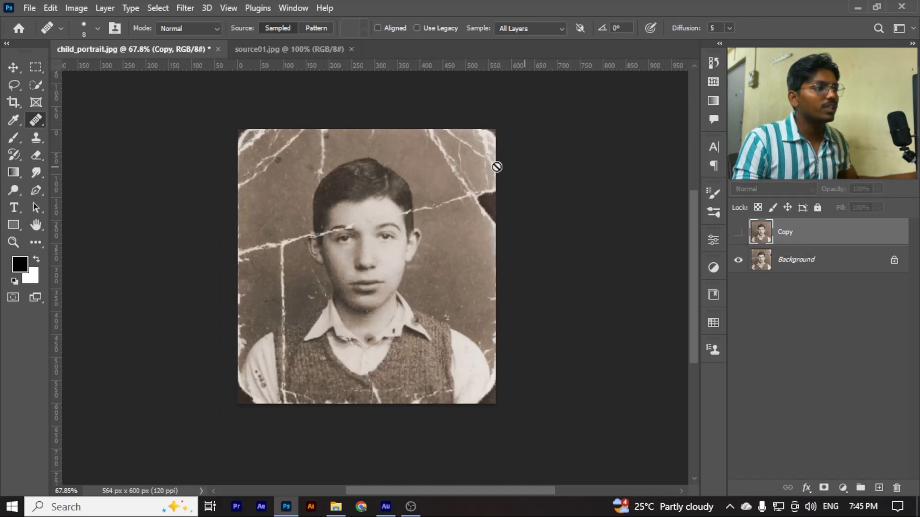
left_click(738, 235)
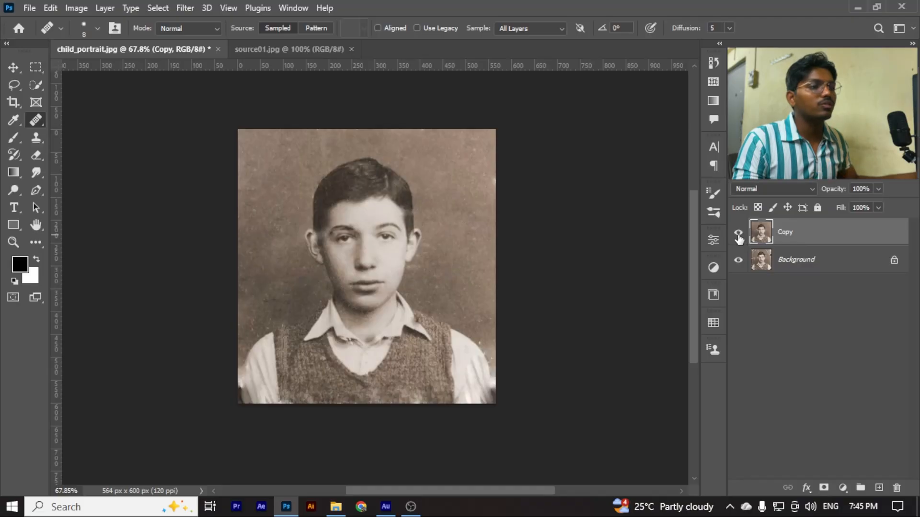
scroll(475, 382, "down", 1)
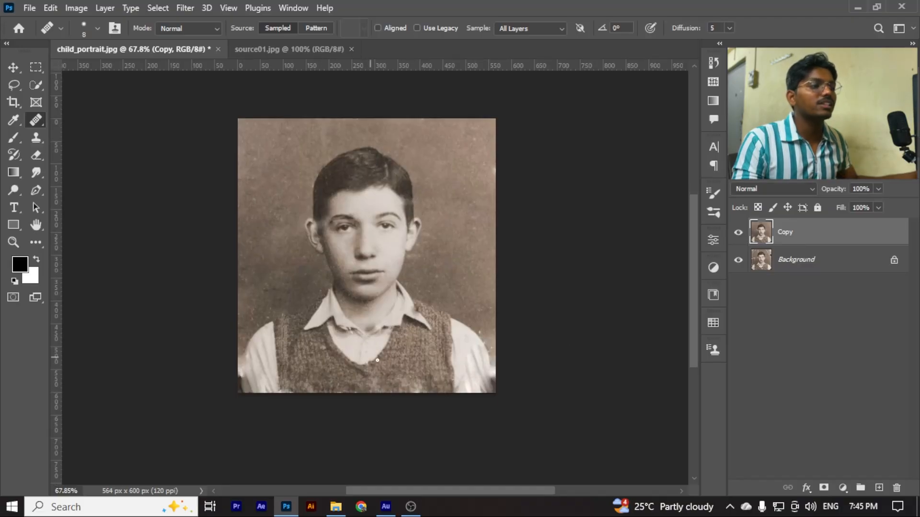
scroll(351, 245, "up", 2)
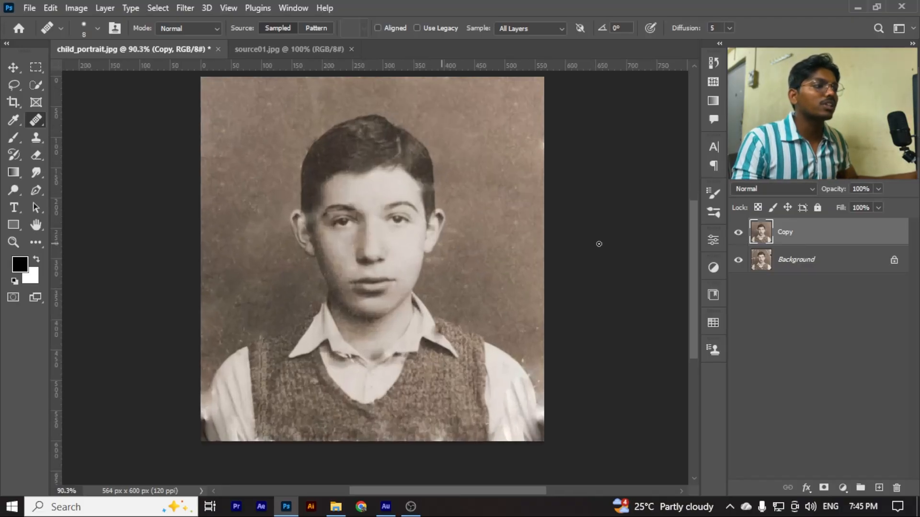
left_click(739, 234)
left_click(738, 235)
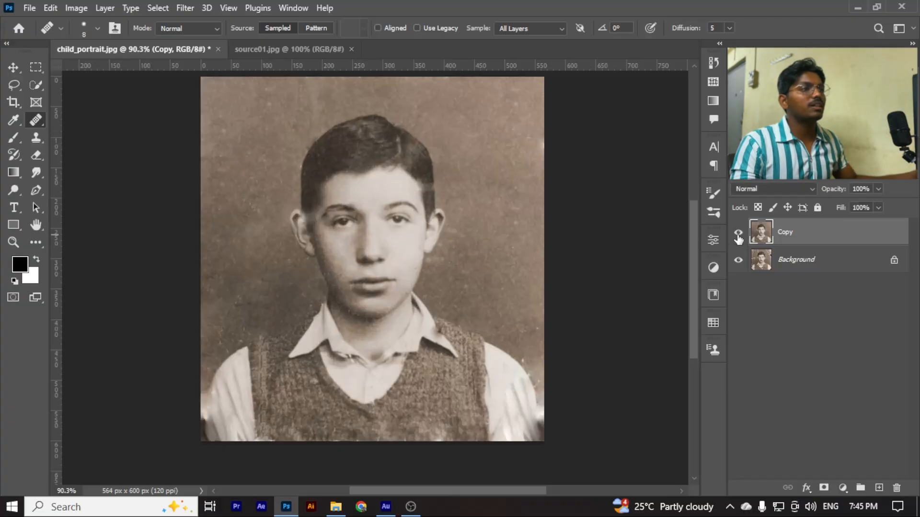
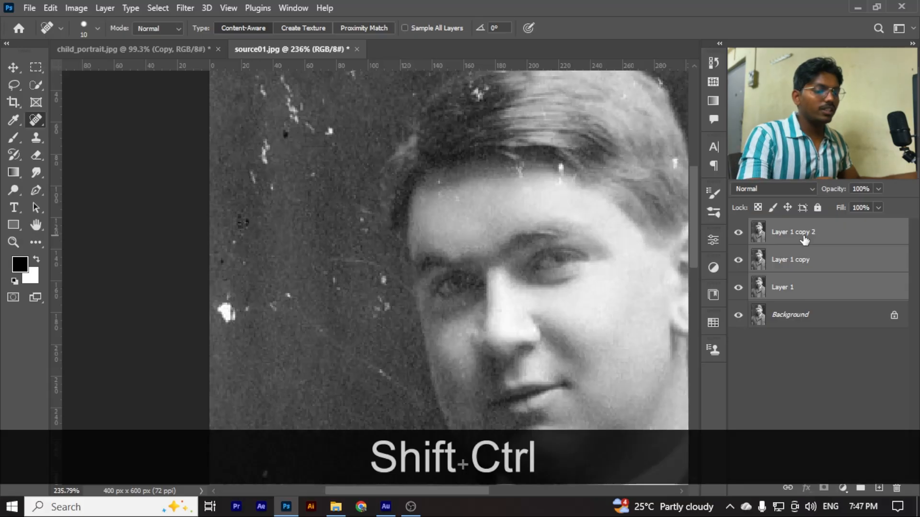
Merge Layer 1, Layer 1 copy and Layer 1 copy 2 of source01.jpg into one layer and select it
key("ctrl+shift+e")
left_click(764, 313)
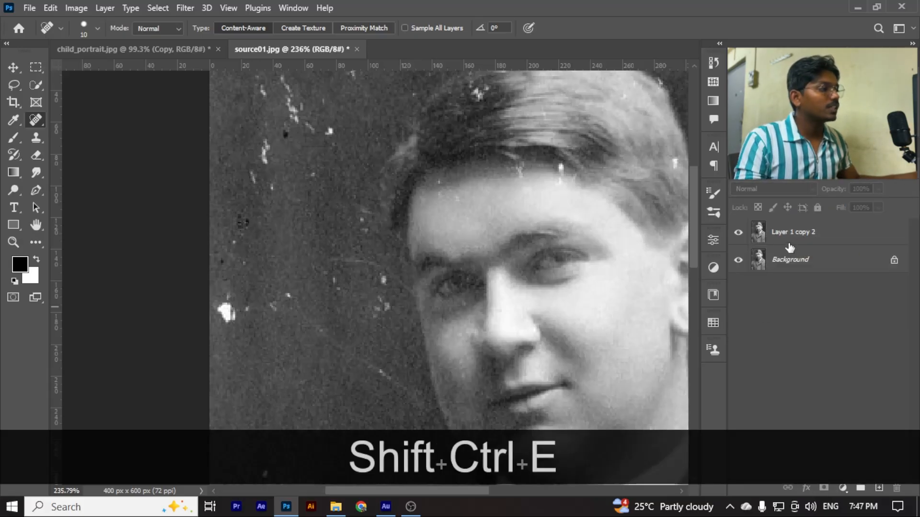
left_click(788, 239)
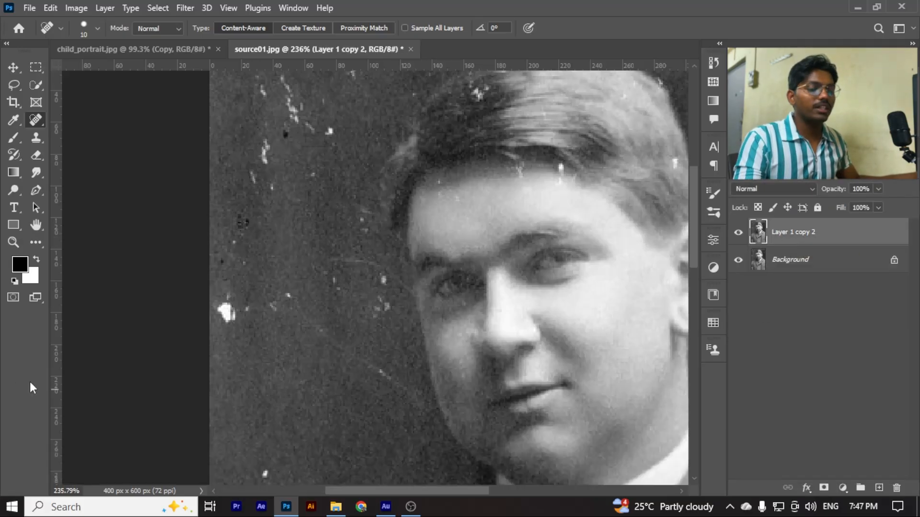
Enlarge the spot healing brush to 30 px and remove the large white blotch at the left edge of the background
scroll(221, 214, "down", 3)
scroll(260, 297, "up", 3)
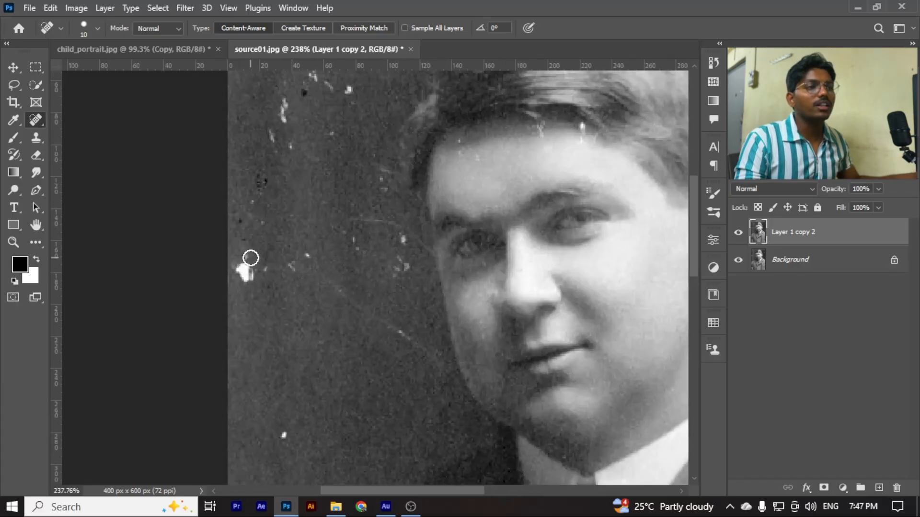
key("bracketright")
key("bracketright")
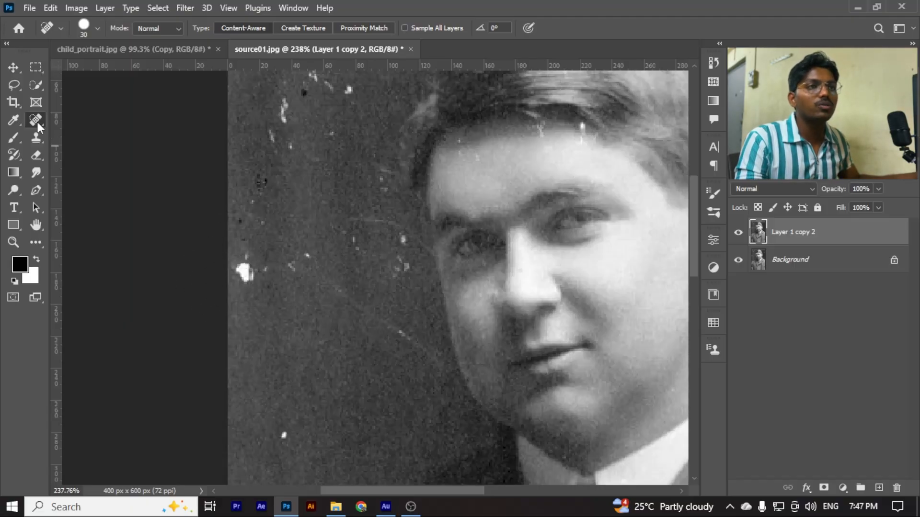
left_click(247, 275)
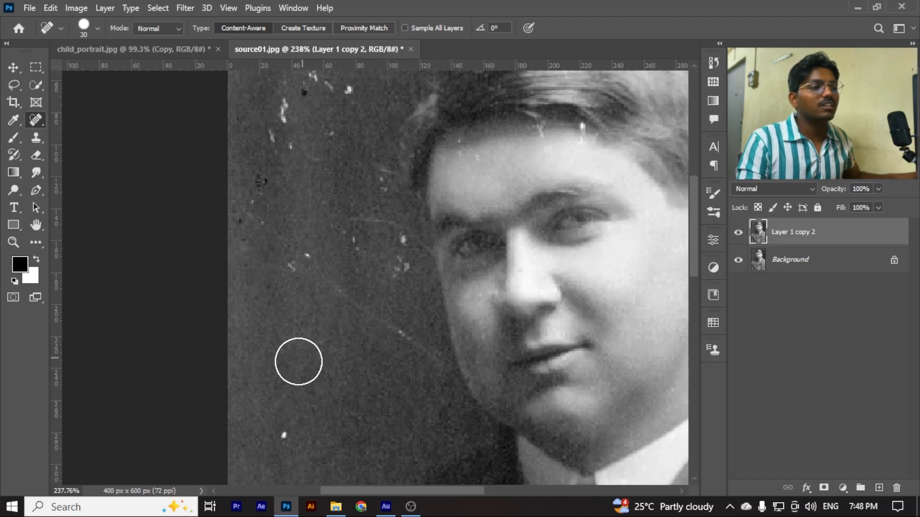
Spot-heal the small white speck above the shoulder and the dark specks in the background on the left
scroll(292, 431, "down", 1)
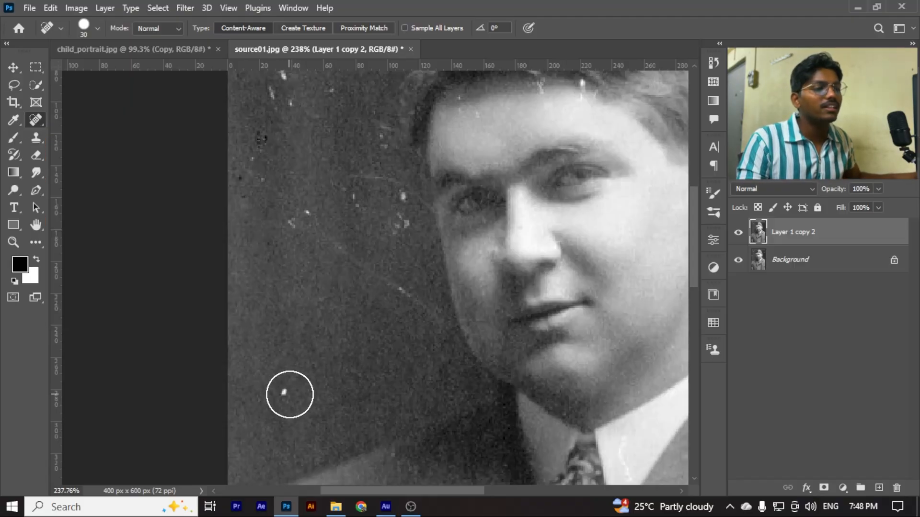
left_click(285, 393)
left_click_drag(261, 178, 283, 193)
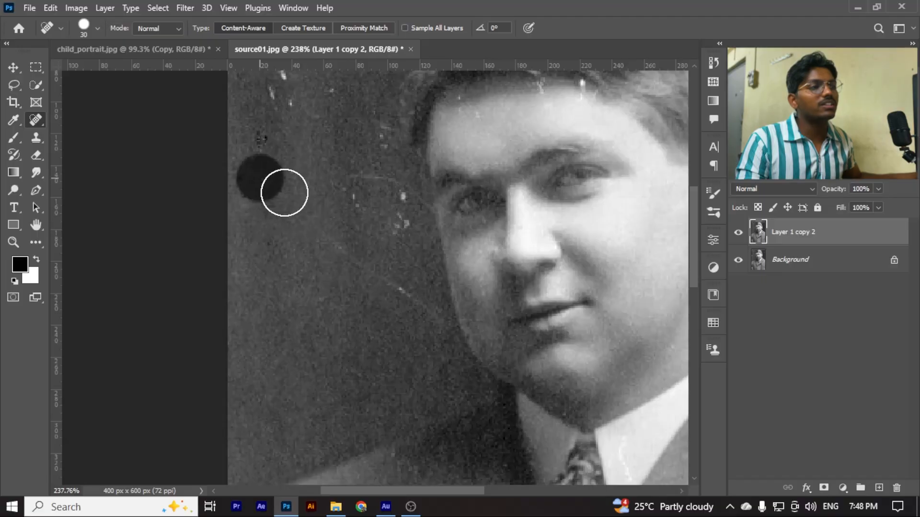
scroll(329, 274, "down", 3)
scroll(328, 274, "up", 2)
scroll(308, 215, "up", 3)
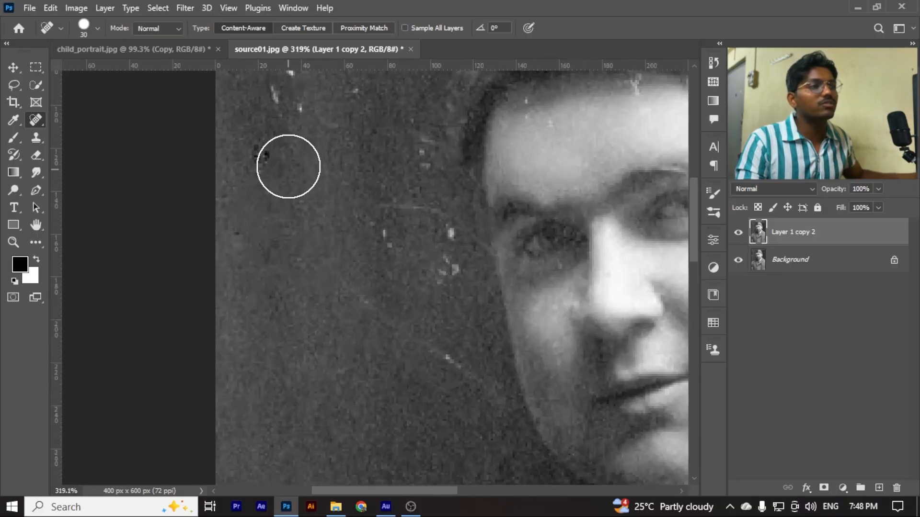
scroll(337, 304, "down", 2)
scroll(301, 153, "up", 2)
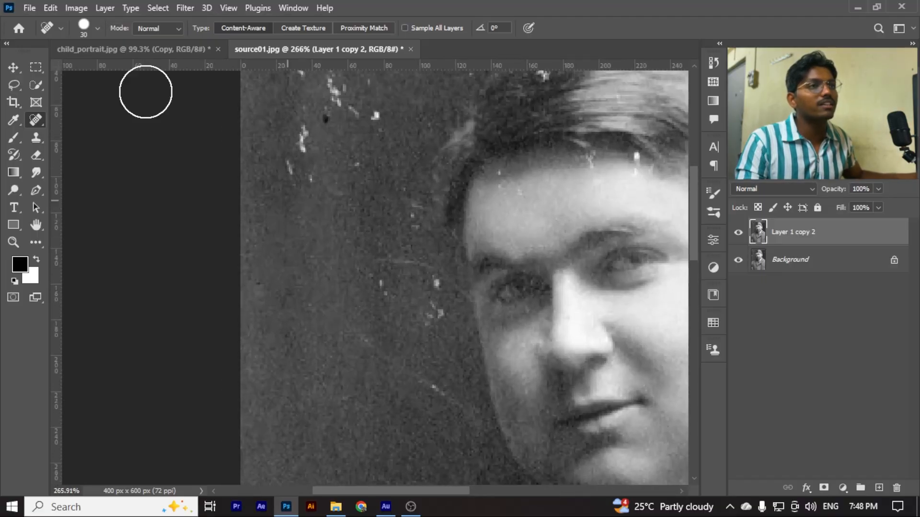
Set the spot healing brush hardness to 53% and remove the white scratches in the upper-left background
left_click(97, 27)
left_click_drag(88, 97, 91, 100)
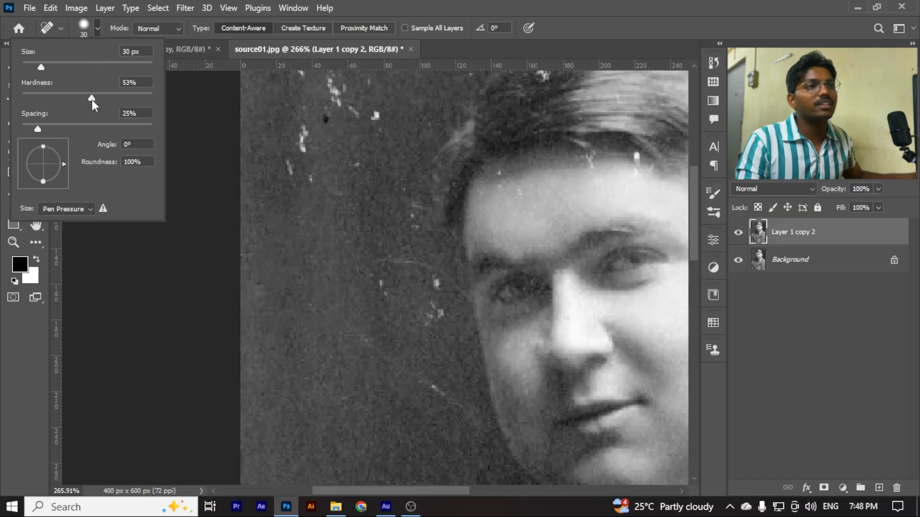
left_click(97, 28)
left_click_drag(304, 170, 309, 184)
scroll(330, 201, "up", 2)
mouse_move(364, 148)
left_mouse_down()
mouse_move(329, 178)
mouse_move(321, 155)
mouse_move(284, 136)
mouse_move(408, 136)
mouse_move(383, 172)
left_mouse_up()
scroll(340, 269, "down", 3)
scroll(321, 238, "down", 3)
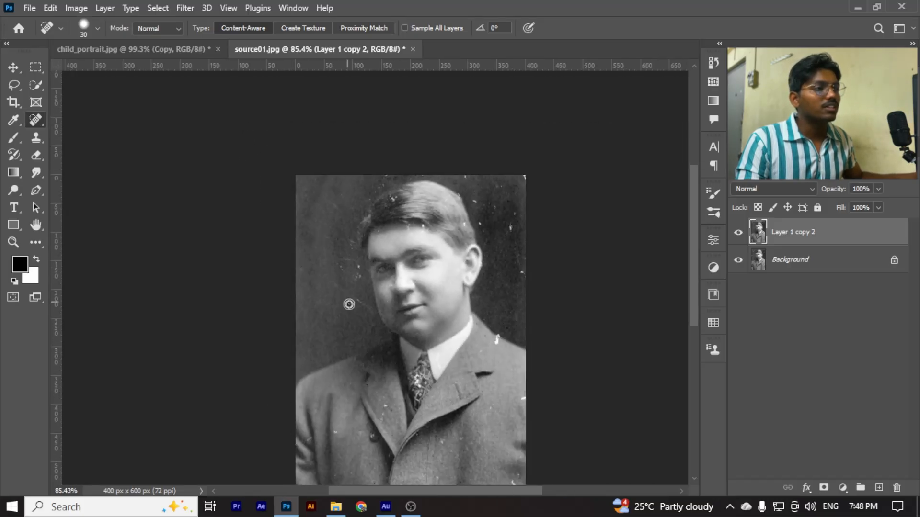
Reduce the spot healing brush to 15 px and remove the specks and scratches in the background beside the face
scroll(374, 273, "up", 4)
key("bracketleft")
key("bracketleft")
key("bracketleft")
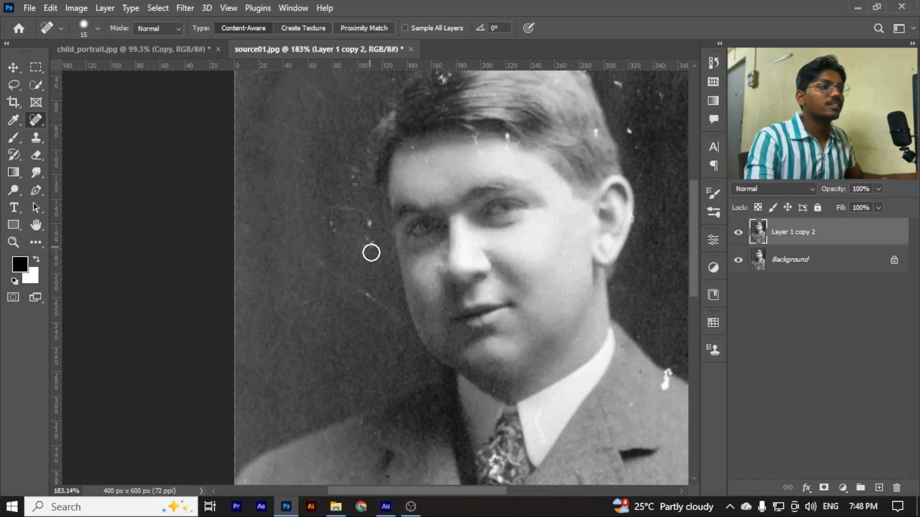
mouse_move(370, 242)
left_mouse_down()
mouse_move(372, 255)
mouse_move(364, 216)
mouse_move(330, 259)
left_mouse_up()
scroll(326, 298, "down", 3)
scroll(335, 258, "up", 4)
left_click_drag(361, 318, 364, 341)
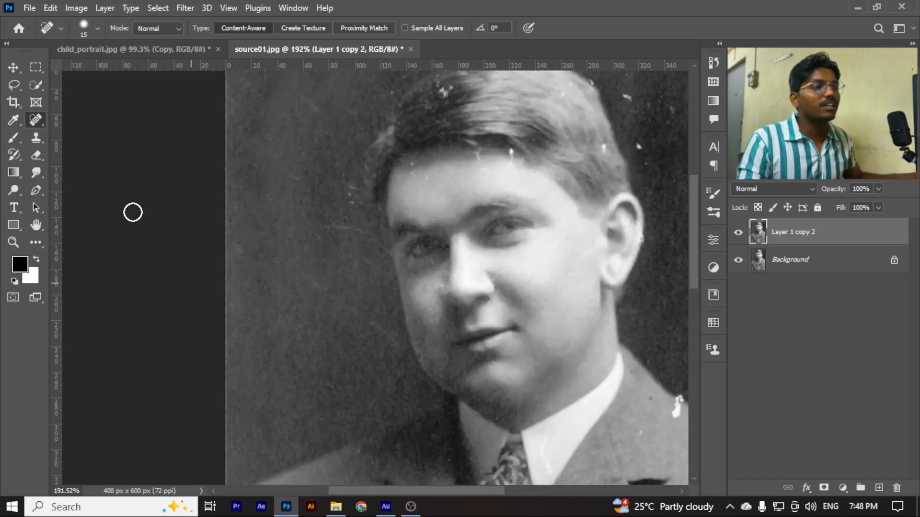
Choose the Healing Brush Tool and prepare a fresh duplicate of the Background layer, hiding Layer 1 copy 2
right_click(36, 126)
left_click(72, 136)
scroll(313, 248, "down", 2)
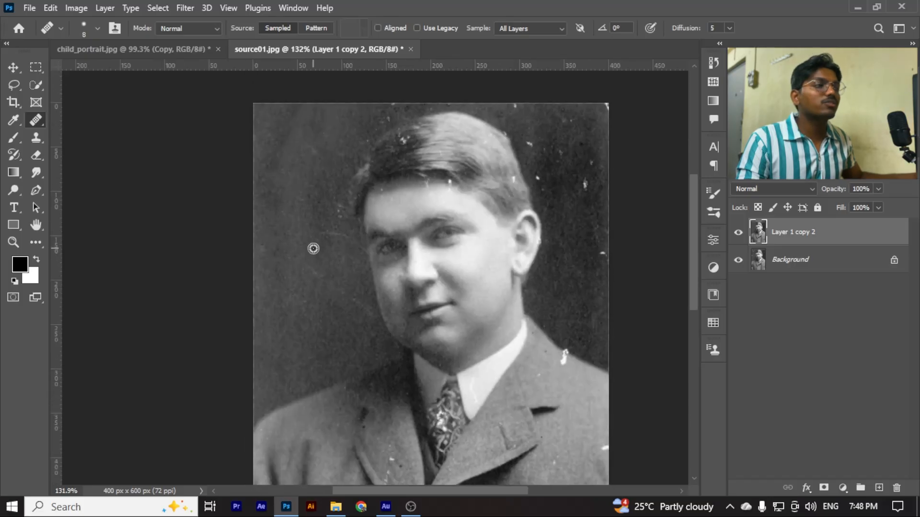
scroll(314, 179, "up", 4)
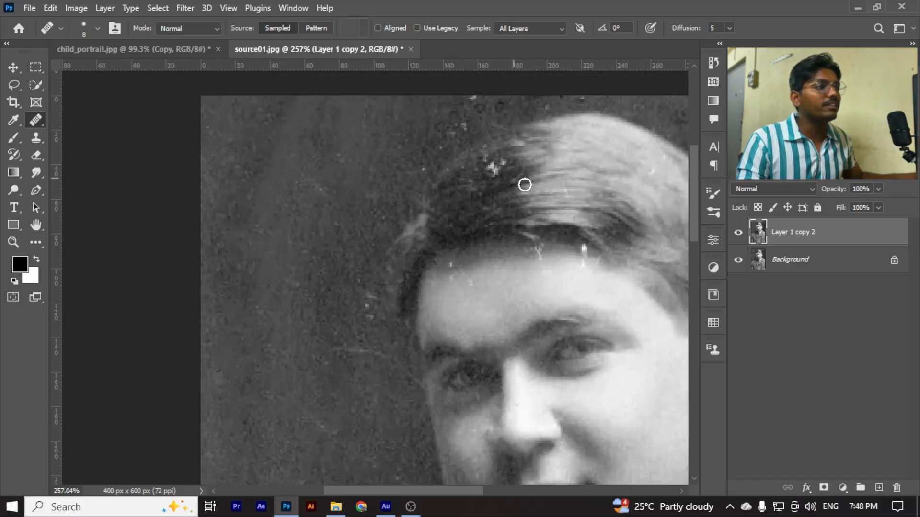
left_click(800, 259)
key("ctrl+j")
left_click(737, 235)
Enlarge the healing brush to 45 px and heal the white blotches, dark specks and scratches in the background beside the face
scroll(307, 288, "down", 4)
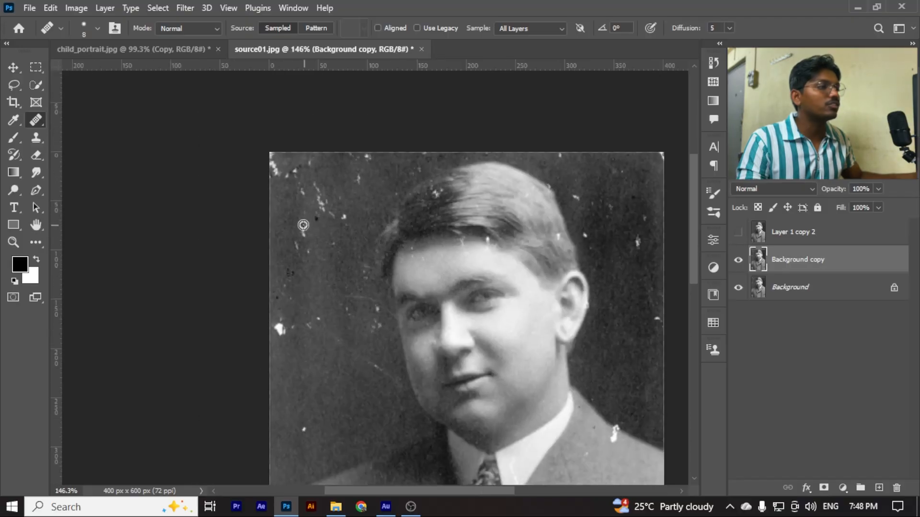
scroll(341, 357, "up", 3)
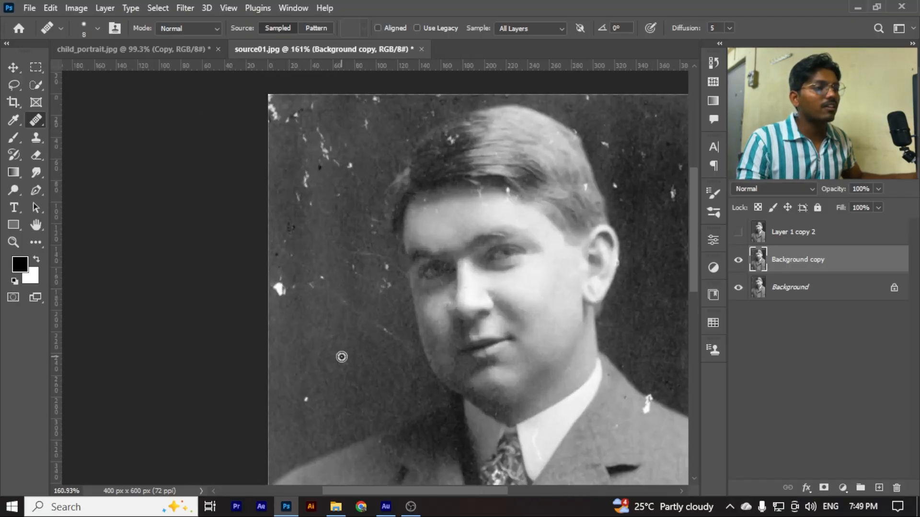
key("bracketright")
key("bracketright")
key("bracketright")
key("bracketright")
key("bracketright")
key("bracketright")
key("bracketright")
key("bracketright")
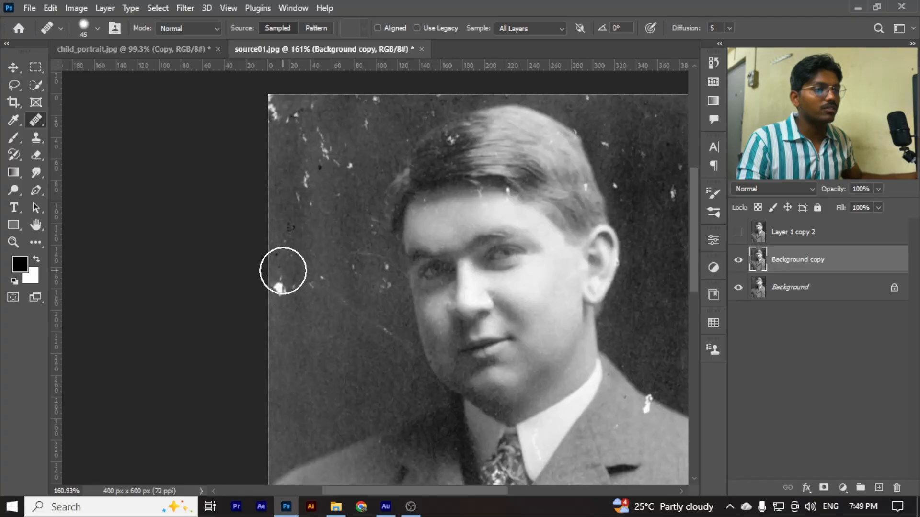
left_click_drag(280, 288, 312, 287)
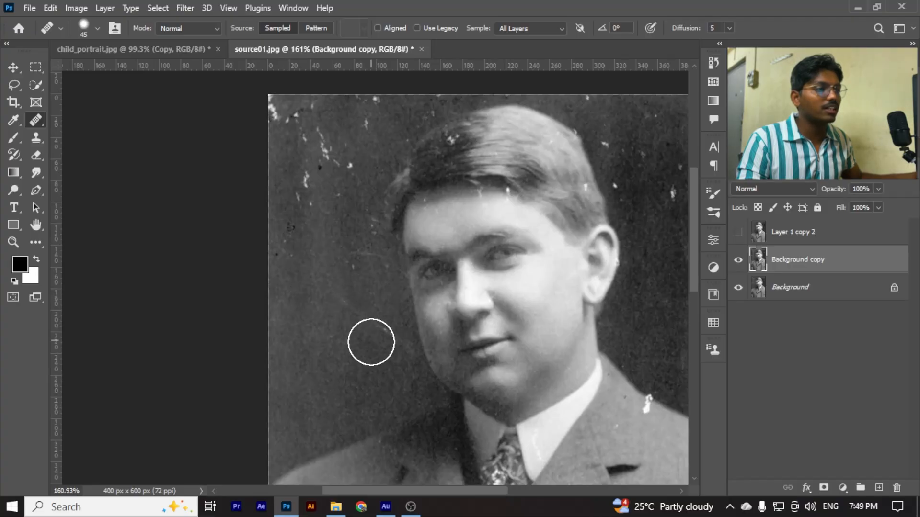
scroll(324, 344, "down", 1)
scroll(324, 344, "up", 2)
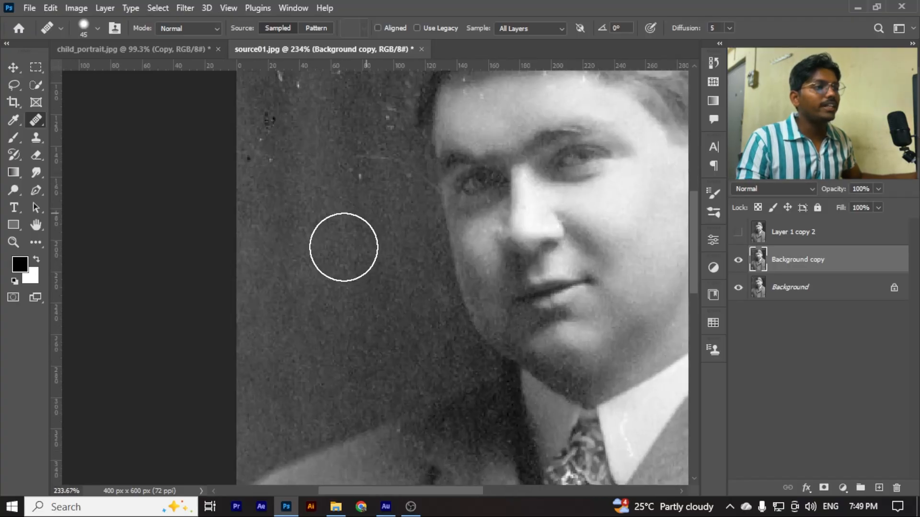
scroll(354, 374, "up", 1)
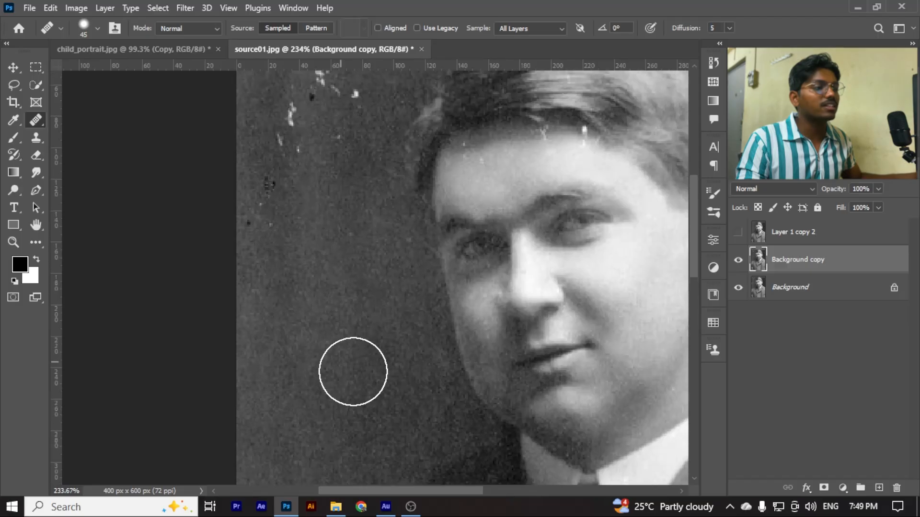
scroll(312, 263, "down", 2)
left_click(290, 285)
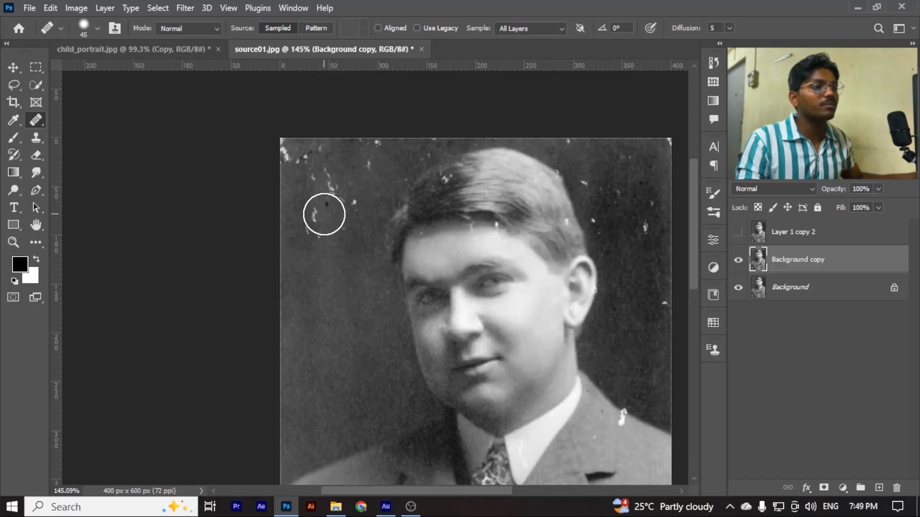
Heal the white scratches and dark spots across the upper-left background beside the hair
left_click(324, 214)
left_click(311, 242)
left_click(347, 231)
left_click(352, 202)
left_click(322, 188)
left_click(296, 165)
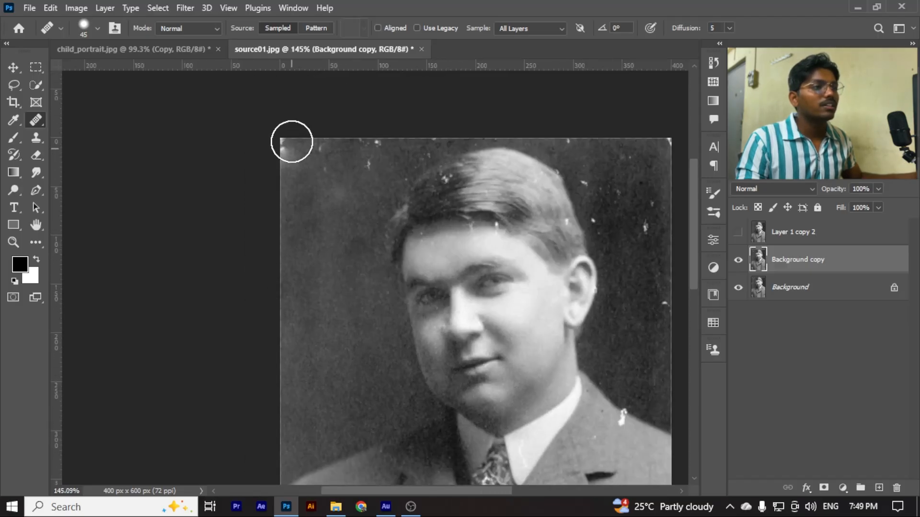
Heal the damaged upper-left corner of the photo and the specks along its top edge up to the hair
left_click(291, 142)
left_click(287, 156)
left_click(289, 193)
left_click(318, 157)
left_click(376, 143)
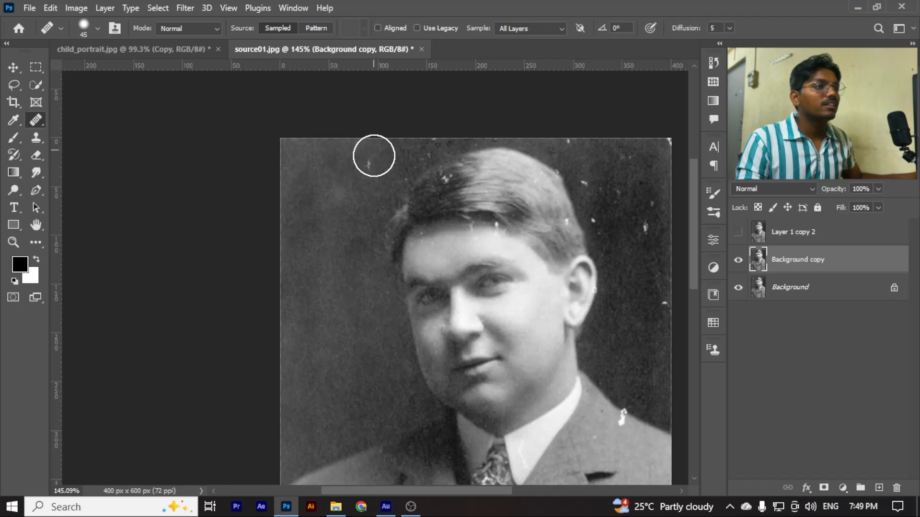
left_click(367, 166)
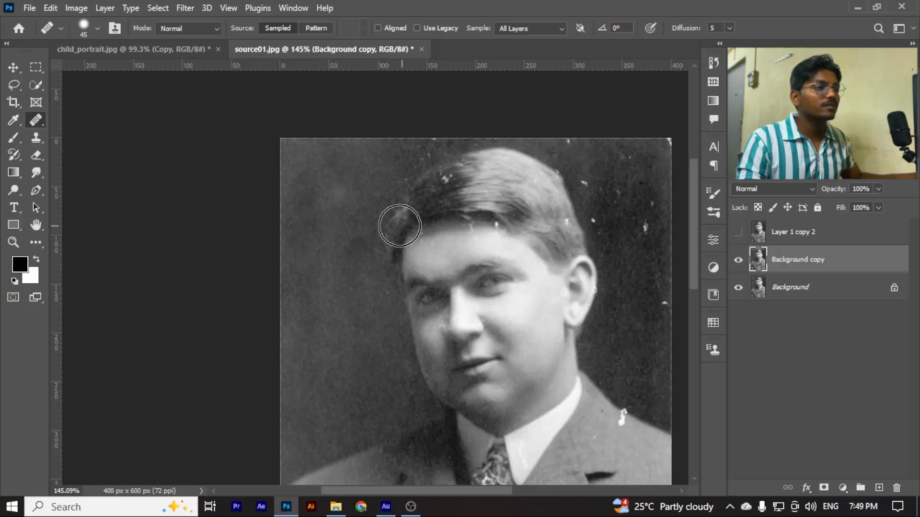
Choose the Patch Tool and duplicate the Background copy layer as the working layer, hiding Background copy underneath
scroll(314, 188, "down", 2)
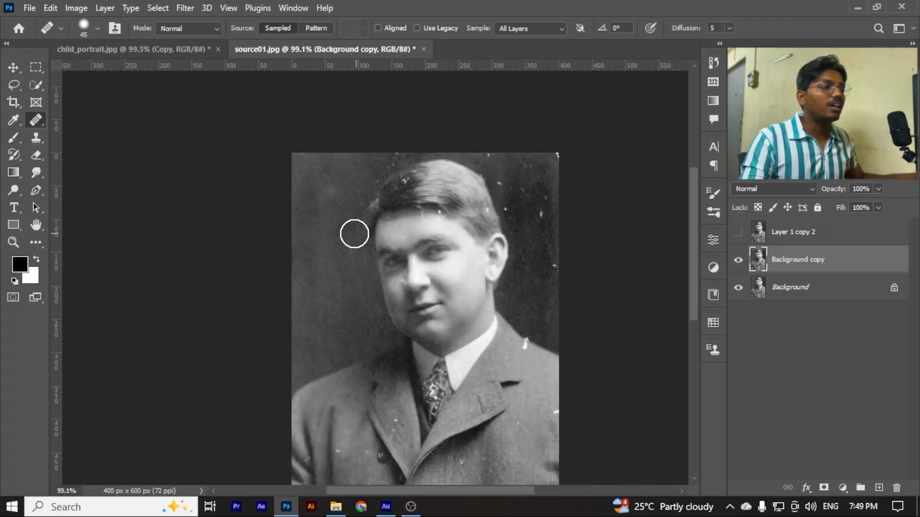
scroll(505, 249, "down", 1)
scroll(474, 234, "up", 3)
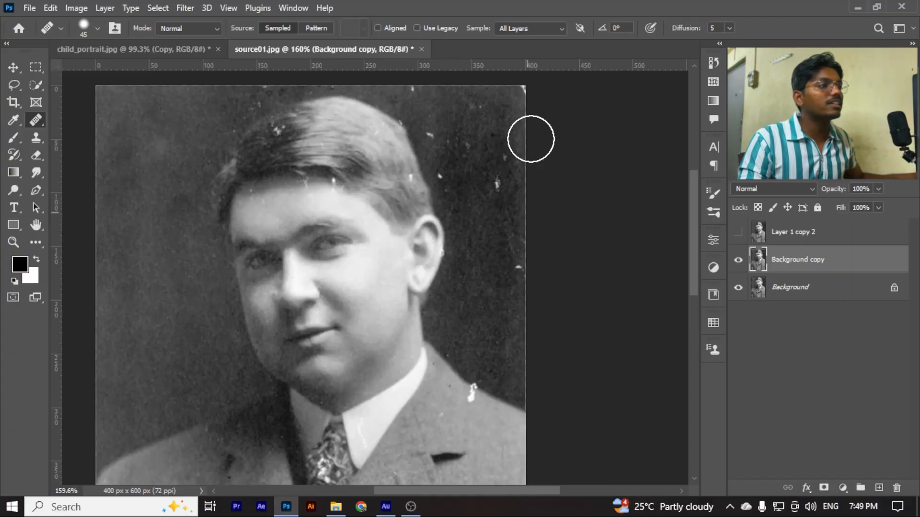
scroll(414, 210, "down", 2)
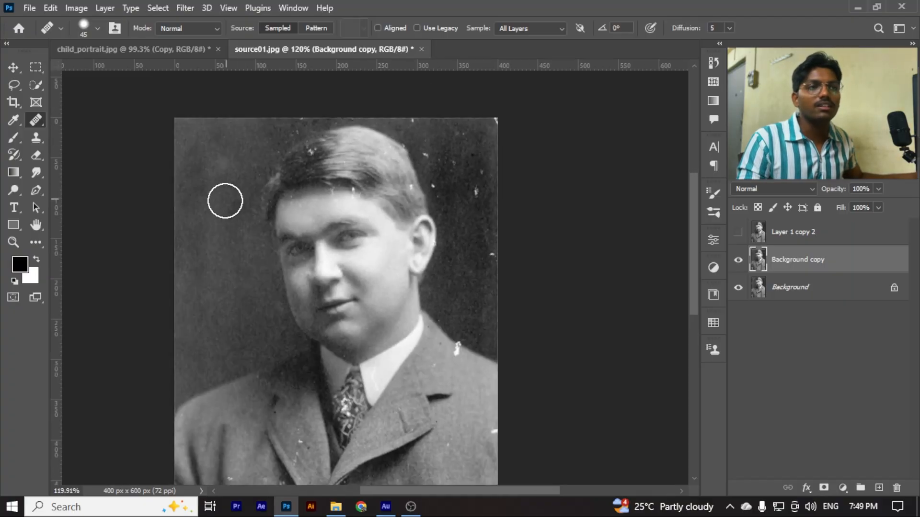
left_click(37, 117)
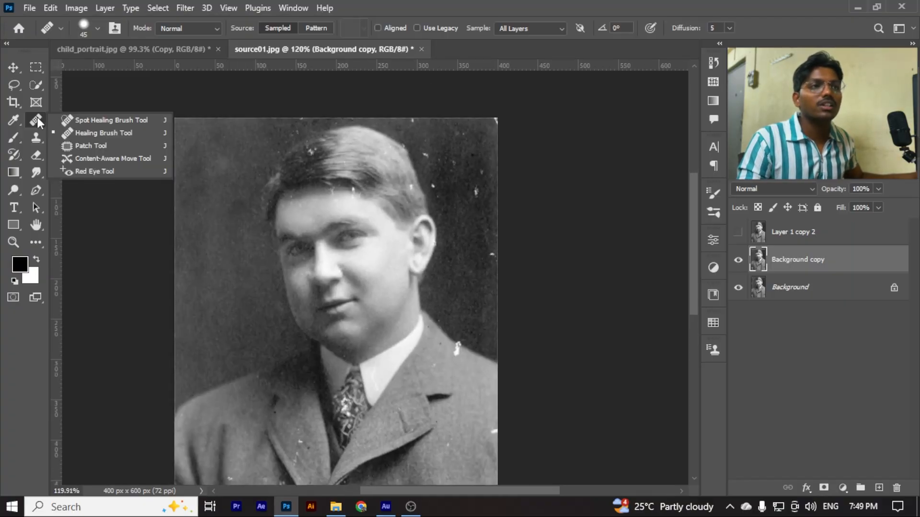
left_click(105, 146)
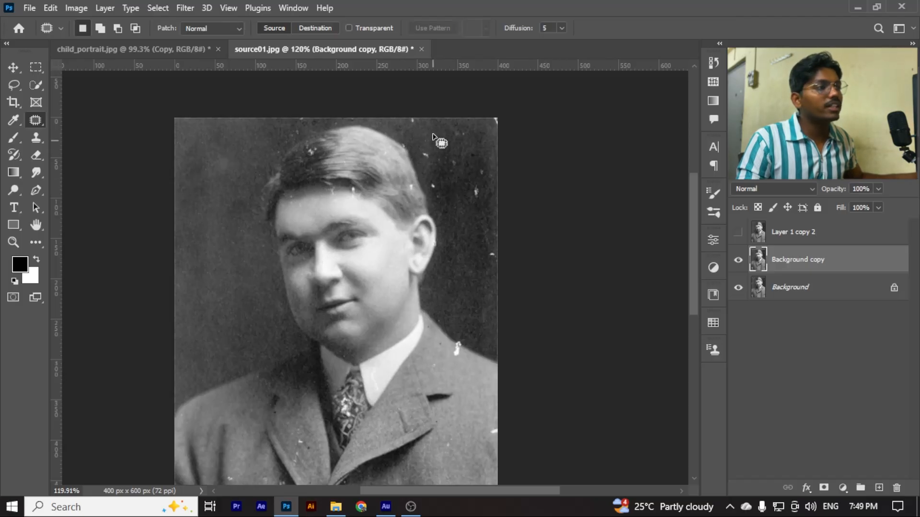
scroll(458, 169, "up", 3, "alt")
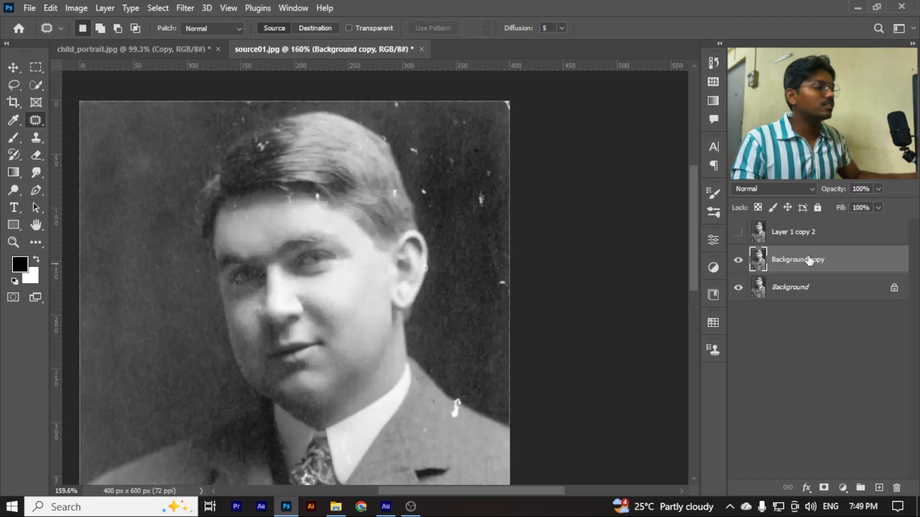
key("ctrl+j")
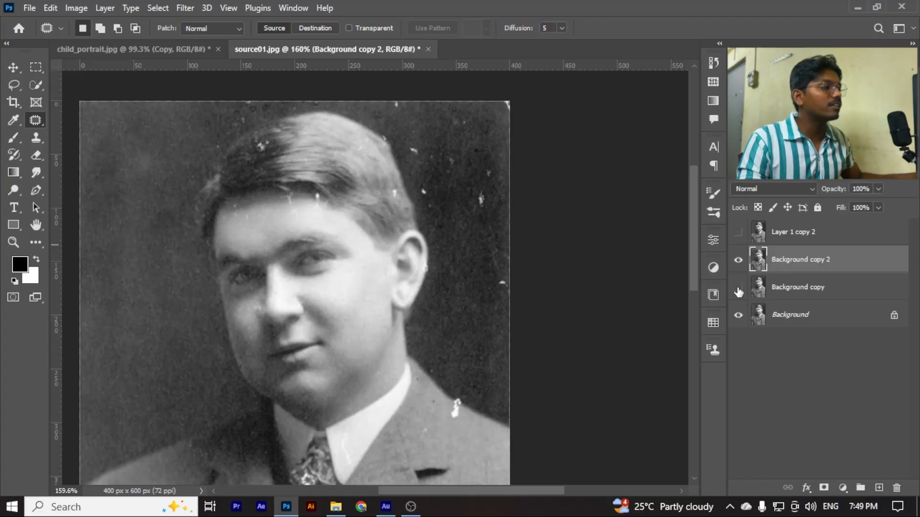
left_click(780, 234)
left_click(790, 261)
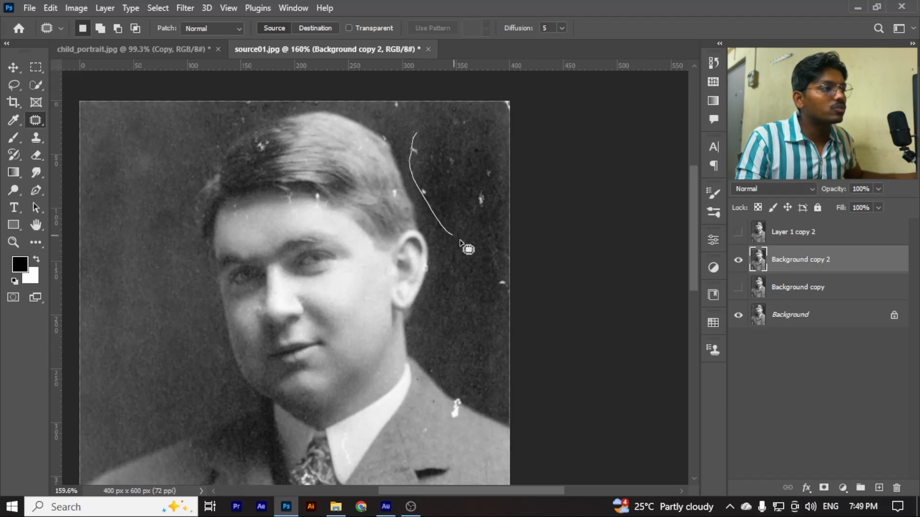
Patch the speckled background to the right of the hair with clean background from left of the face, and deselect
mouse_move(513, 192)
left_mouse_down()
mouse_move(478, 132)
mouse_move(420, 136)
left_mouse_up()
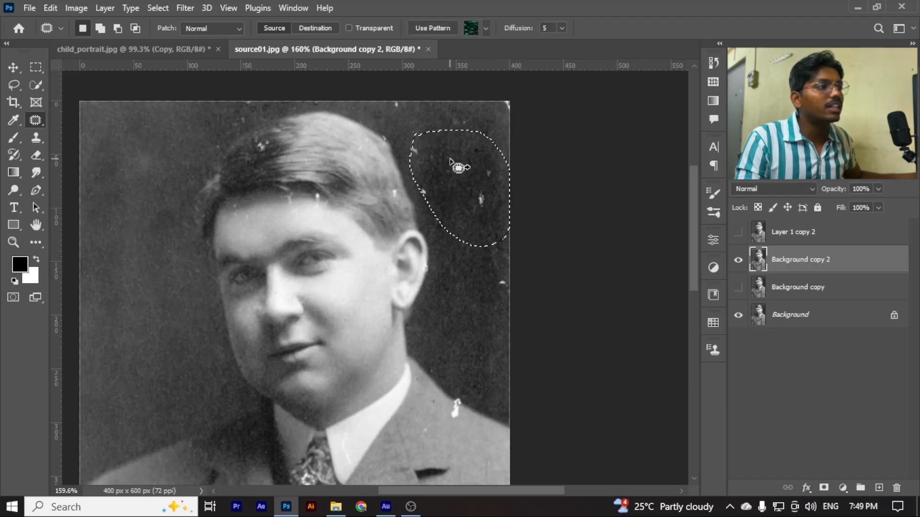
left_click_drag(455, 160, 130, 241)
key("ctrl+d")
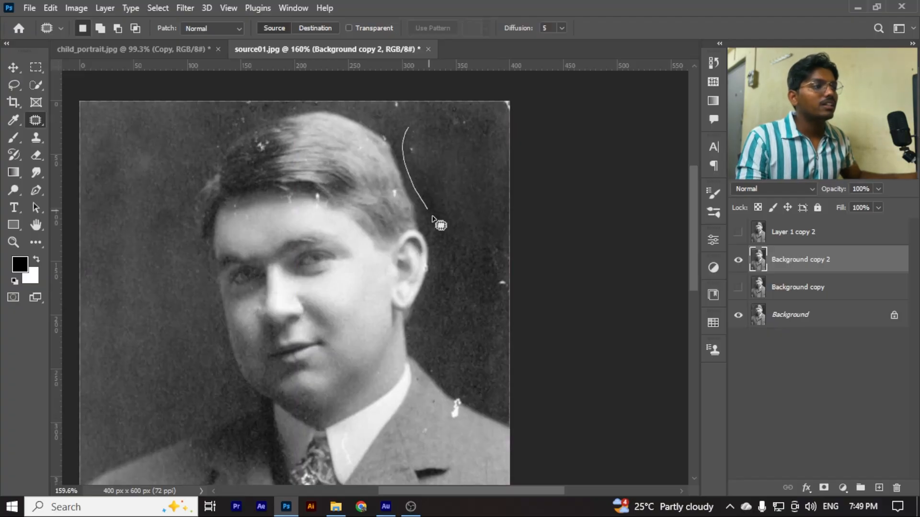
Patch the marks beside the ear and in the upper-right corner with clean background from left of the face, and deselect
mouse_move(512, 301)
left_mouse_down()
mouse_move(506, 150)
mouse_move(410, 131)
left_mouse_up()
left_click_drag(436, 162, 149, 262)
mouse_move(396, 98)
left_mouse_down()
mouse_move(391, 120)
mouse_move(436, 157)
mouse_move(572, 106)
mouse_move(511, 74)
mouse_move(385, 92)
left_mouse_up()
left_click_drag(458, 122, 150, 105)
key("ctrl+d")
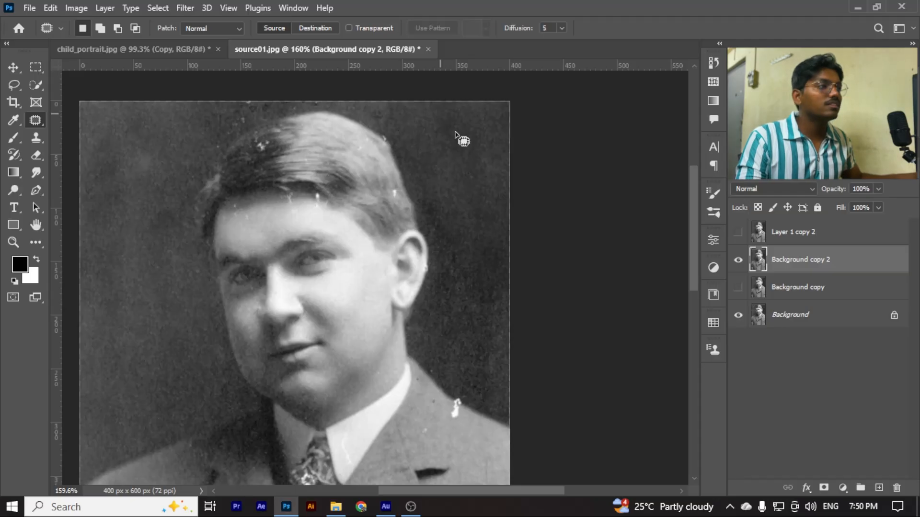
Patch the specks in the background just above the dark side of the hair with clean background from its left, and deselect
scroll(458, 140, "down", 5)
scroll(302, 124, "up", 8)
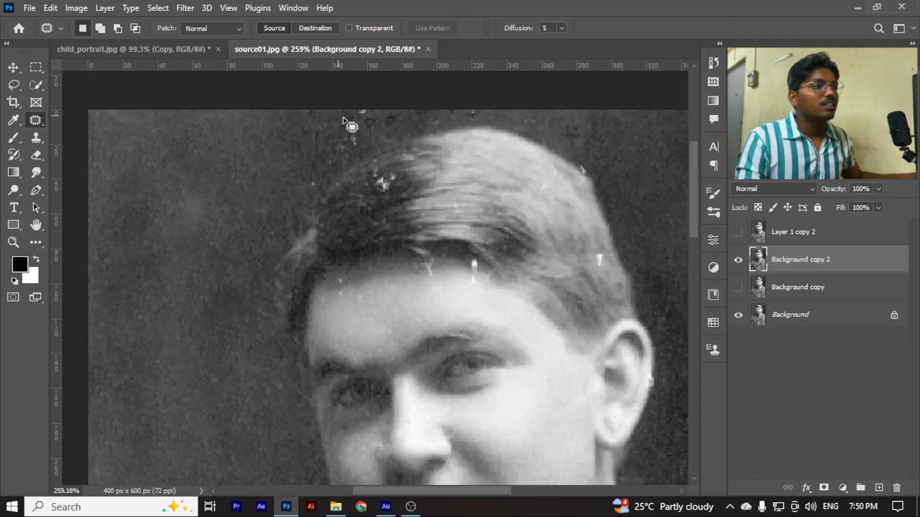
mouse_move(329, 227)
left_mouse_down()
mouse_move(368, 143)
mouse_move(300, 151)
mouse_move(279, 201)
left_mouse_up()
mouse_move(361, 102)
left_mouse_down()
mouse_move(344, 124)
mouse_move(400, 103)
mouse_move(356, 108)
mouse_move(193, 171)
mouse_move(221, 184)
left_mouse_up()
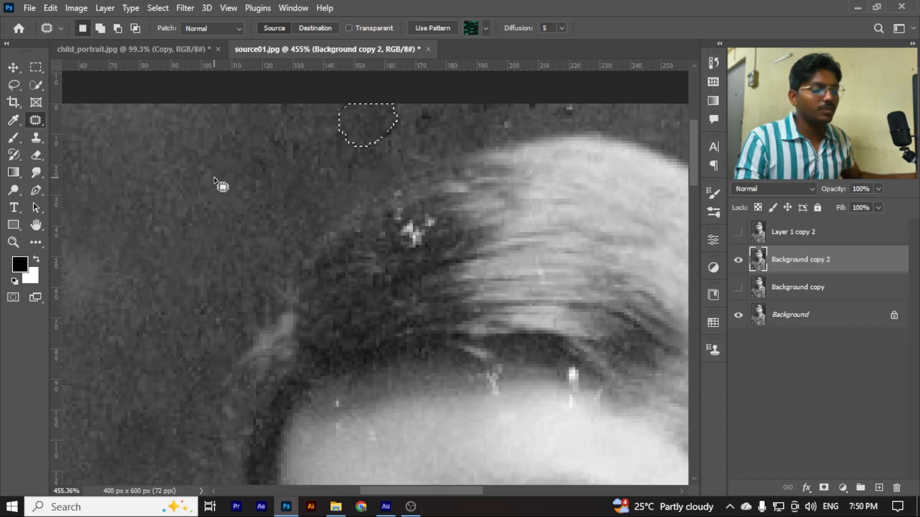
scroll(222, 185, "down", 5)
scroll(319, 180, "up", 3)
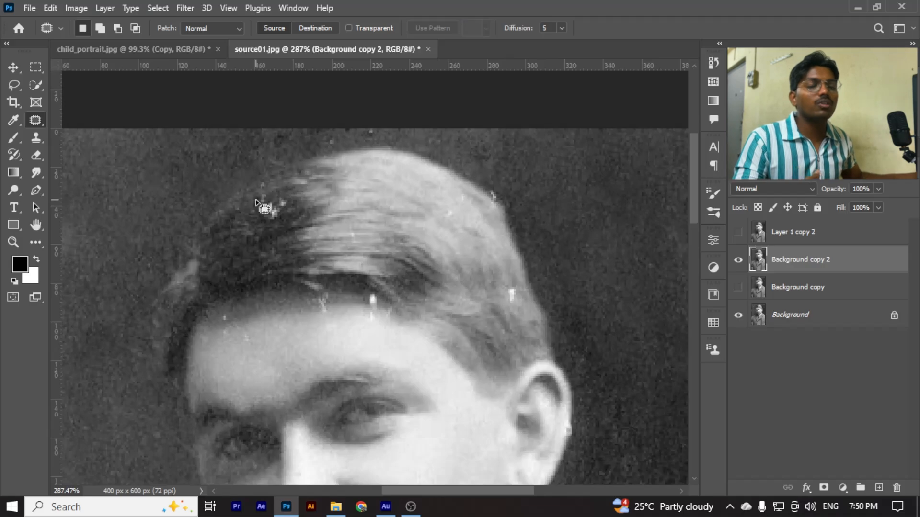
Try to patch the white spots in the dark hair with texture from the lighter hair to the right
scroll(259, 205, "down", 5)
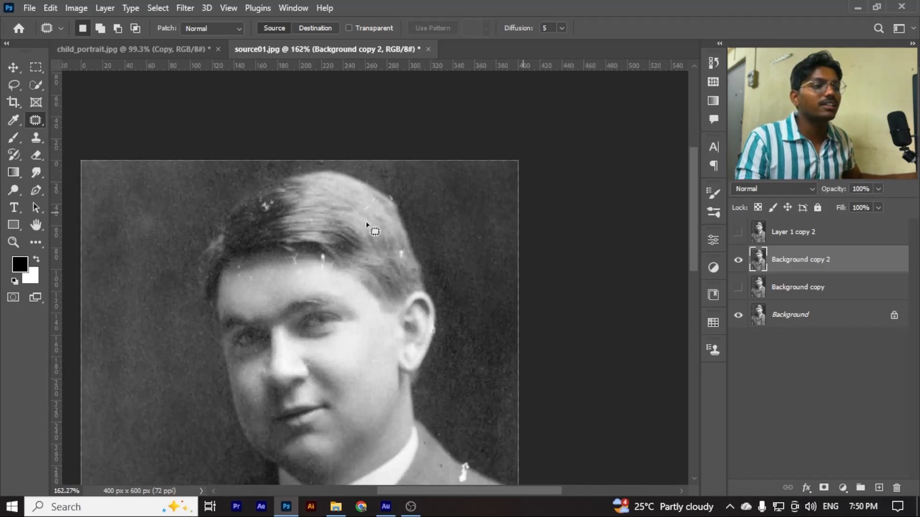
scroll(258, 211, "down", 2)
scroll(293, 197, "up", 4)
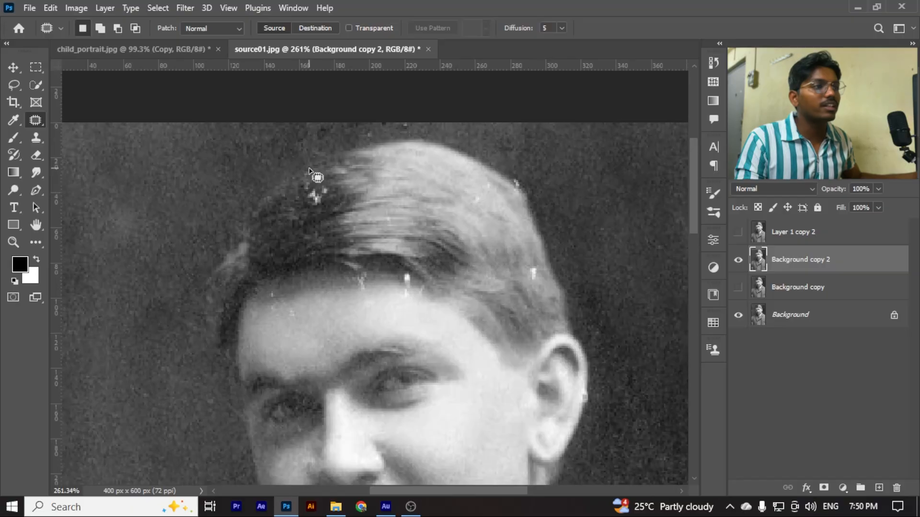
mouse_move(309, 170)
left_mouse_down()
mouse_move(330, 217)
mouse_move(314, 171)
mouse_move(303, 171)
left_mouse_up()
mouse_move(333, 198)
left_mouse_down()
mouse_move(284, 243)
mouse_move(453, 207)
left_mouse_up()
key("ctrl+d")
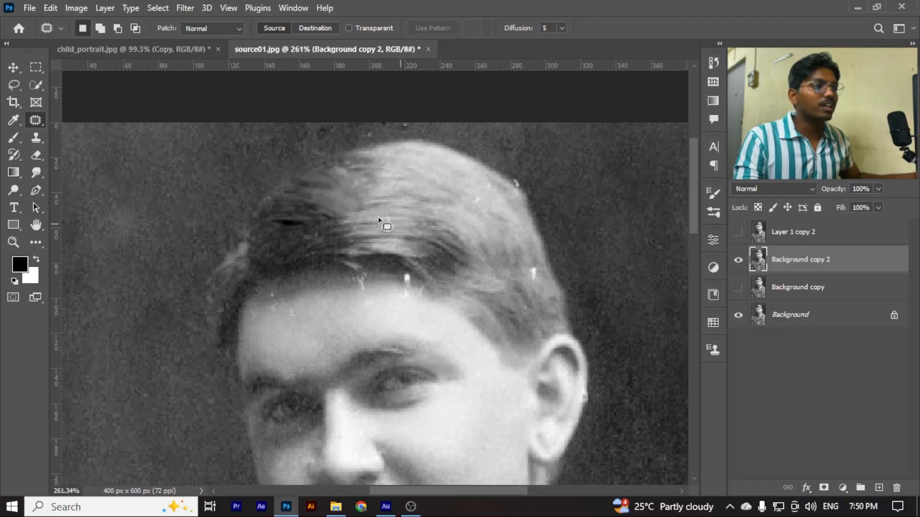
scroll(301, 206, "up", 2)
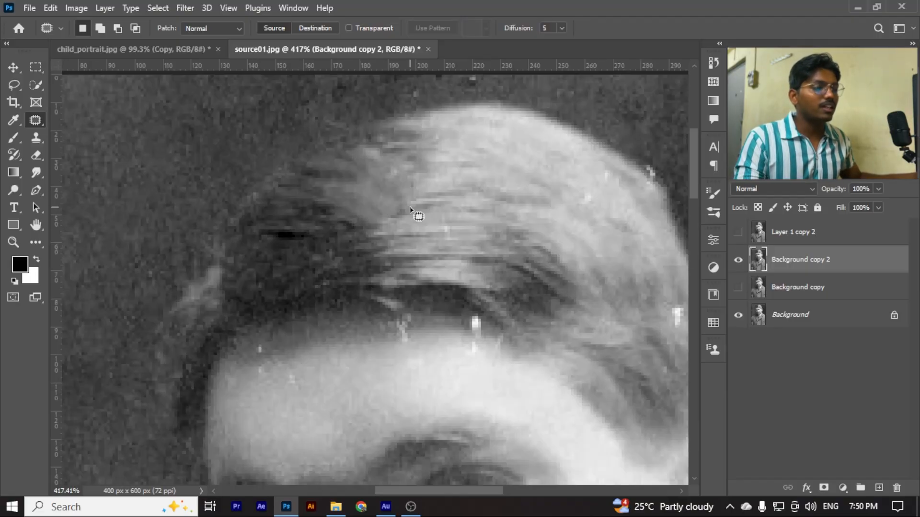
key("ctrl+z")
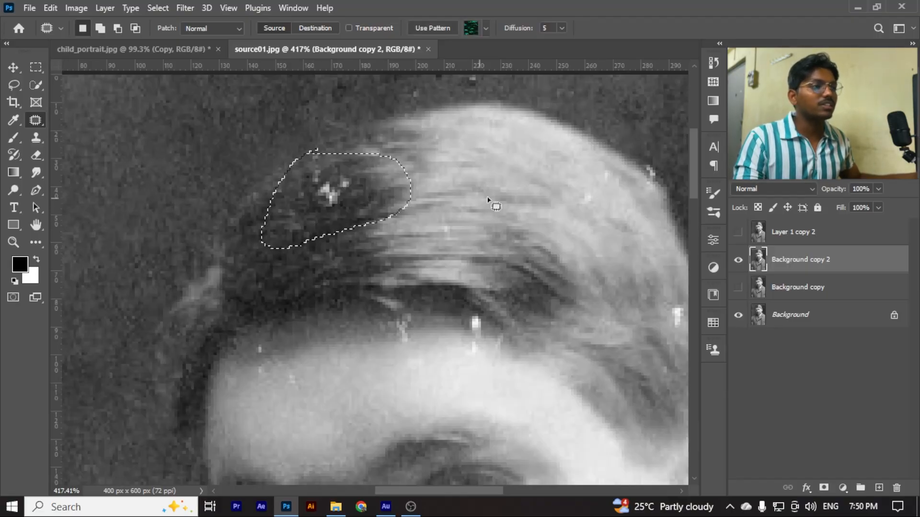
key("ctrl+d")
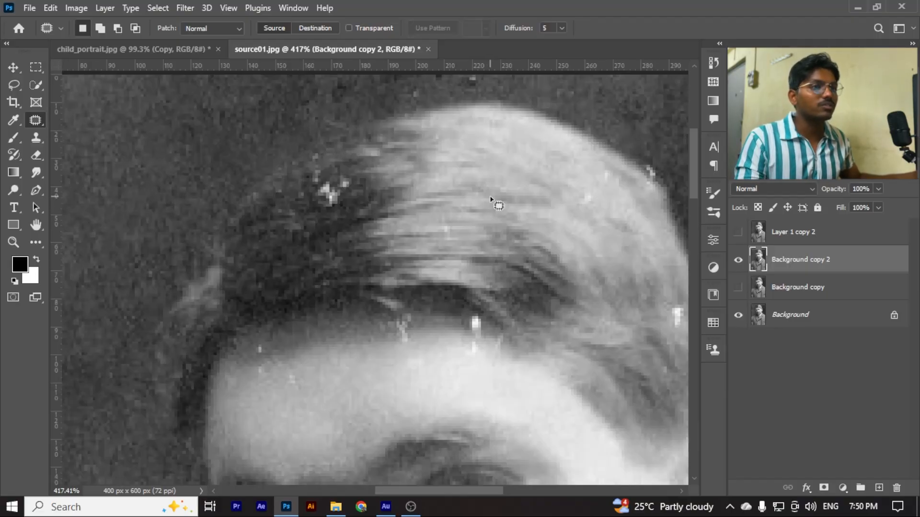
Heal the white spots in the dark part of the hair with the Spot Healing Brush
right_click(37, 121)
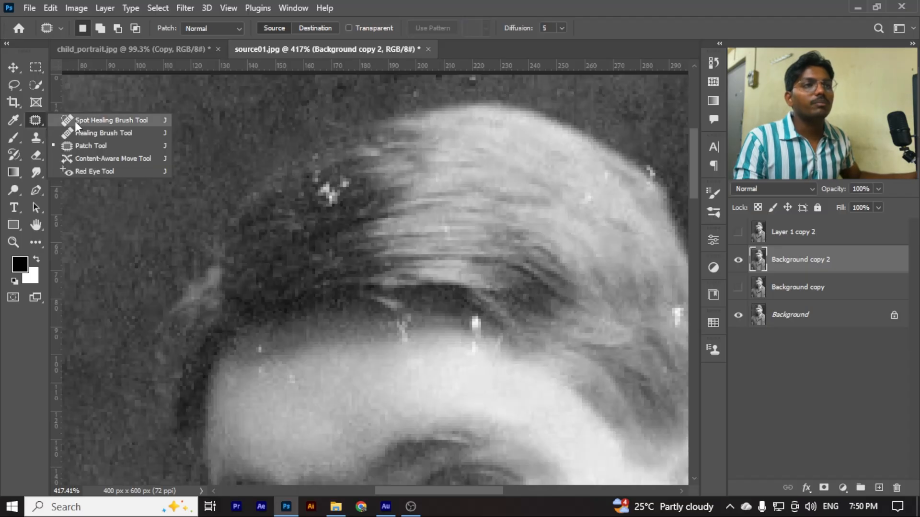
left_click(120, 121)
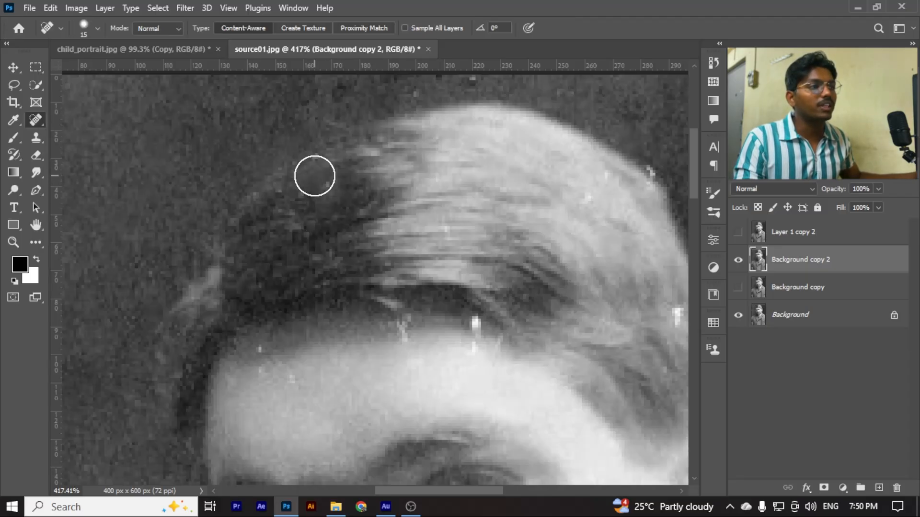
scroll(349, 209, "down", 4)
left_click_drag(328, 194, 407, 164)
left_click_drag(317, 219, 401, 188)
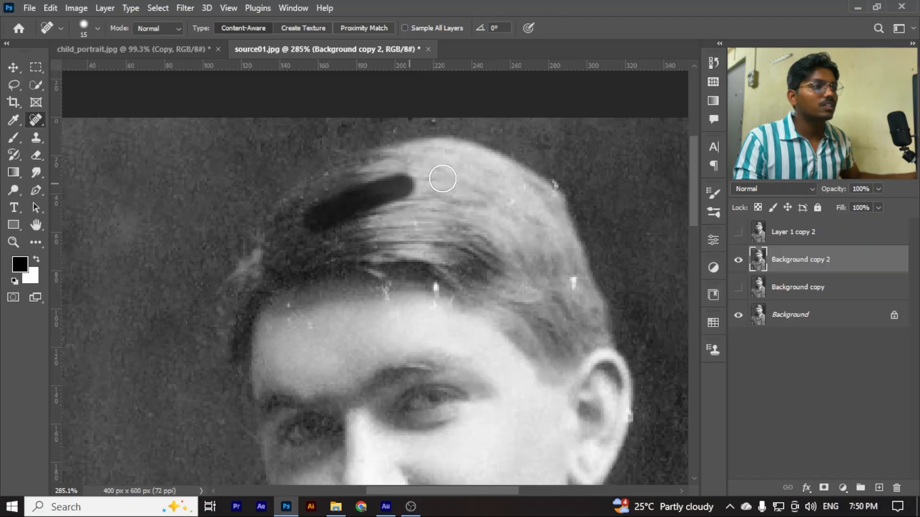
left_click_drag(322, 236, 388, 214)
scroll(382, 242, "down", 4)
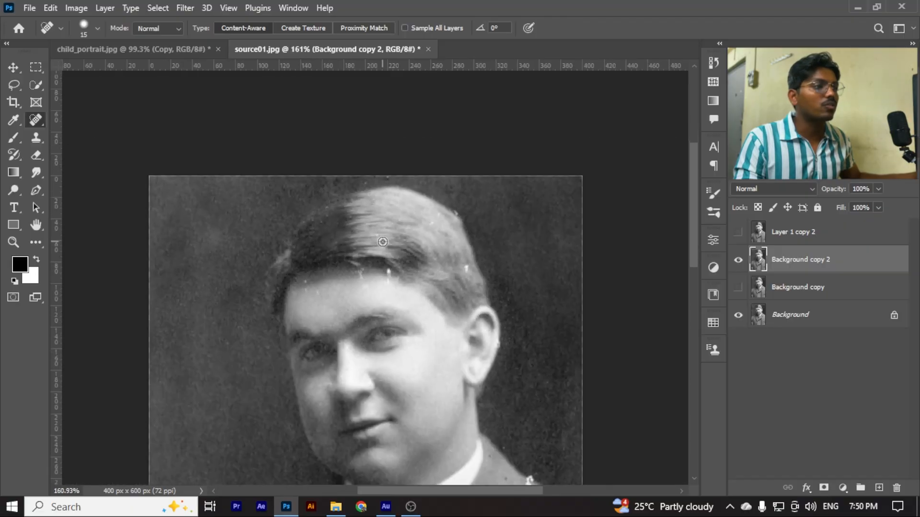
Try to heal the white mark at the middle of the hairline with the Spot Healing Brush
scroll(382, 242, "up", 4)
left_click(339, 289)
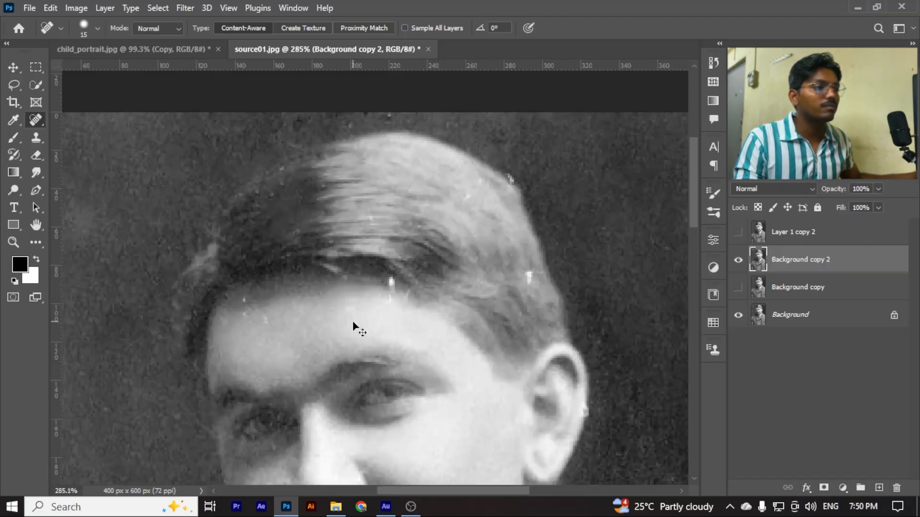
left_click(342, 299, "alt")
left_click(530, 206)
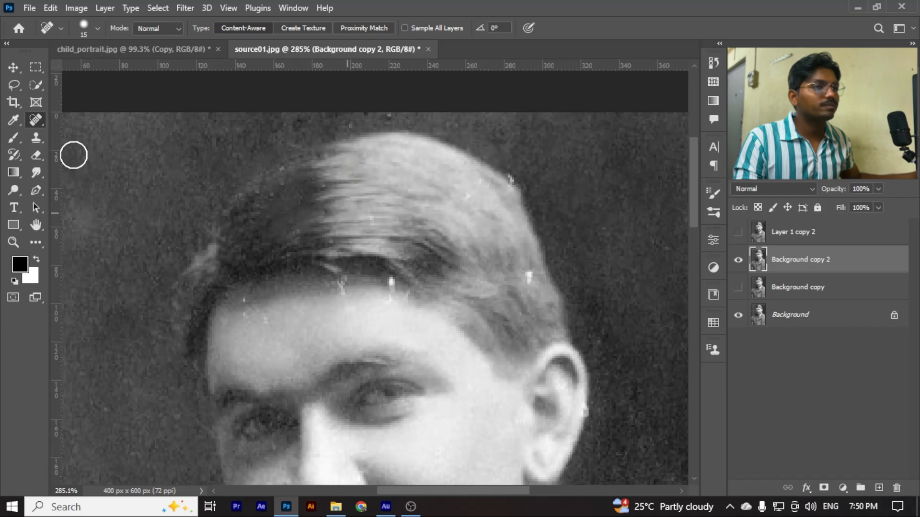
Heal the white mark at the middle of the hairline with the Healing Brush at size 10, sampling clean forehead skin
right_click(41, 125)
left_click(103, 133)
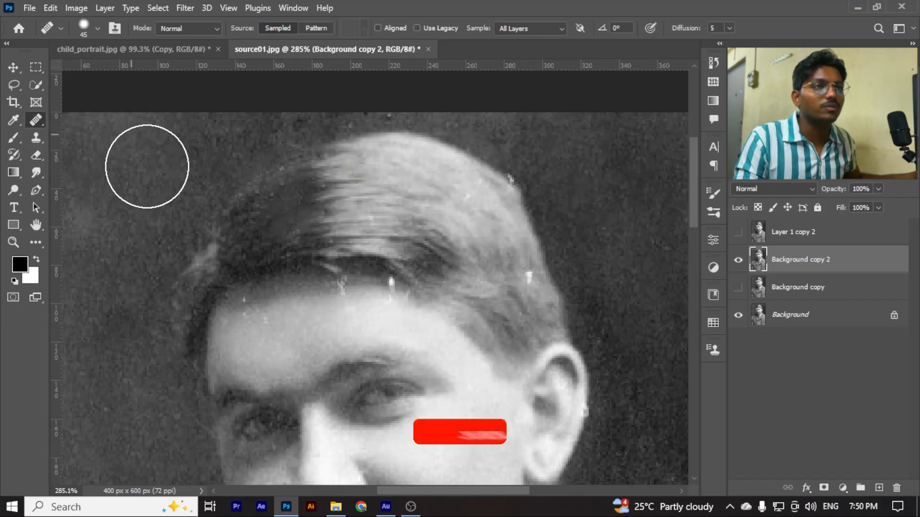
scroll(341, 288, "up", 4)
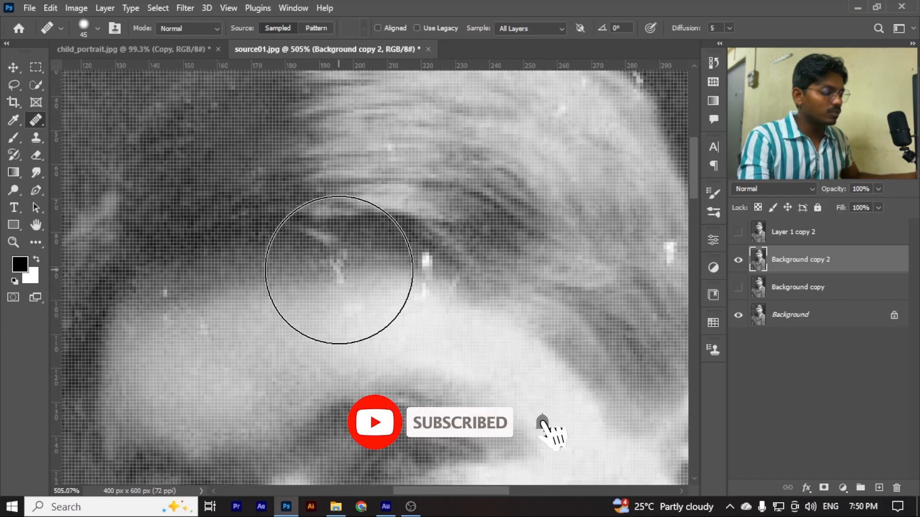
key("bracketleft")
key("bracketleft")
key("bracketleft")
key("bracketleft")
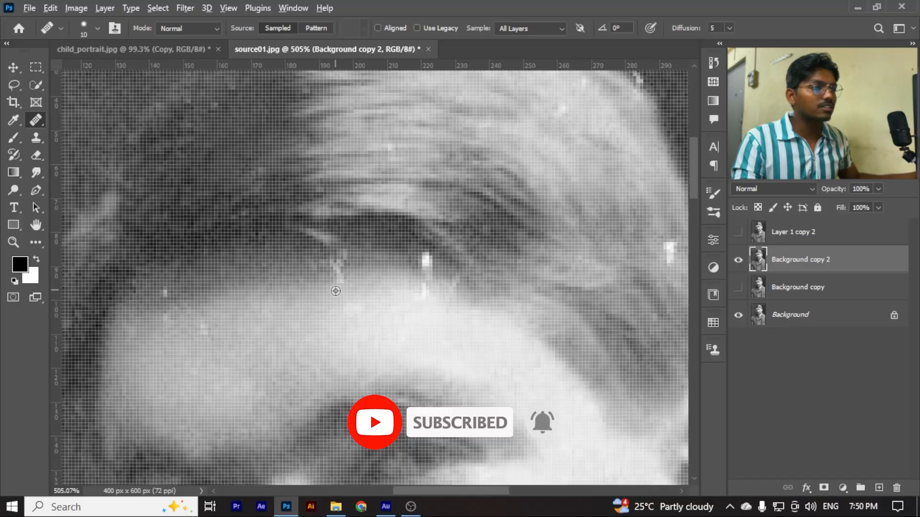
scroll(340, 302, "down", 1)
left_click(340, 306, "alt")
left_click(341, 286)
left_click(335, 271)
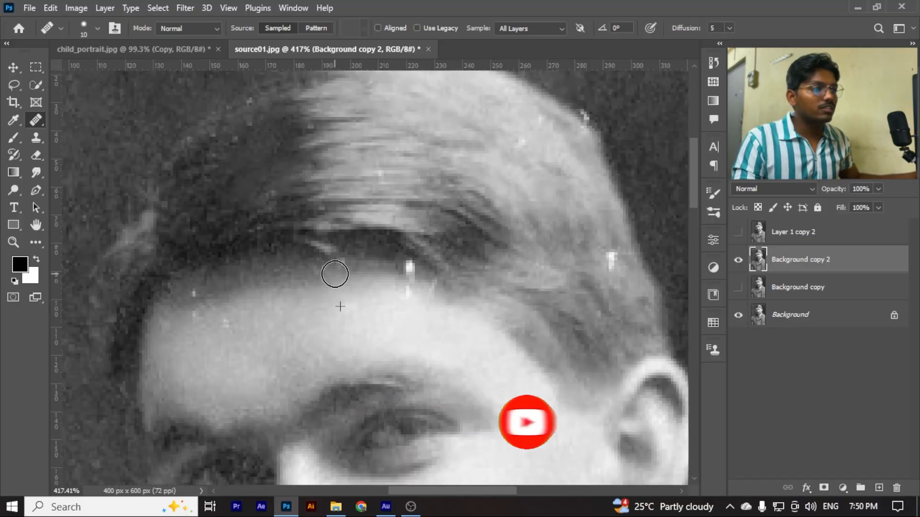
Heal the small specks on the left of the forehead and the bright vertical streak at the hairline
left_click(207, 313)
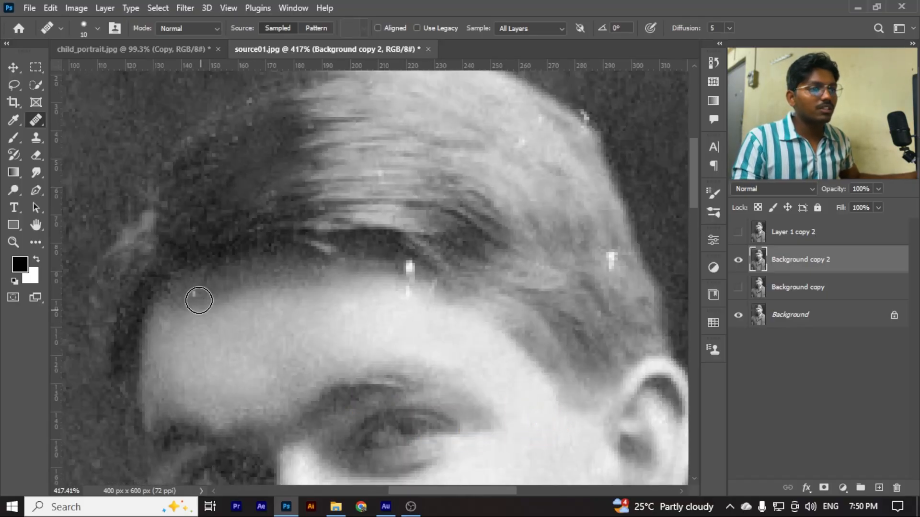
left_click(196, 293)
left_click_drag(405, 292, 407, 268)
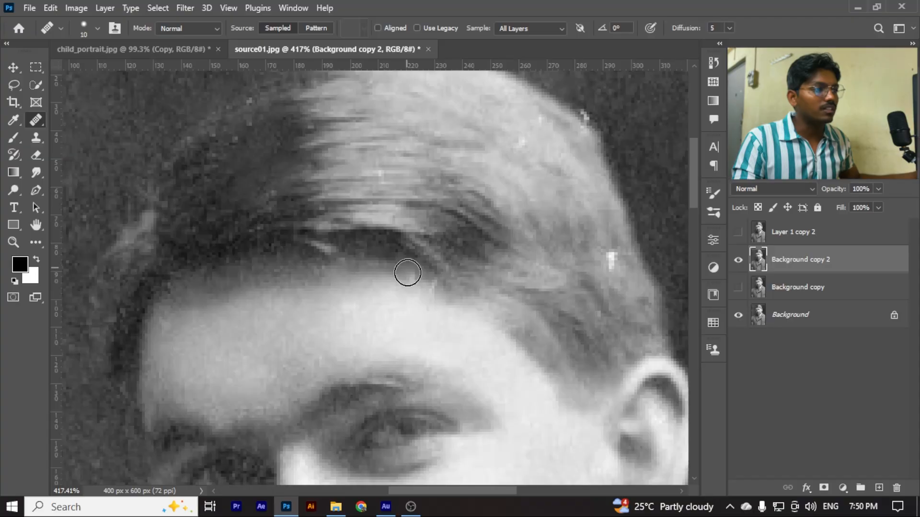
Heal the white spot in the hair above the ear and the specks on the hair's upper-right outline
scroll(404, 279, "down", 1)
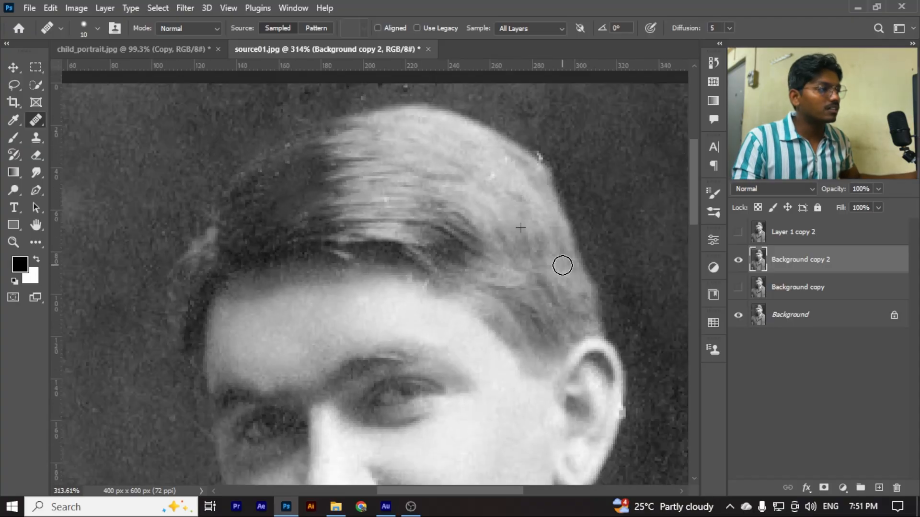
scroll(530, 187, "down", 2)
scroll(551, 156, "up", 3)
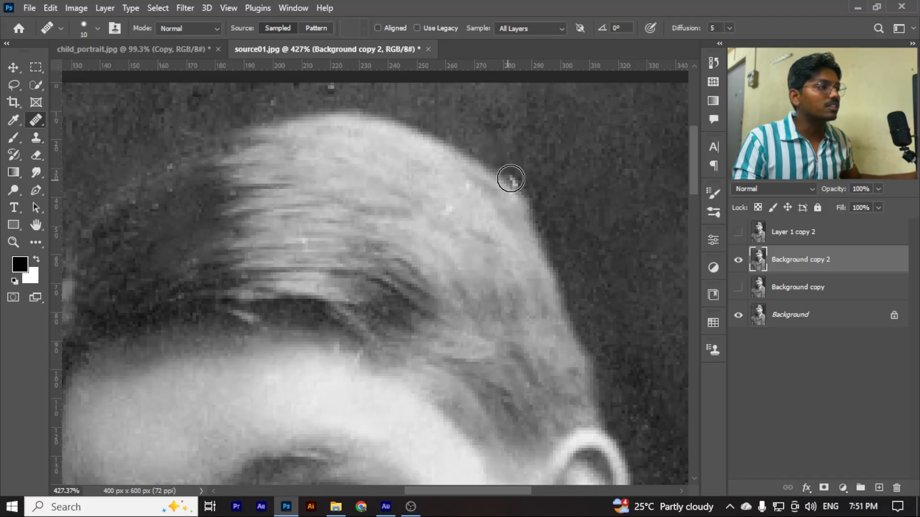
Examine the hair, face and surrounding background at several magnifications for remaining damage
scroll(530, 191, "down", 4)
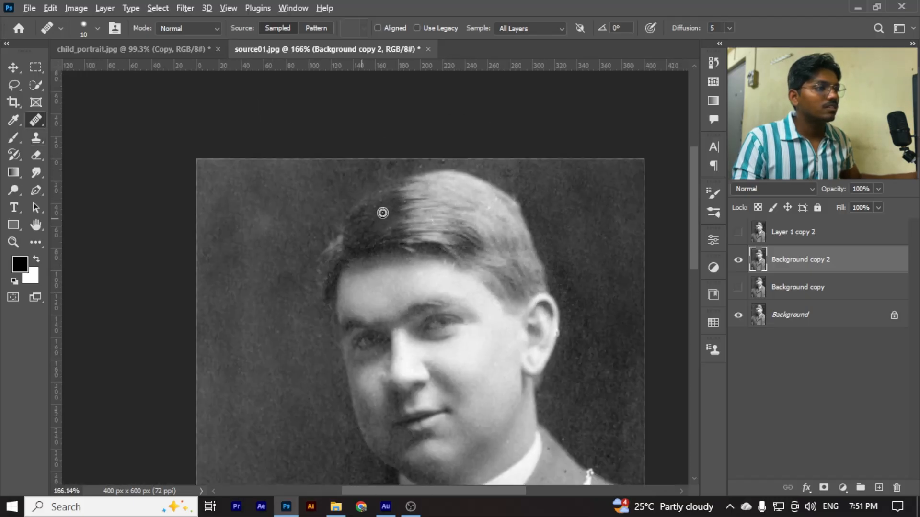
scroll(382, 213, "up", 2)
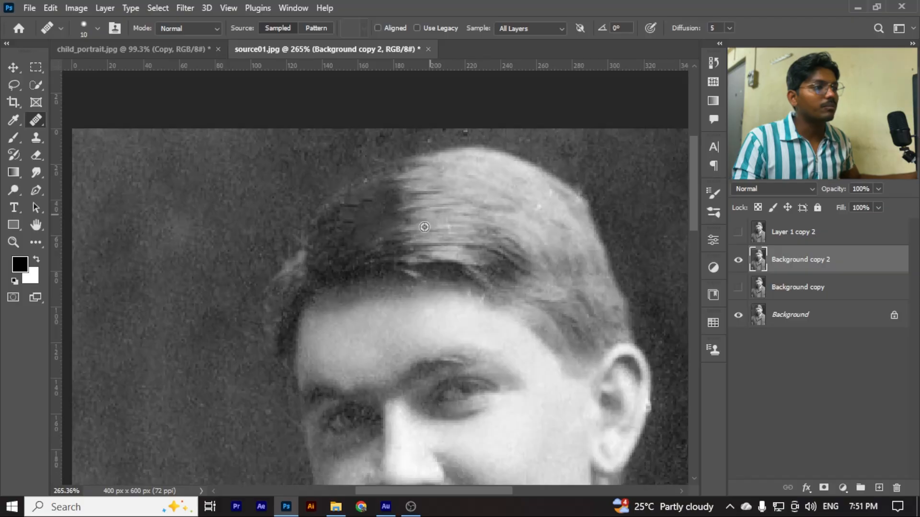
scroll(424, 227, "down", 2)
scroll(408, 242, "up", 2)
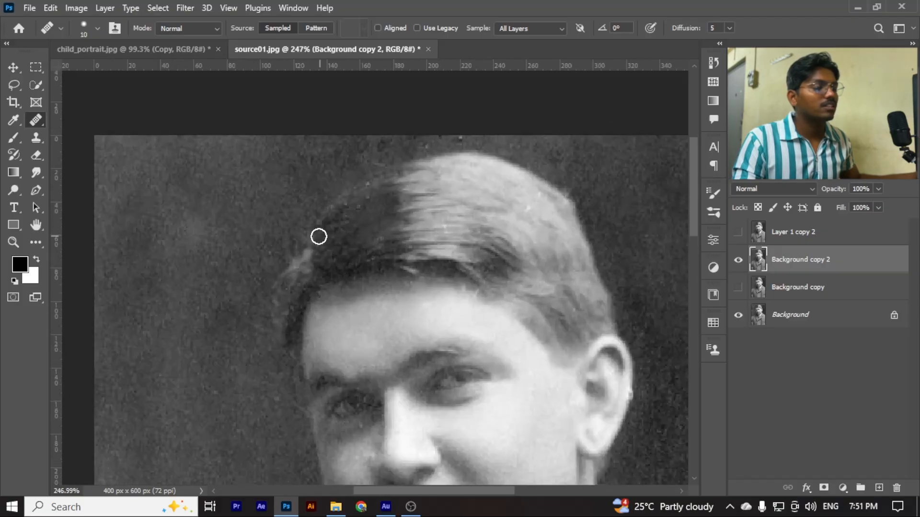
scroll(318, 236, "down", 4)
scroll(326, 296, "up", 2)
scroll(383, 283, "down", 5)
scroll(461, 264, "down", 5)
scroll(515, 307, "down", 3)
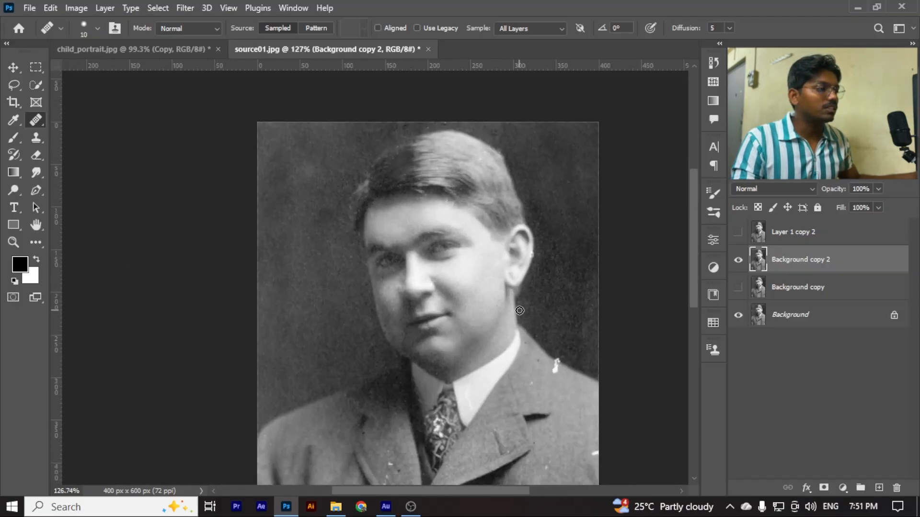
Heal the bright white streak on the jacket's right shoulder edge using nearby fabric and background
scroll(519, 311, "up", 1)
scroll(536, 307, "down", 2)
scroll(528, 281, "up", 2)
scroll(551, 271, "up", 3)
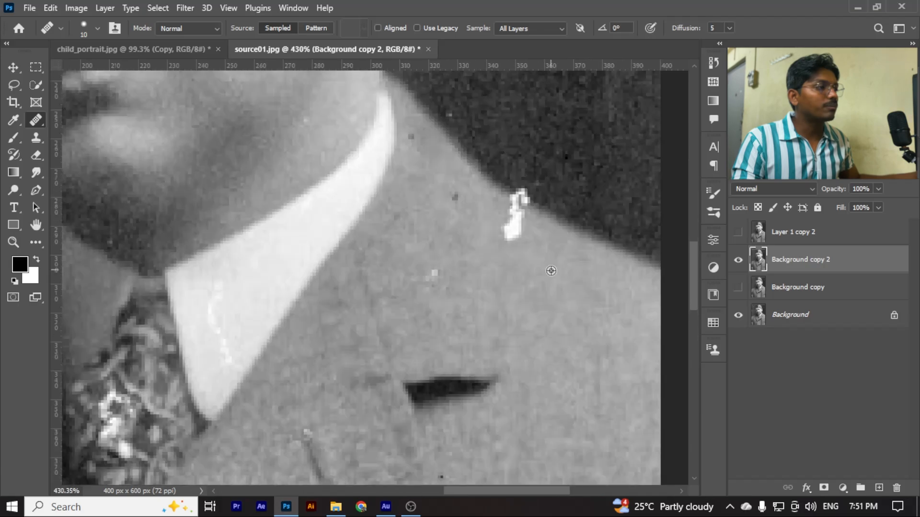
left_click_drag(509, 223, 515, 232)
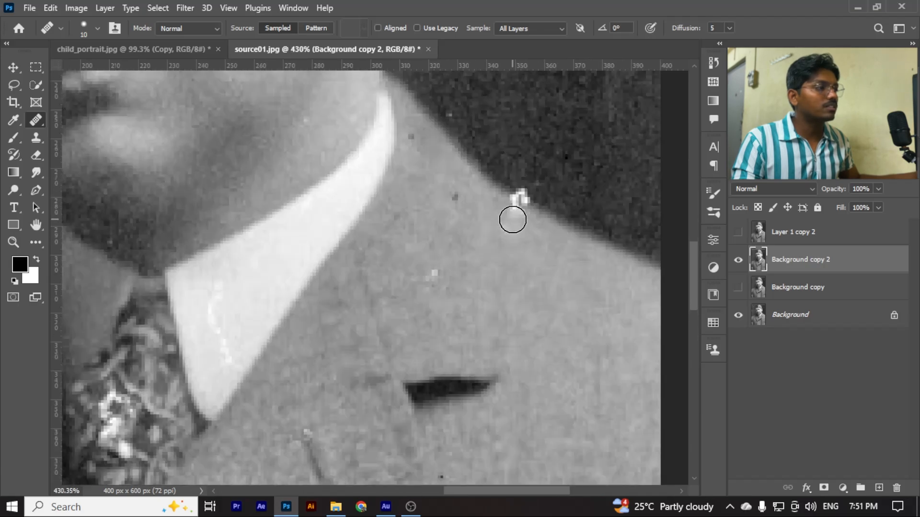
left_click(529, 192)
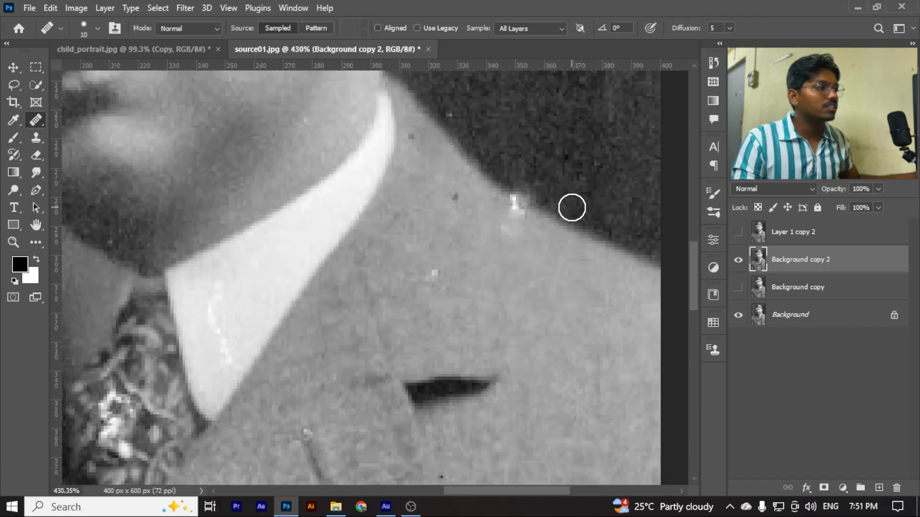
scroll(515, 220, "down", 9)
scroll(514, 219, "up", 9)
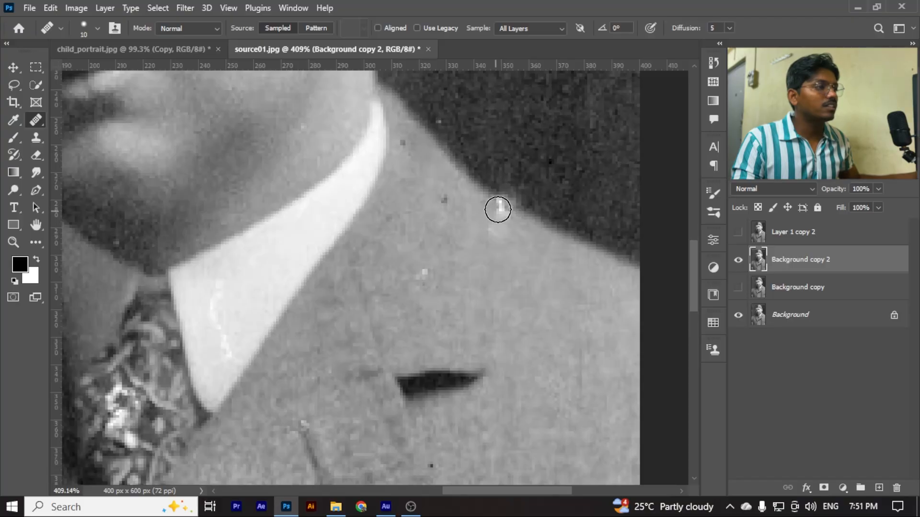
Heal the white mark on the jacket at the right edge of the photo
scroll(517, 248, "down", 8)
scroll(514, 387, "up", 4)
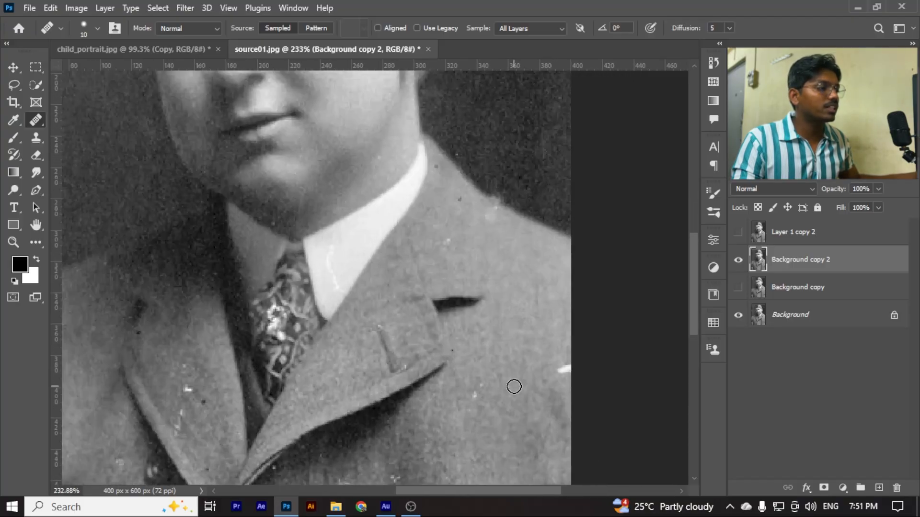
scroll(509, 374, "down", 2)
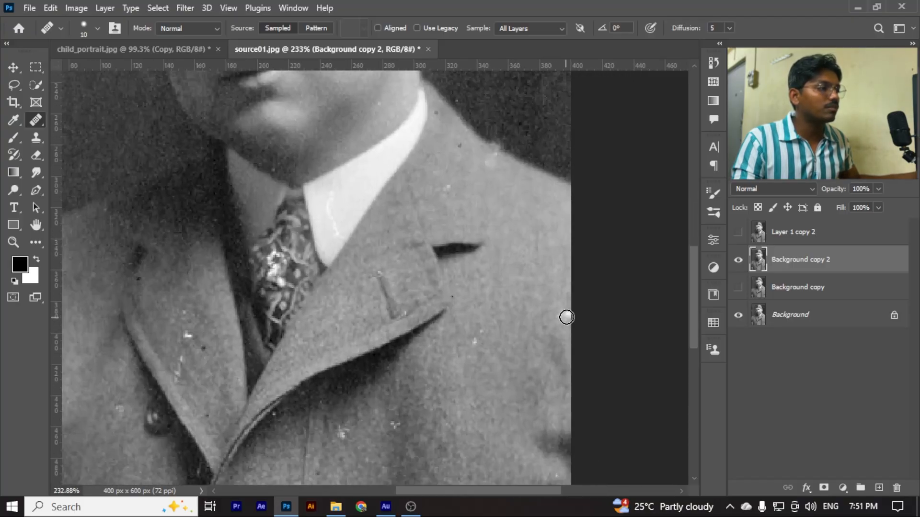
scroll(465, 364, "up", 2)
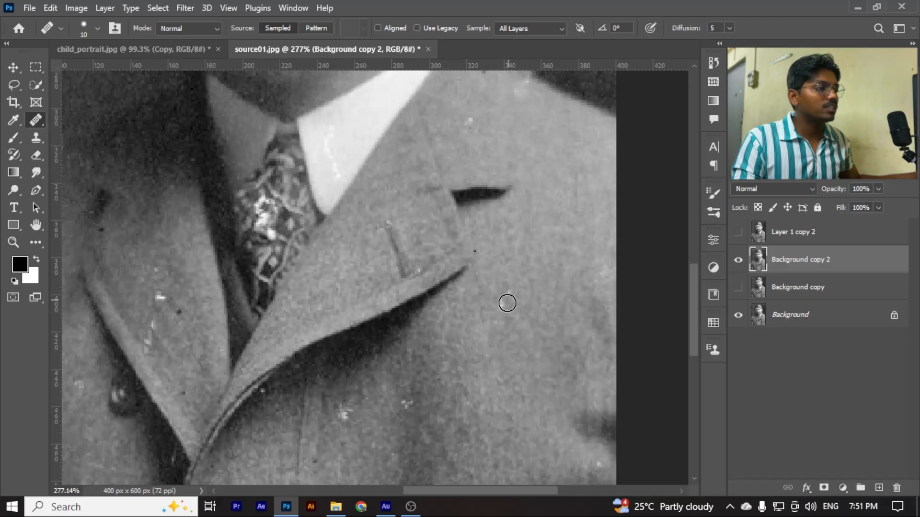
Heal the white mark near the right edge of the lower jacket with a healing brush size of 30
scroll(511, 294, "down", 3)
scroll(378, 367, "up", 2)
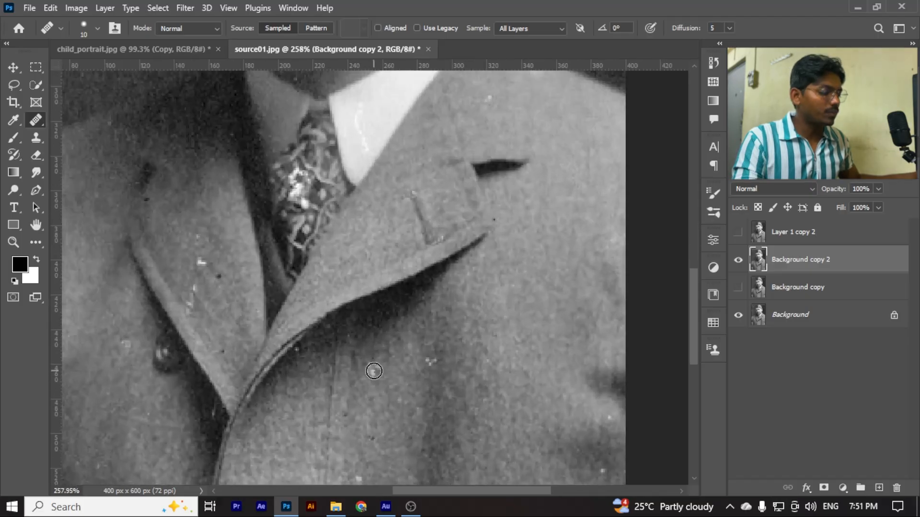
key("bracketright")
key("bracketright")
scroll(443, 370, "down", 5)
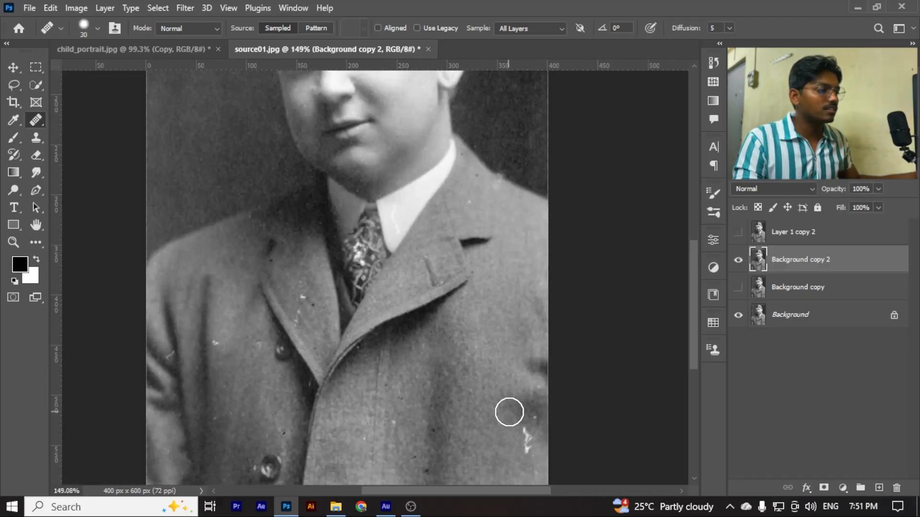
scroll(509, 413, "down", 3)
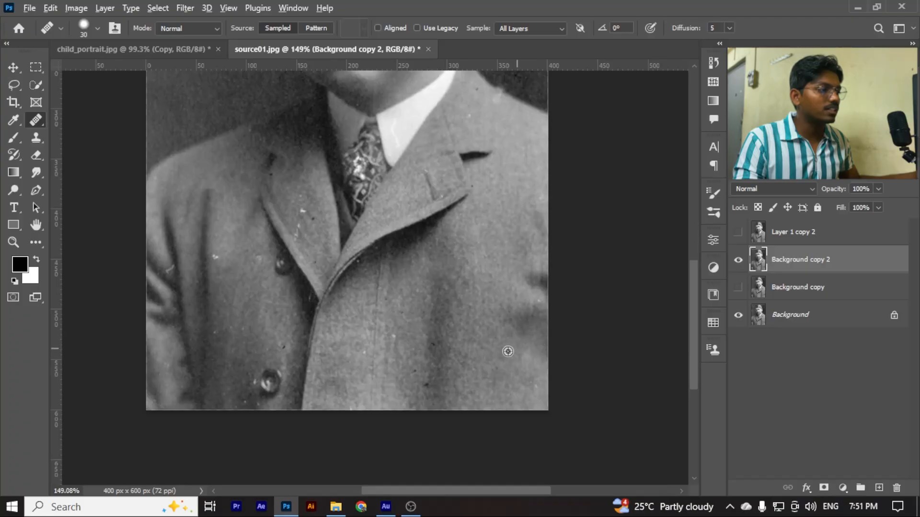
scroll(508, 352, "down", 2)
Heal the white specks on the left-hand lapel and the light spots beside the lower jacket button
scroll(318, 268, "up", 3)
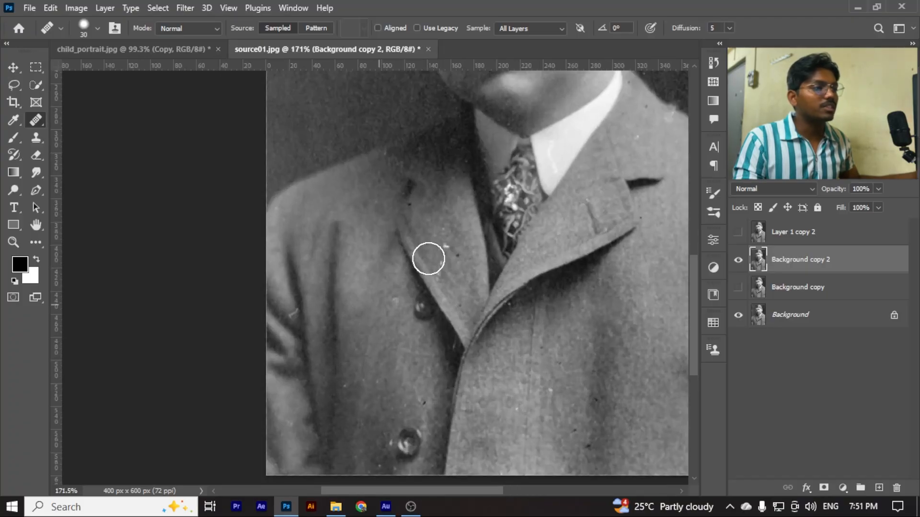
scroll(446, 269, "down", 2)
scroll(385, 391, "up", 3)
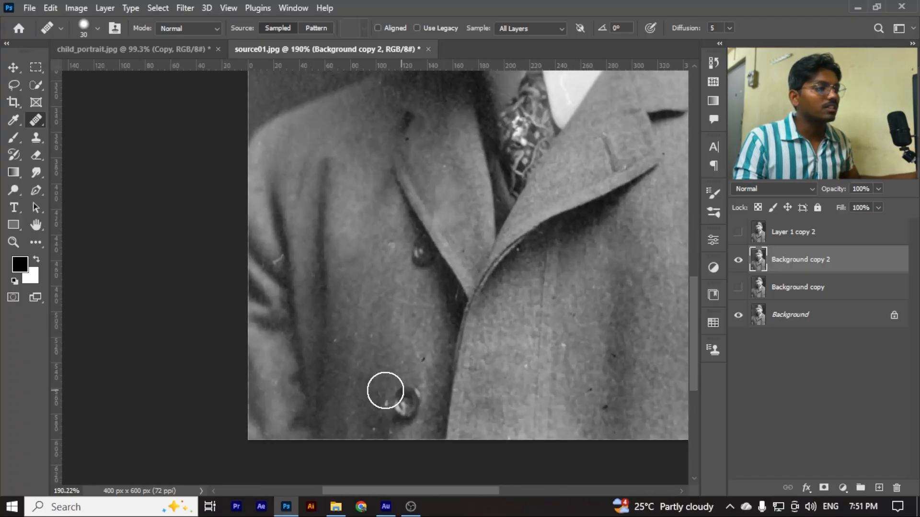
left_click(374, 401)
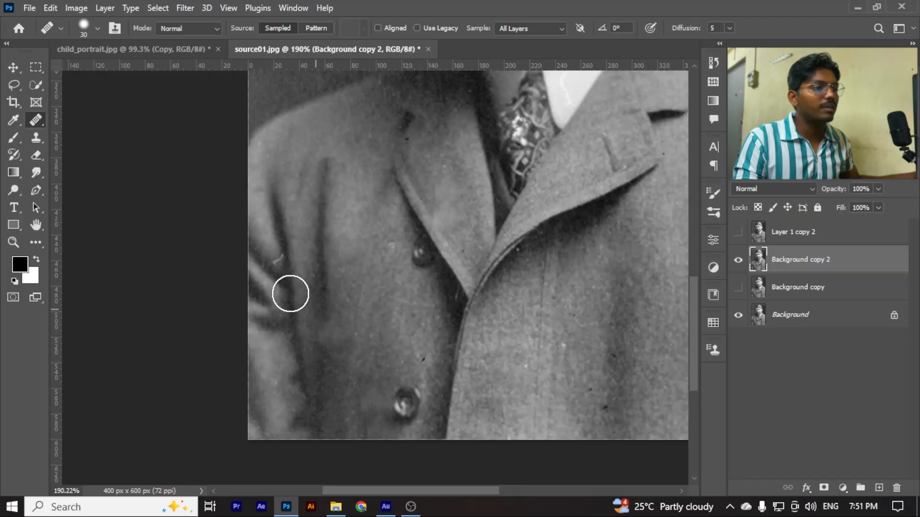
Heal the small white mark on the left-hand sleeve fold with a healing brush size of 15
scroll(341, 322, "down", 2)
scroll(278, 277, "up", 3)
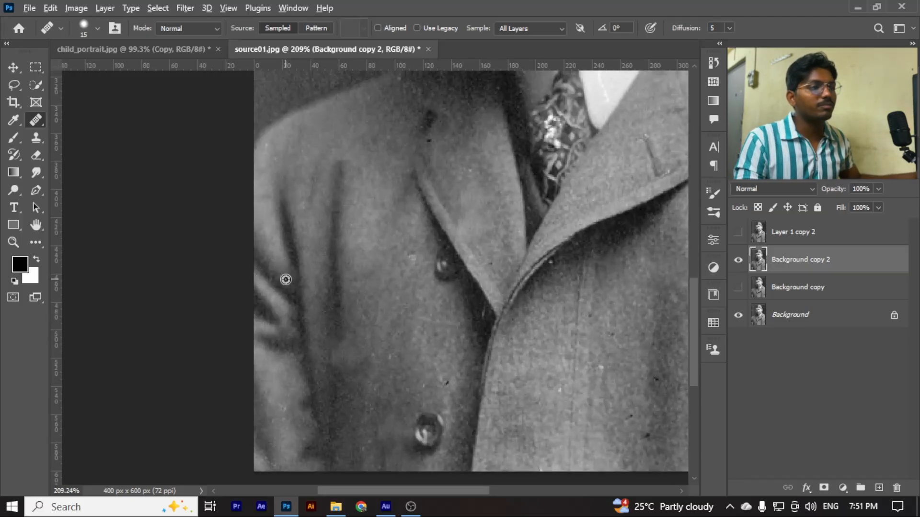
scroll(499, 290, "down", 2)
scroll(501, 354, "up", 1)
Merge Layer 1 copy 2, Background copy 2 and Background copy into one layer above Background
scroll(411, 321, "down", 4)
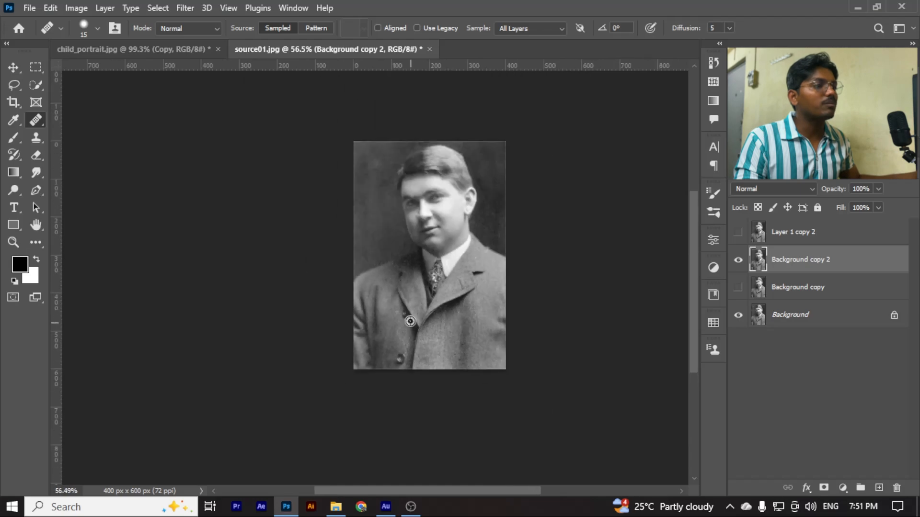
scroll(410, 321, "up", 4)
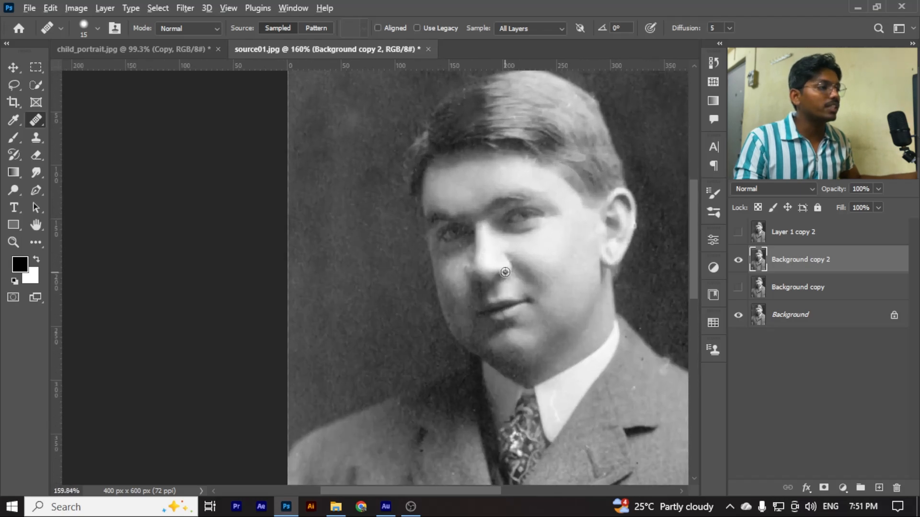
scroll(505, 271, "down", 3)
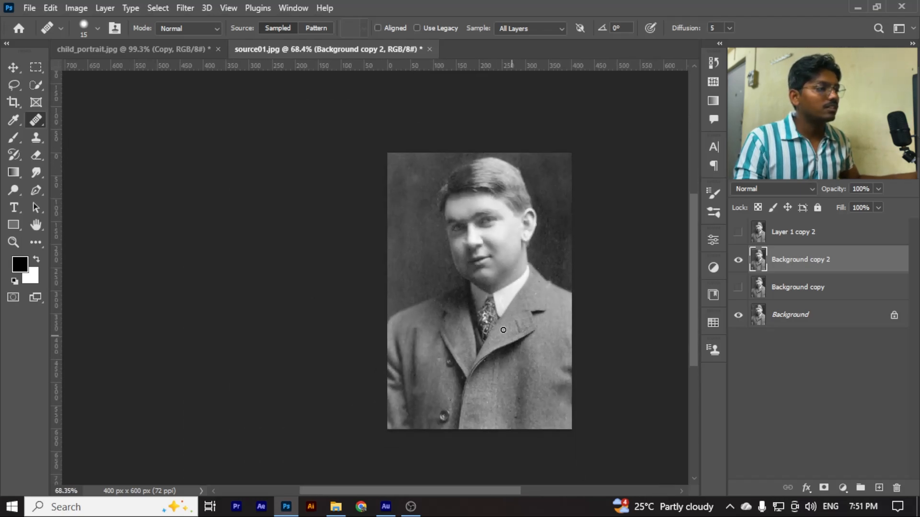
scroll(503, 330, "down", 1)
left_click(793, 235, "ctrl")
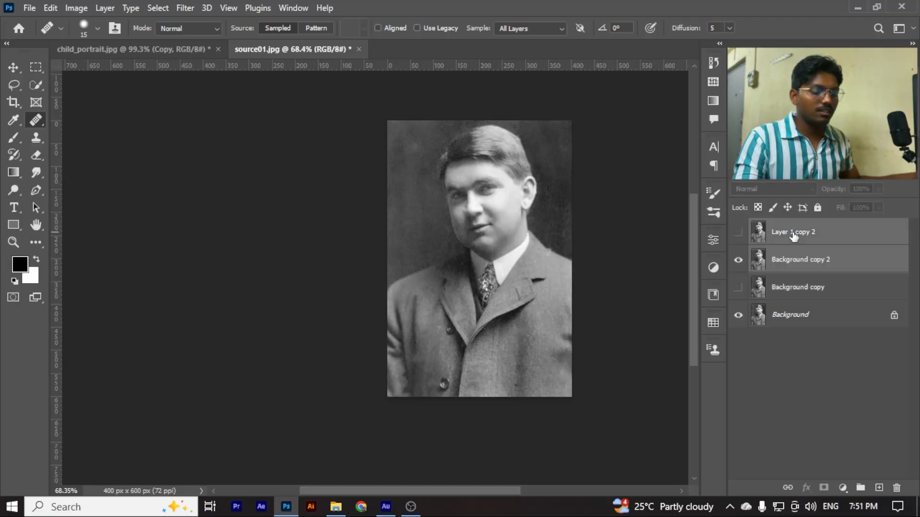
key("ctrl+e")
left_click(796, 266)
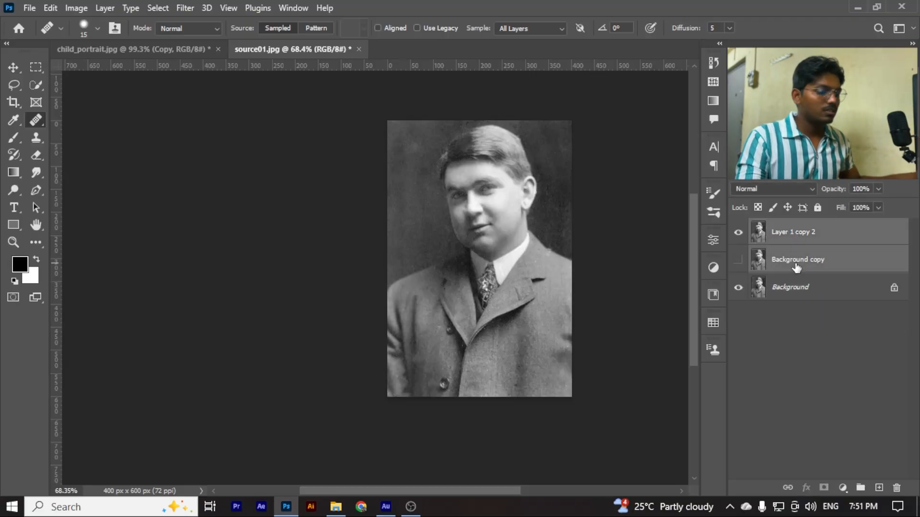
key("Delete")
Compare the restored man's portrait with the damaged original by hiding and showing Layer 1 copy 2
left_click(737, 234)
scroll(530, 210, "up", 5)
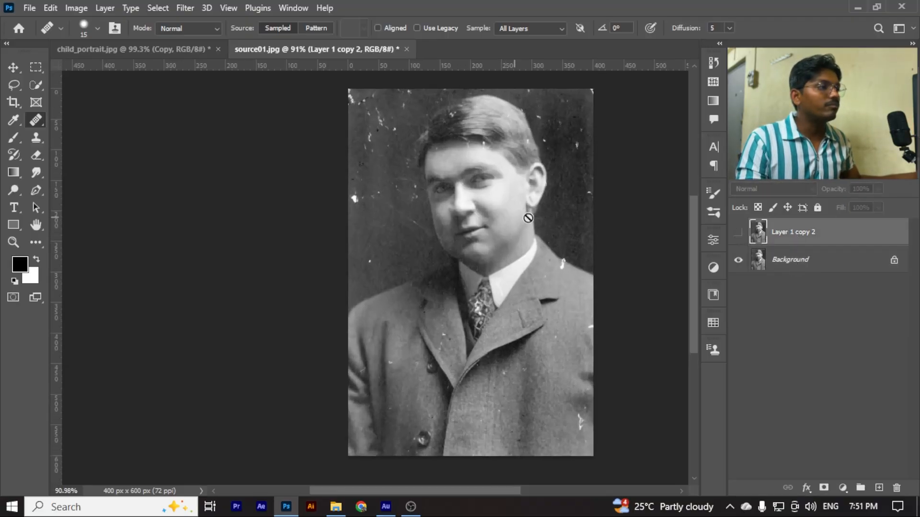
scroll(542, 205, "up", 1)
left_click(738, 233)
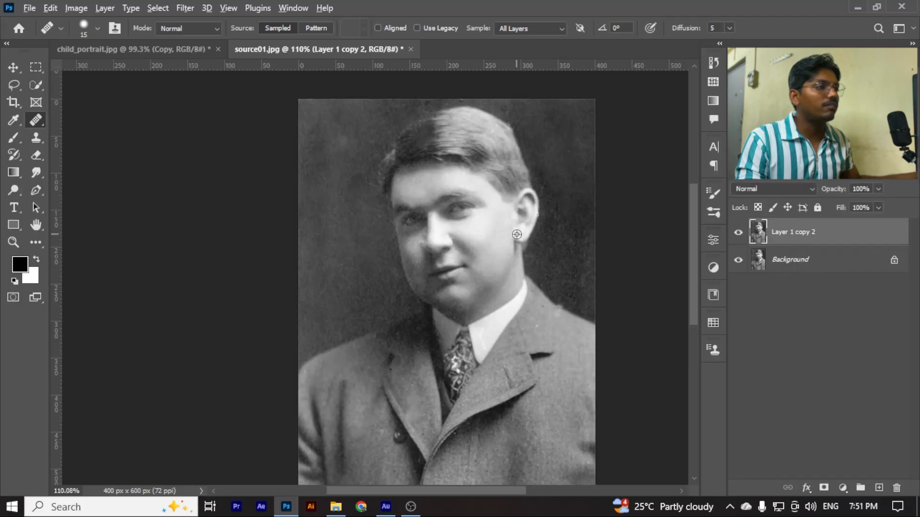
scroll(585, 252, "up", 1)
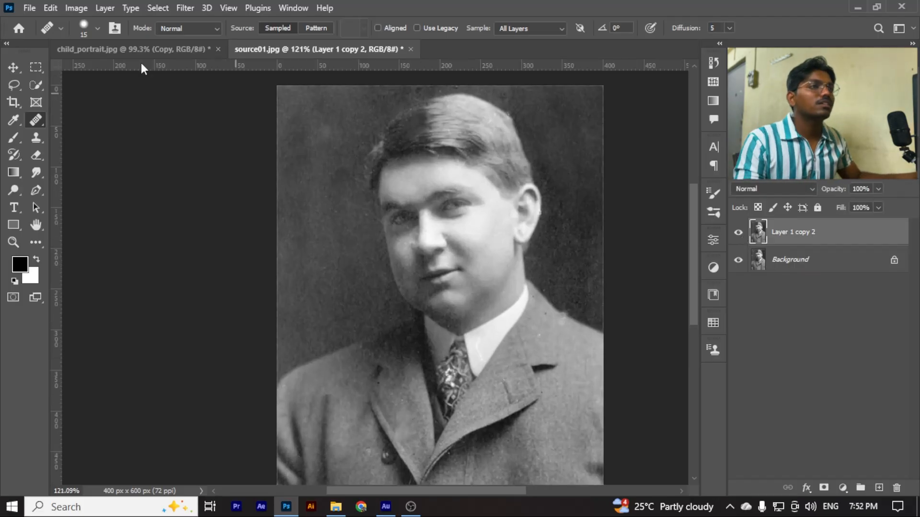
Compare the restored boy's portrait in child_portrait.jpg with its damaged original by hiding and showing the Copy layer
left_click(134, 50)
scroll(431, 259, "down", 1)
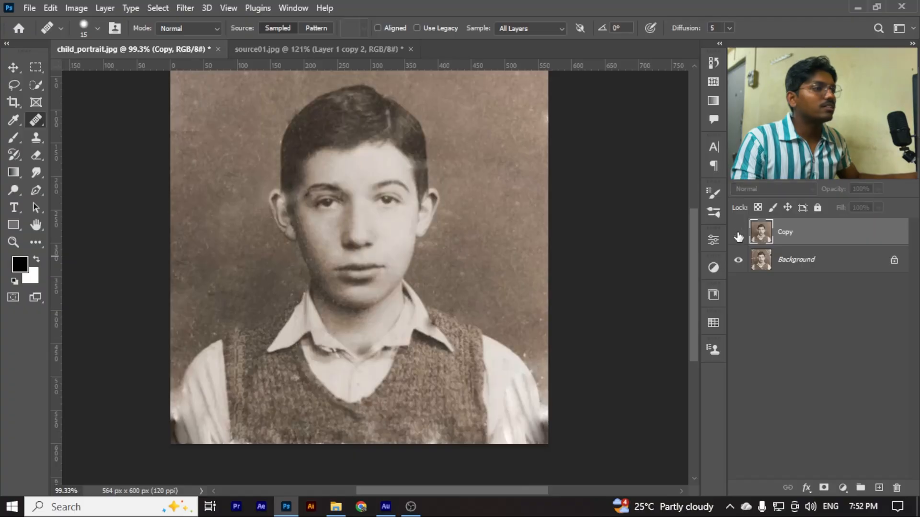
left_click(739, 233)
scroll(368, 216, "down", 1)
scroll(350, 182, "up", 1)
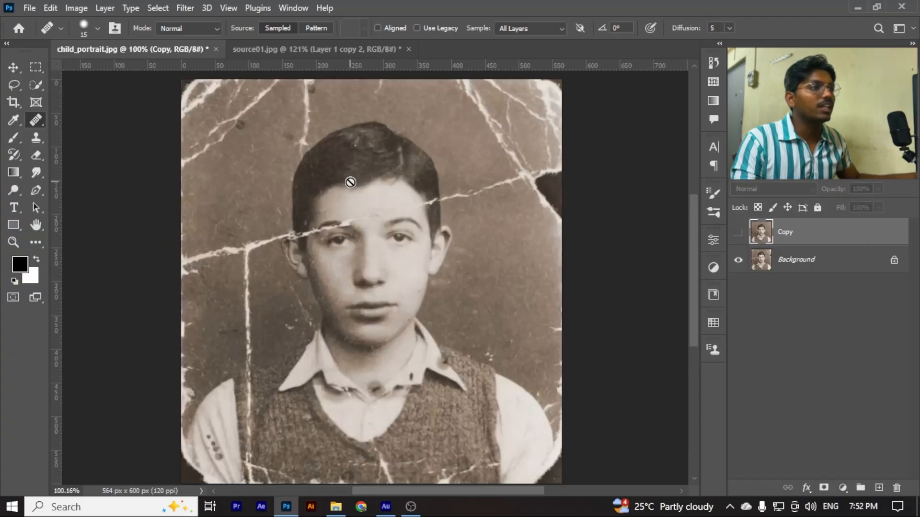
left_click(738, 233)
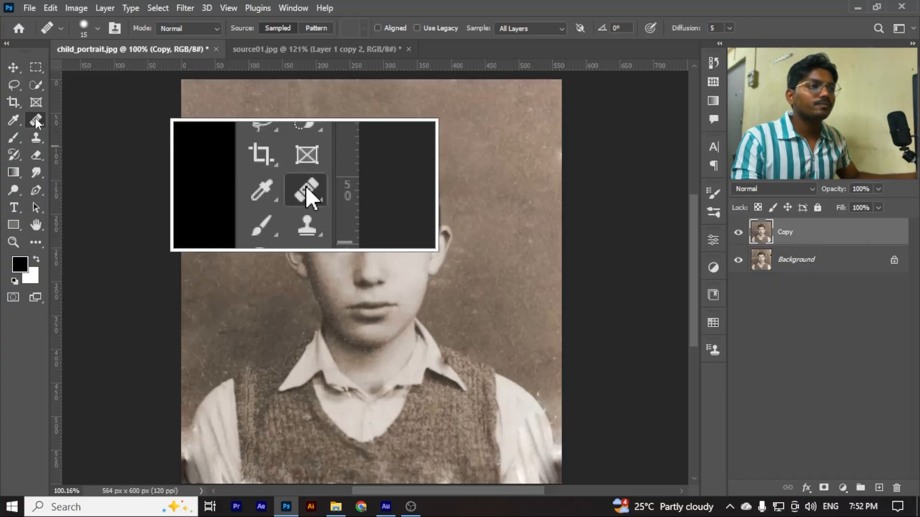
Activate the Spot Healing Brush tool for the Copy layer of child_portrait.jpg
right_click(35, 118)
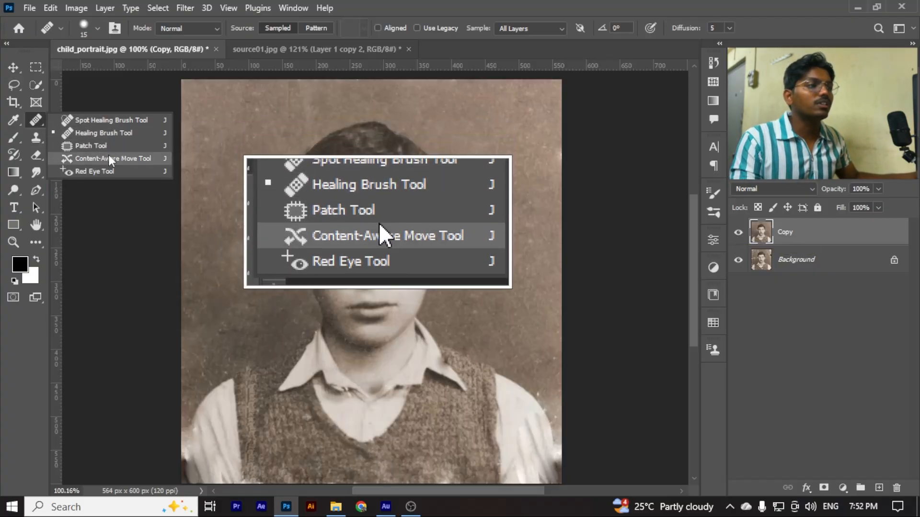
left_click(116, 122)
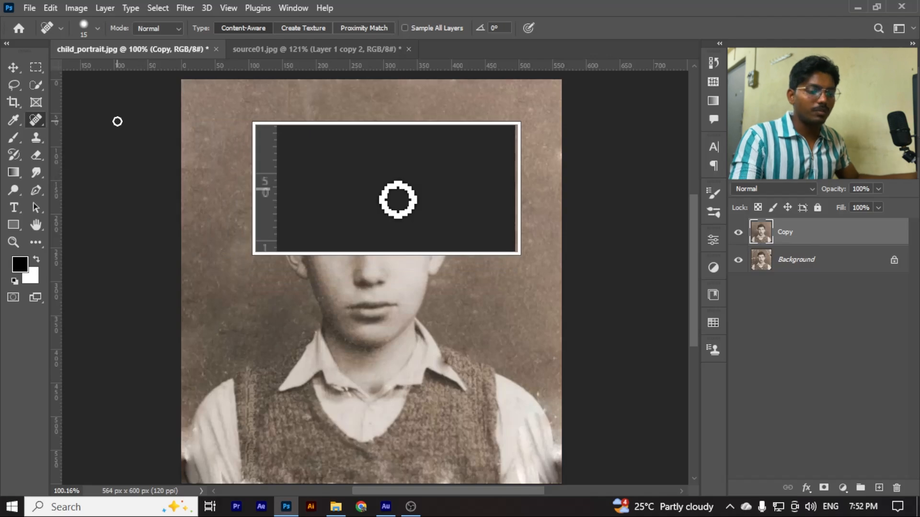